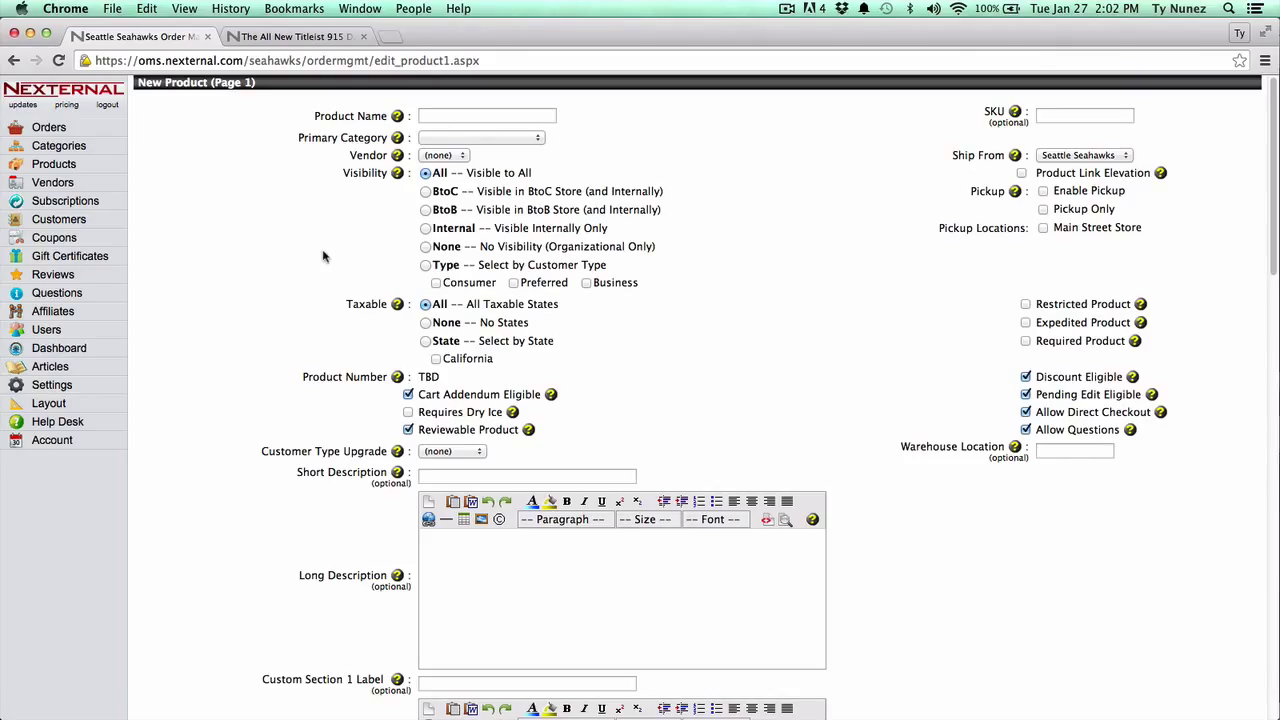
Review the Titleist 915 Driver's product page in the online store, including its description section.
{"action": "left_click", "coordinate": [314, 38]}
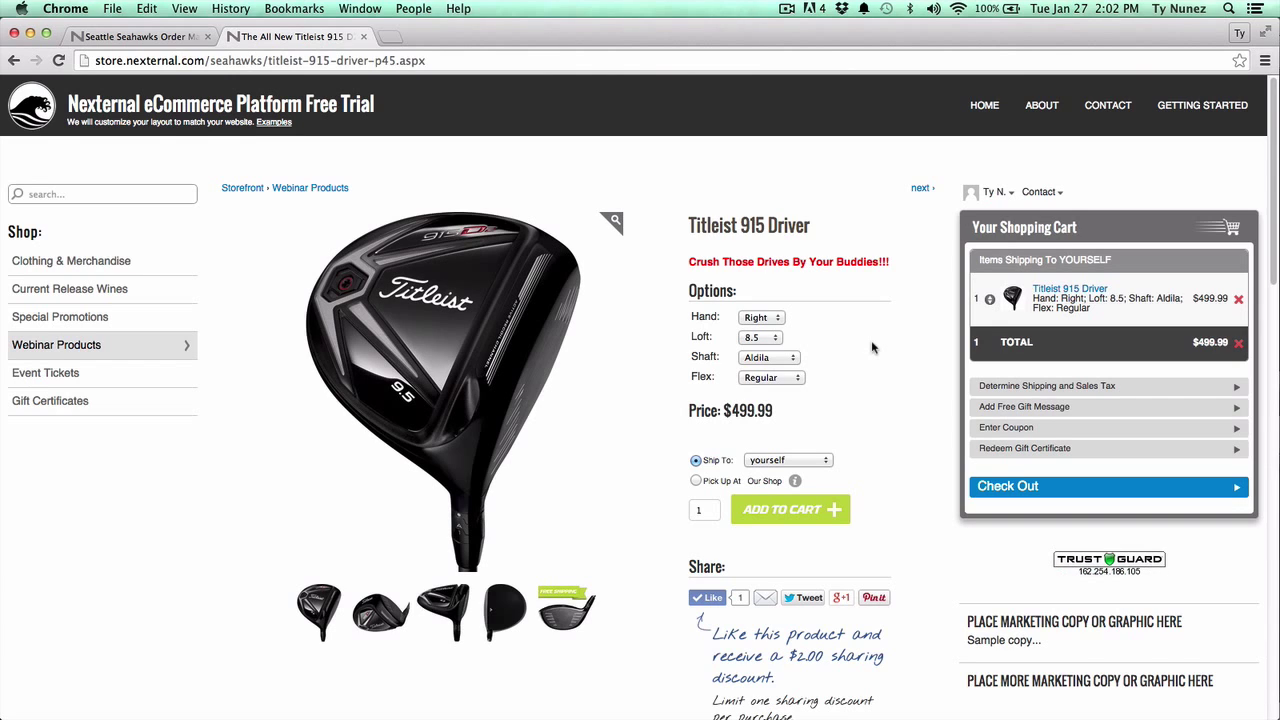
{"action": "scroll", "coordinate": [871, 347], "scroll_direction": "down", "scroll_amount": 5}
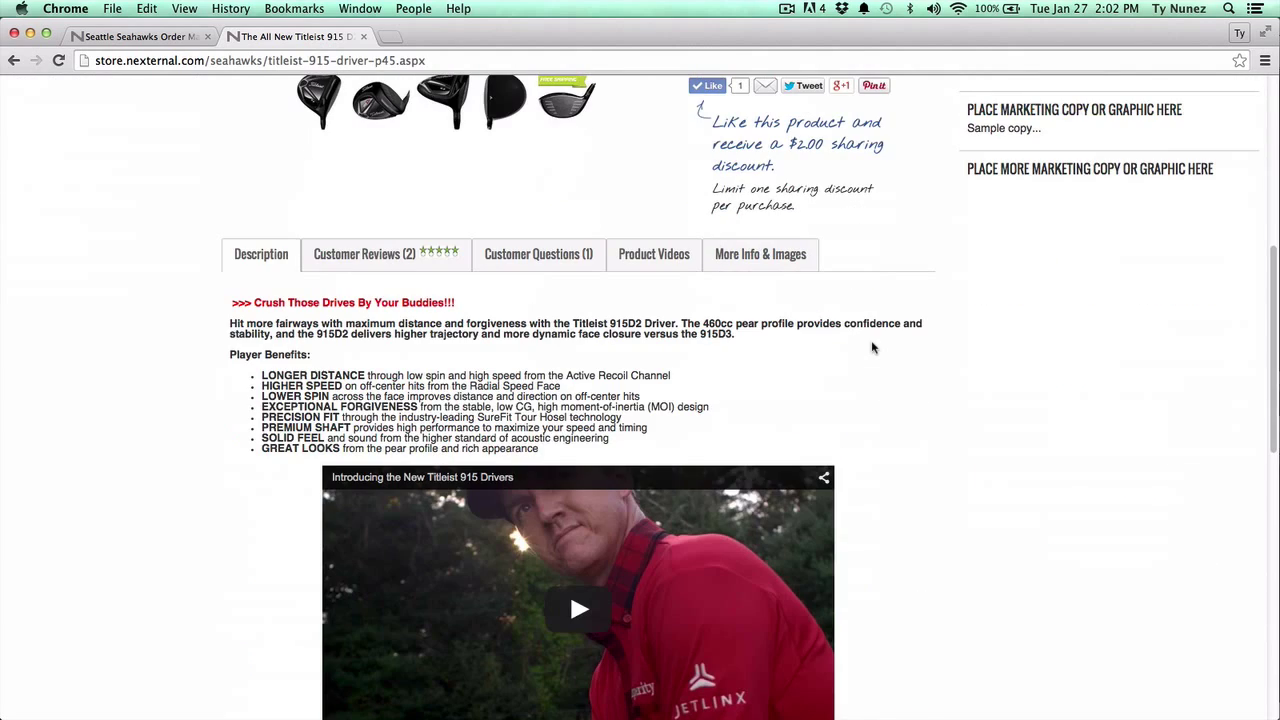
{"action": "scroll", "coordinate": [871, 347], "scroll_direction": "up", "scroll_amount": 5}
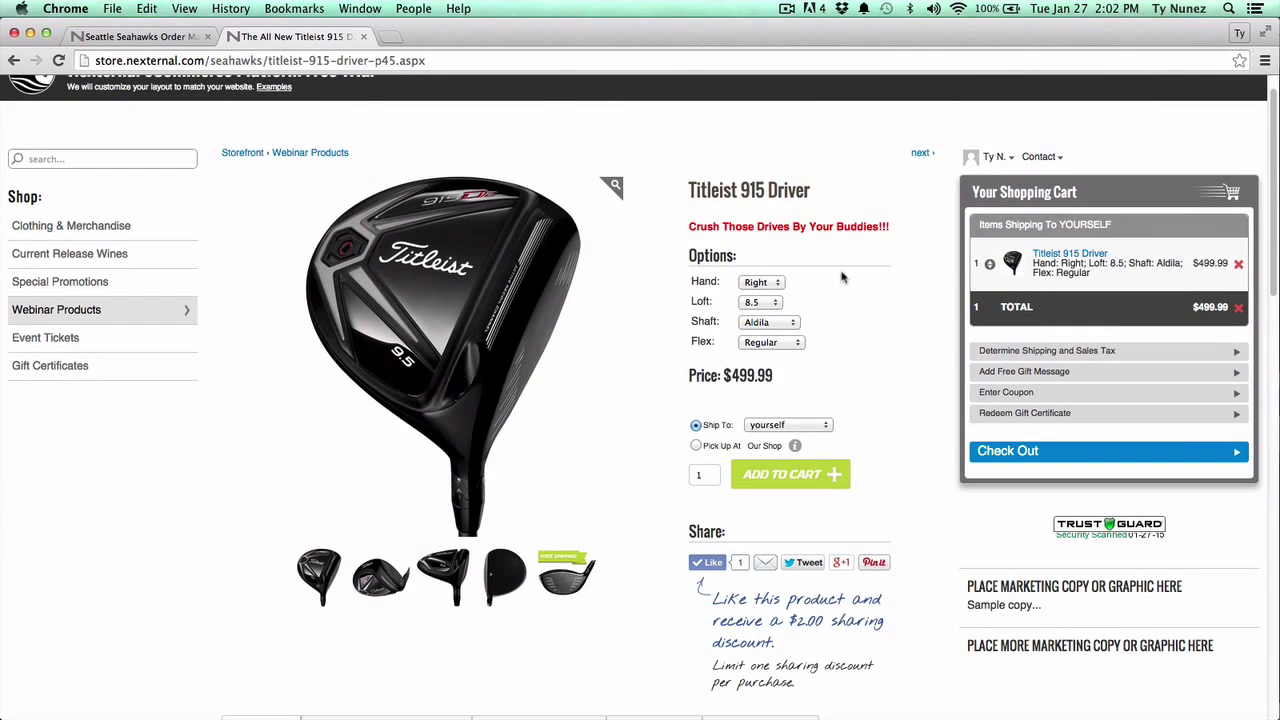
Open the Titleist 915 Driver product for editing in order management and bring its description fields into view.
{"action": "left_click", "coordinate": [140, 36]}
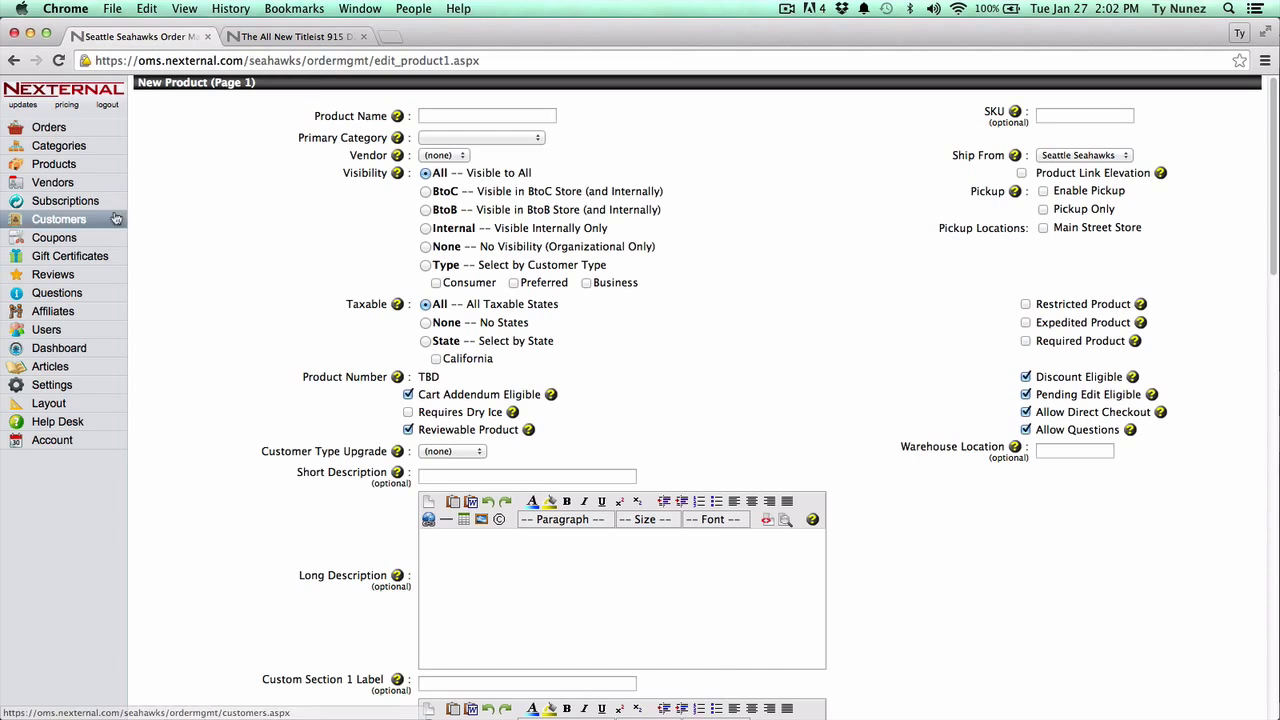
{"action": "left_click", "coordinate": [54, 164]}
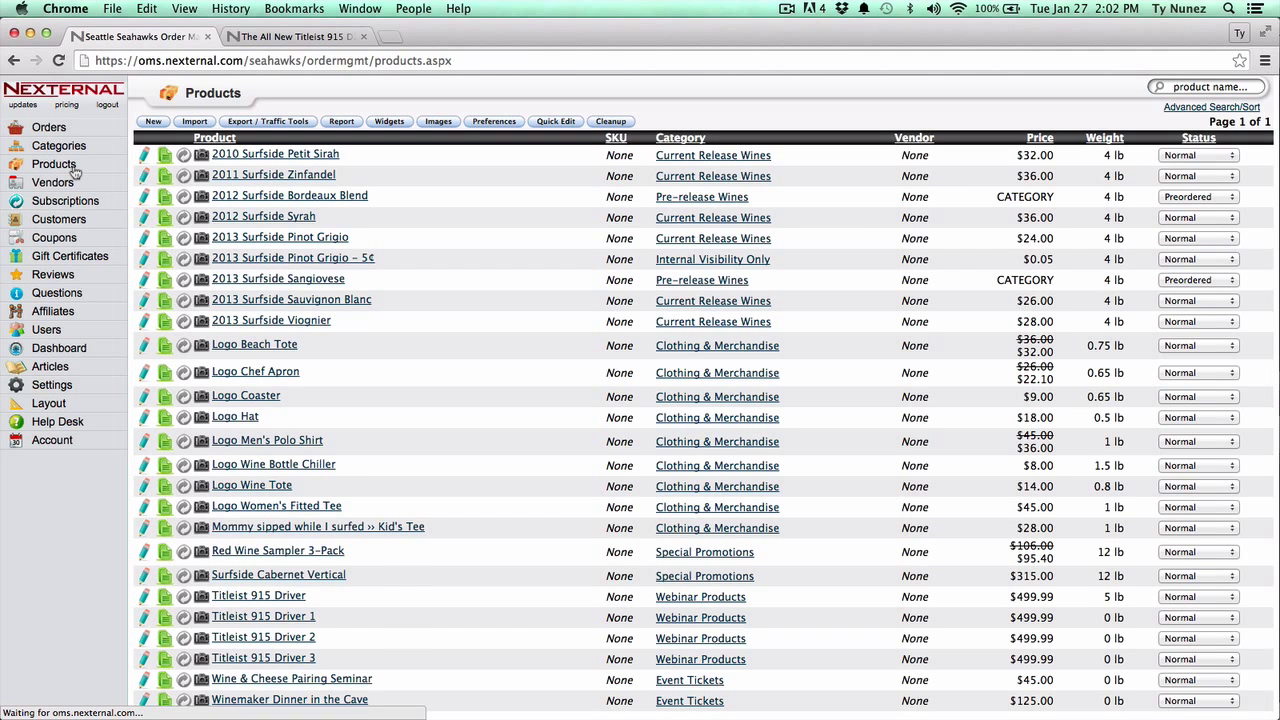
{"action": "left_click", "coordinate": [144, 603]}
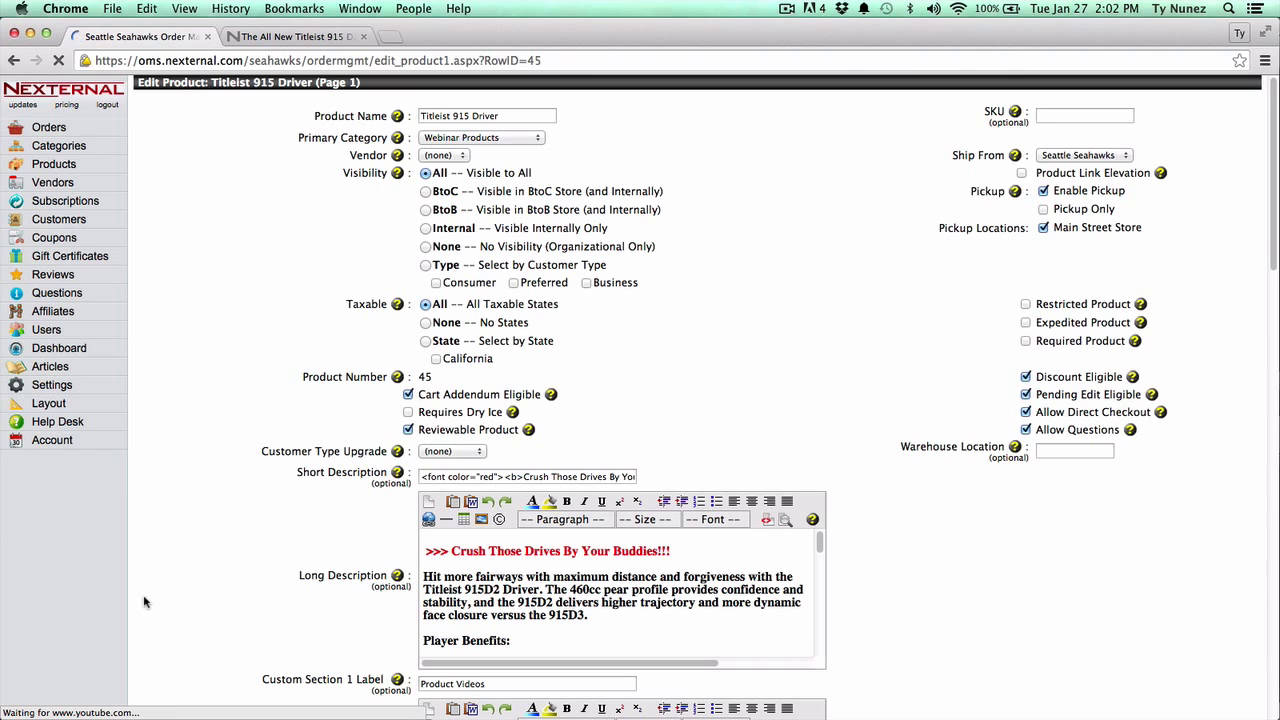
{"action": "scroll", "coordinate": [333, 558], "scroll_direction": "down", "scroll_amount": 2}
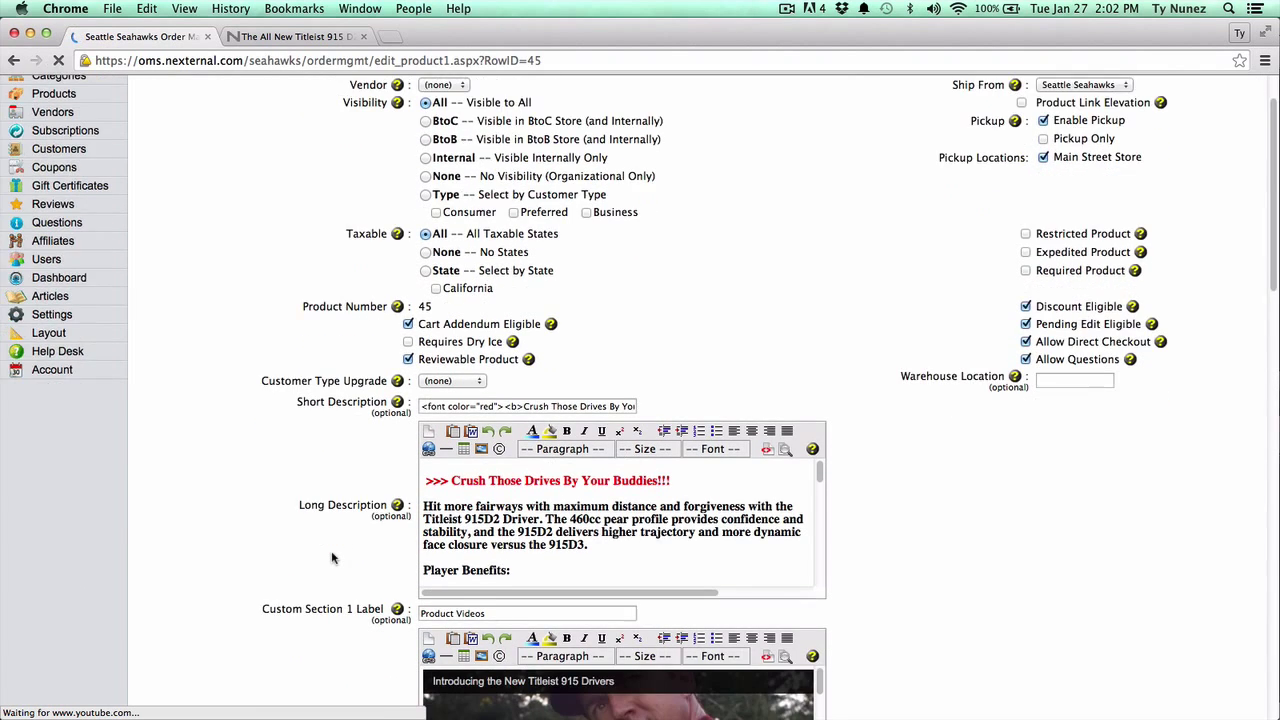
{"action": "scroll", "coordinate": [333, 558], "scroll_direction": "down", "scroll_amount": 5}
{"action": "scroll", "coordinate": [323, 551], "scroll_direction": "up", "scroll_amount": 2}
Highlight the ">>> Crush Those Drives By Your Buddies!!!" headline in the Long Description and look through the rest of its content.
{"action": "left_click", "coordinate": [514, 411]}
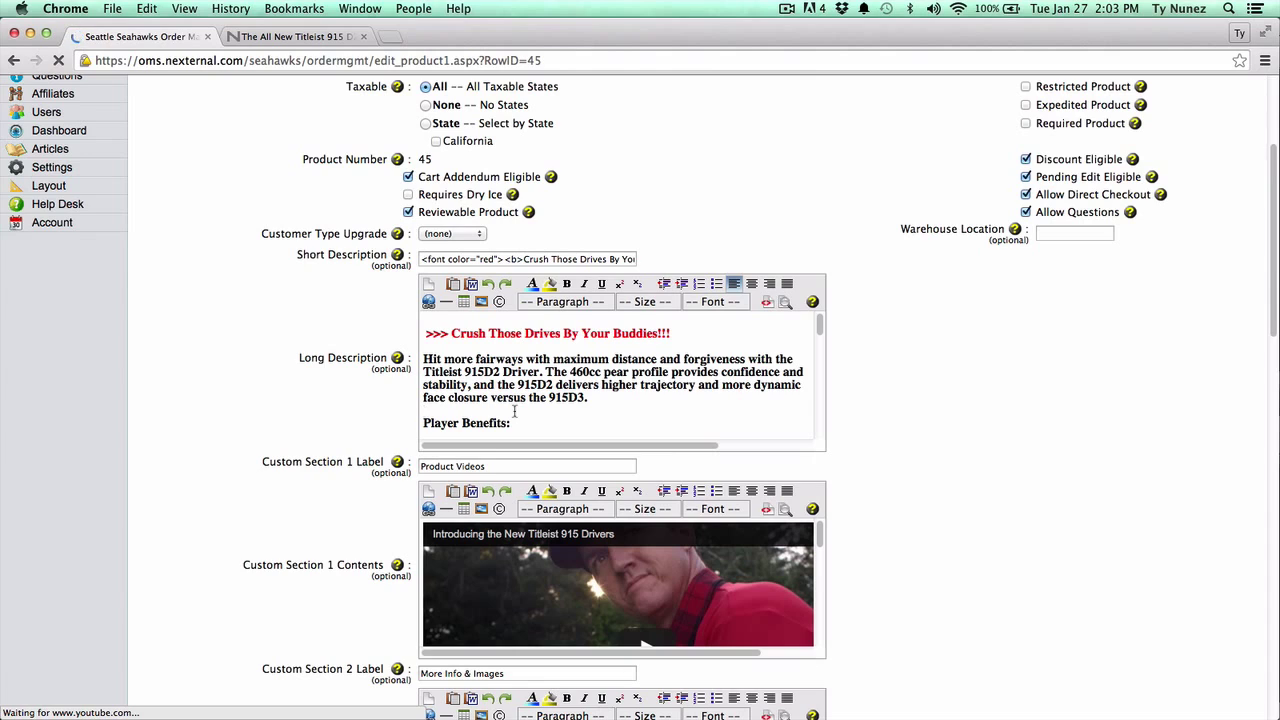
{"action": "left_click_drag", "start_coordinate": [694, 330], "coordinate": [413, 335]}
{"action": "left_click", "coordinate": [470, 335]}
{"action": "left_click_drag", "start_coordinate": [686, 333], "coordinate": [428, 336]}
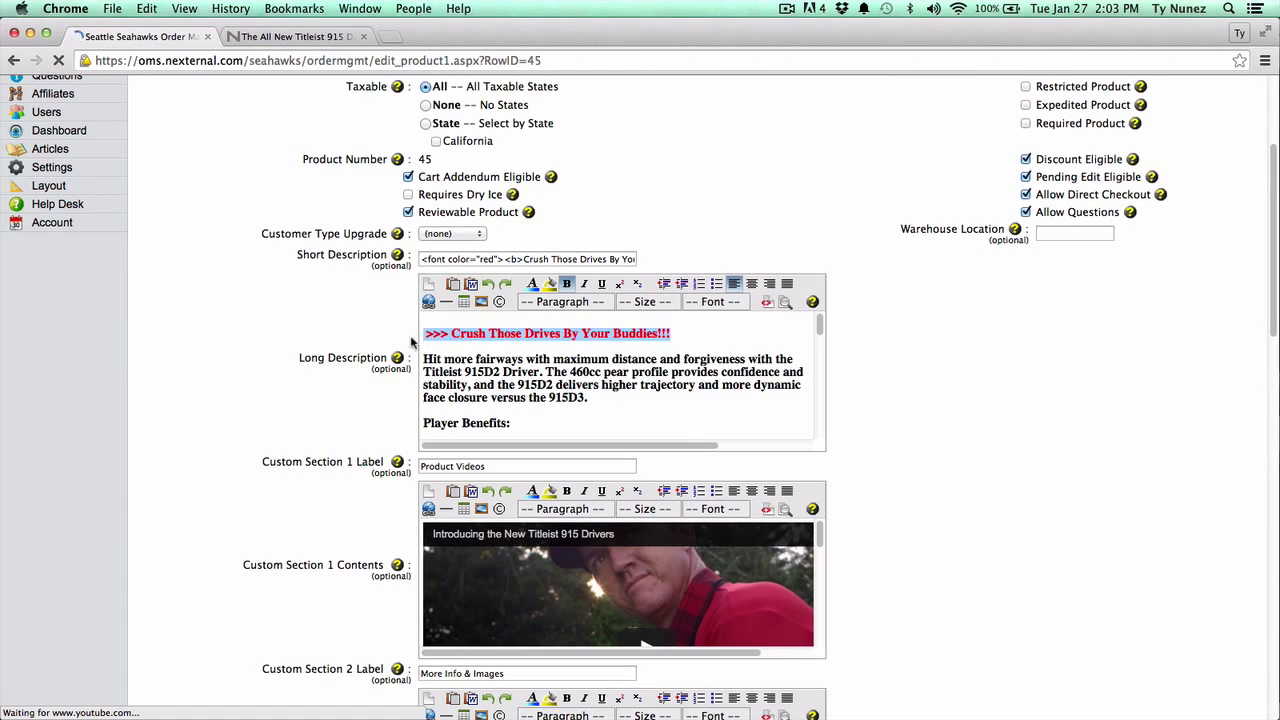
{"action": "left_click", "coordinate": [503, 347]}
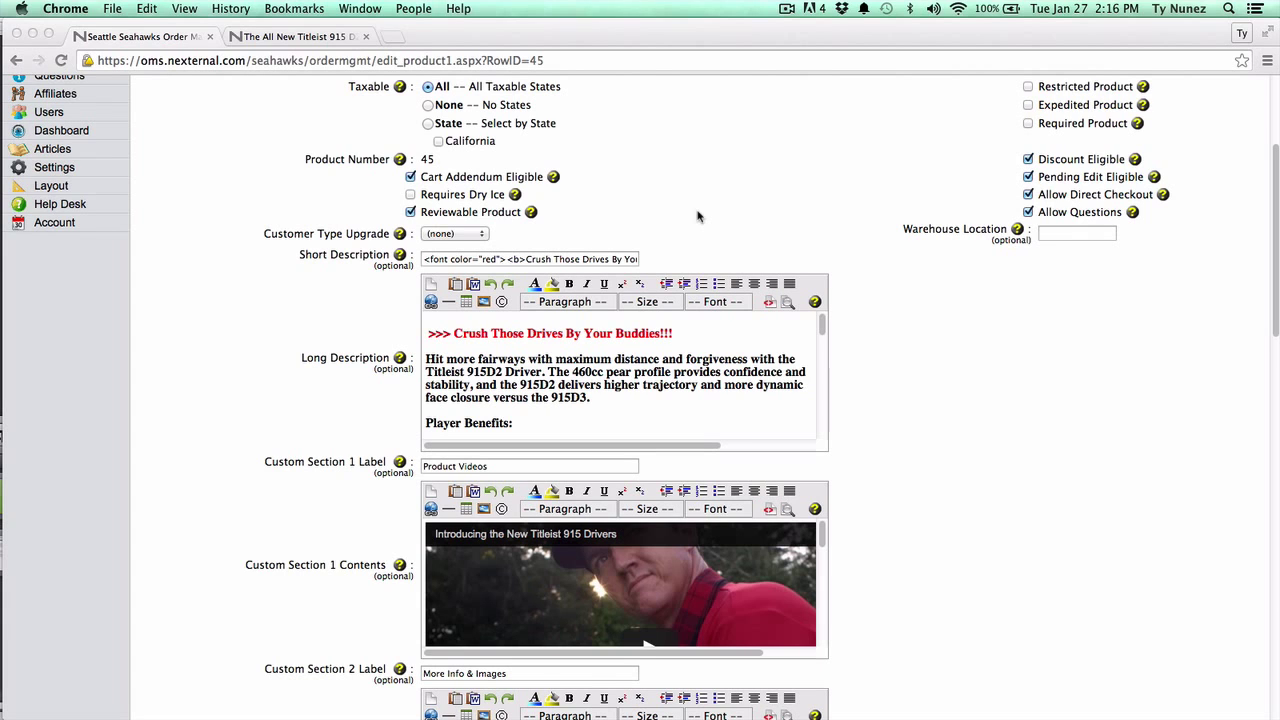
{"action": "scroll", "coordinate": [557, 333], "scroll_direction": "down", "scroll_amount": 2}
{"action": "scroll", "coordinate": [557, 333], "scroll_direction": "down", "scroll_amount": 5}
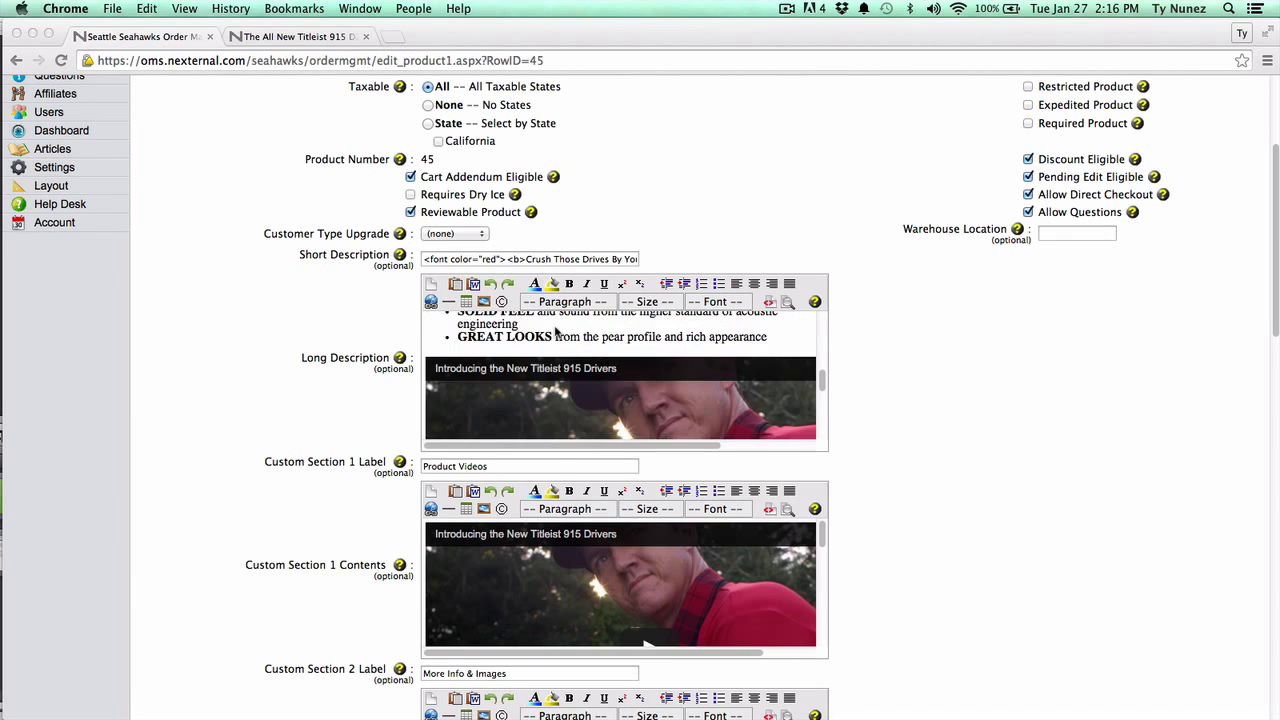
{"action": "scroll", "coordinate": [557, 333], "scroll_direction": "up", "scroll_amount": 2}
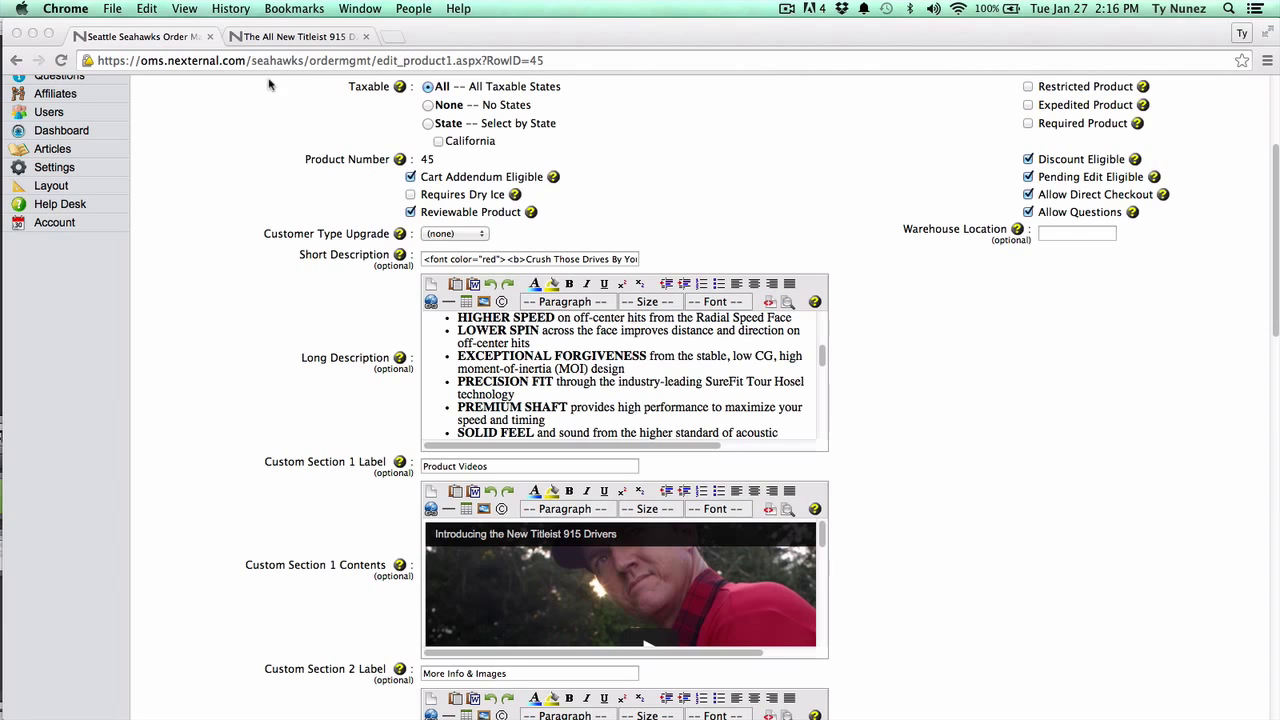
Return to the driver's storefront page and highlight the whole Player Benefits list in its description.
{"action": "left_click", "coordinate": [268, 37]}
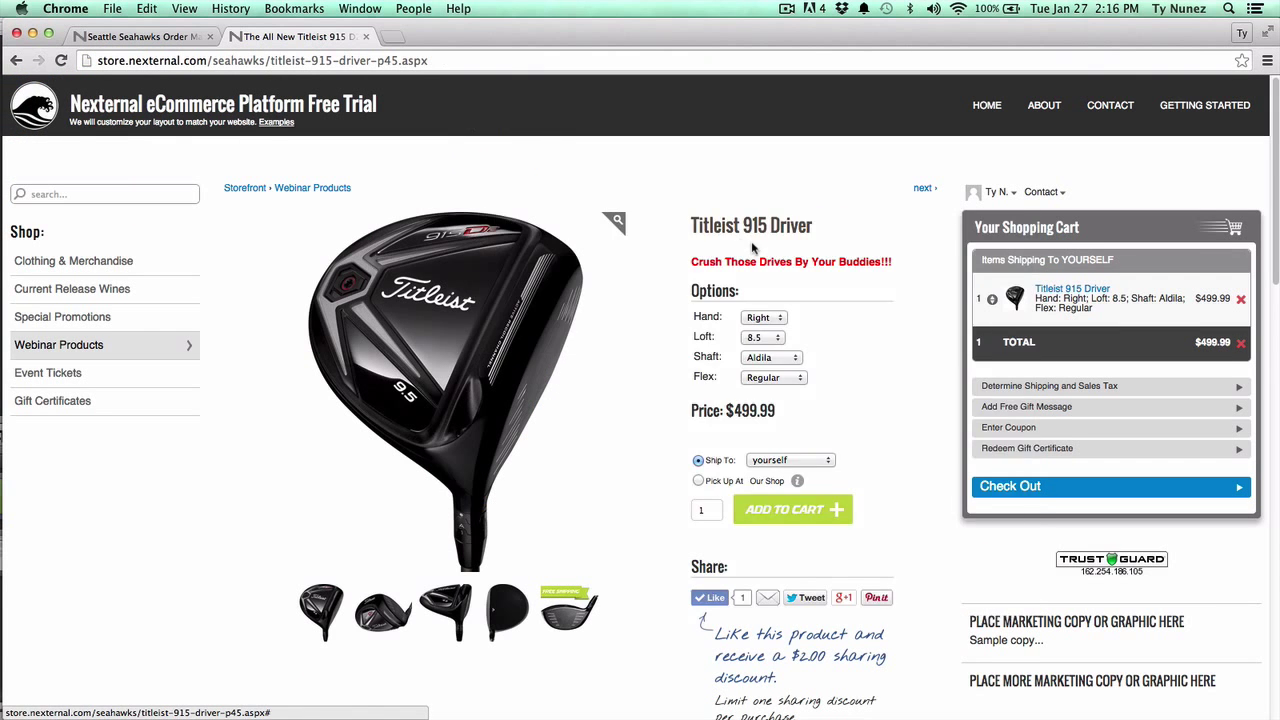
{"action": "scroll", "coordinate": [737, 250], "scroll_direction": "down", "scroll_amount": 8}
{"action": "scroll", "coordinate": [572, 635], "scroll_direction": "down", "scroll_amount": 3}
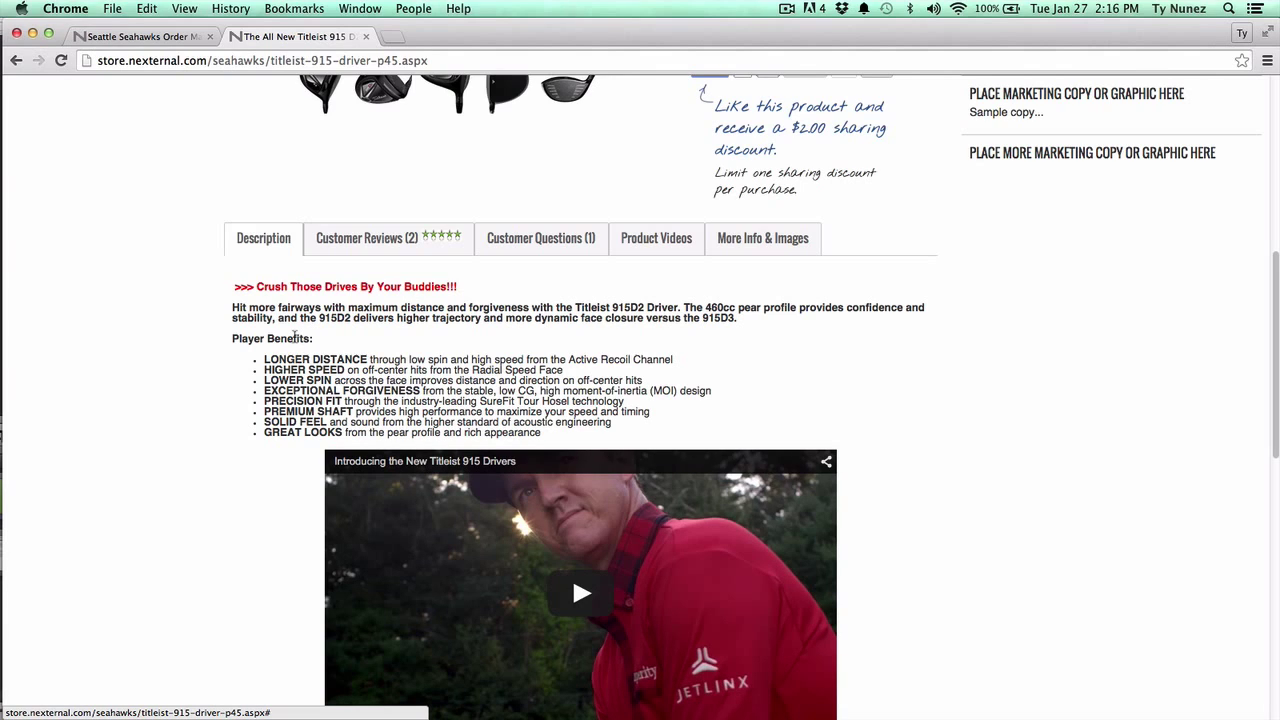
{"action": "left_click_drag", "start_coordinate": [258, 360], "coordinate": [580, 434]}
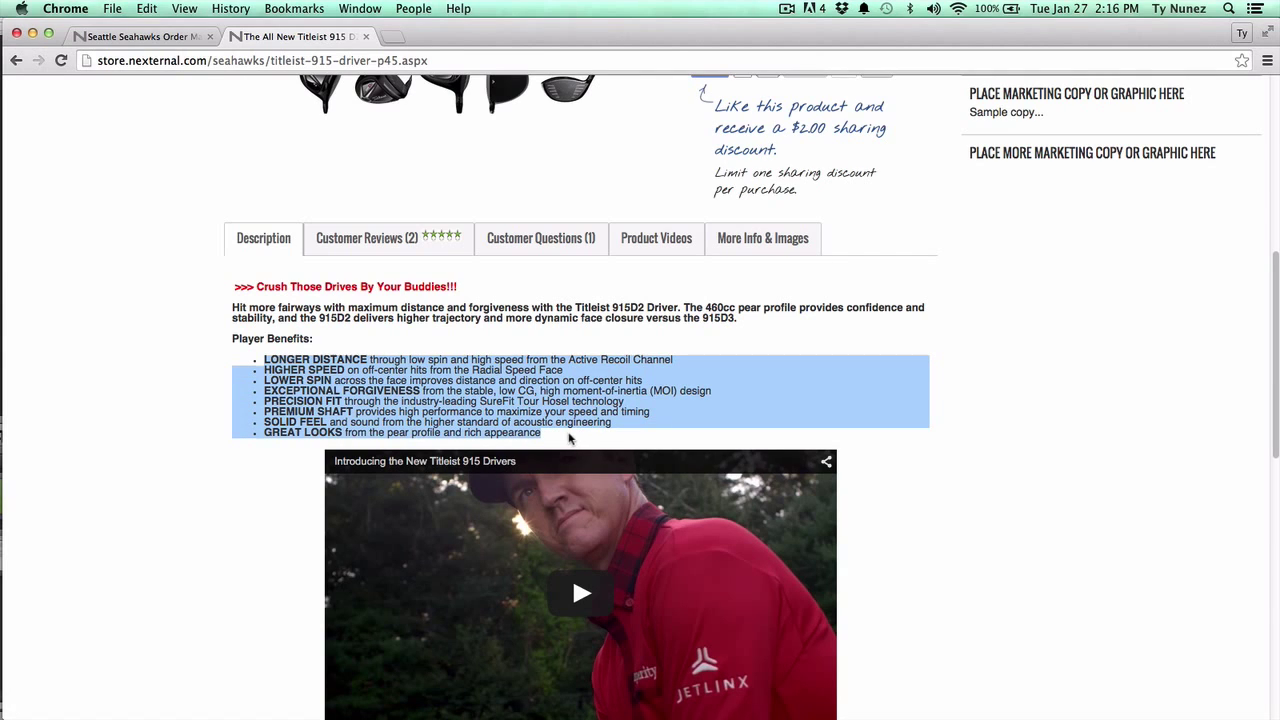
{"action": "left_click", "coordinate": [554, 439]}
Highlight the HIGHER SPEED, LOWER SPIN and EXCEPTIONAL FORGIVENESS benefits, the latter's explanation, and the full bullet list, finally clearing the selection.
{"action": "left_click_drag", "start_coordinate": [372, 359], "coordinate": [346, 370]}
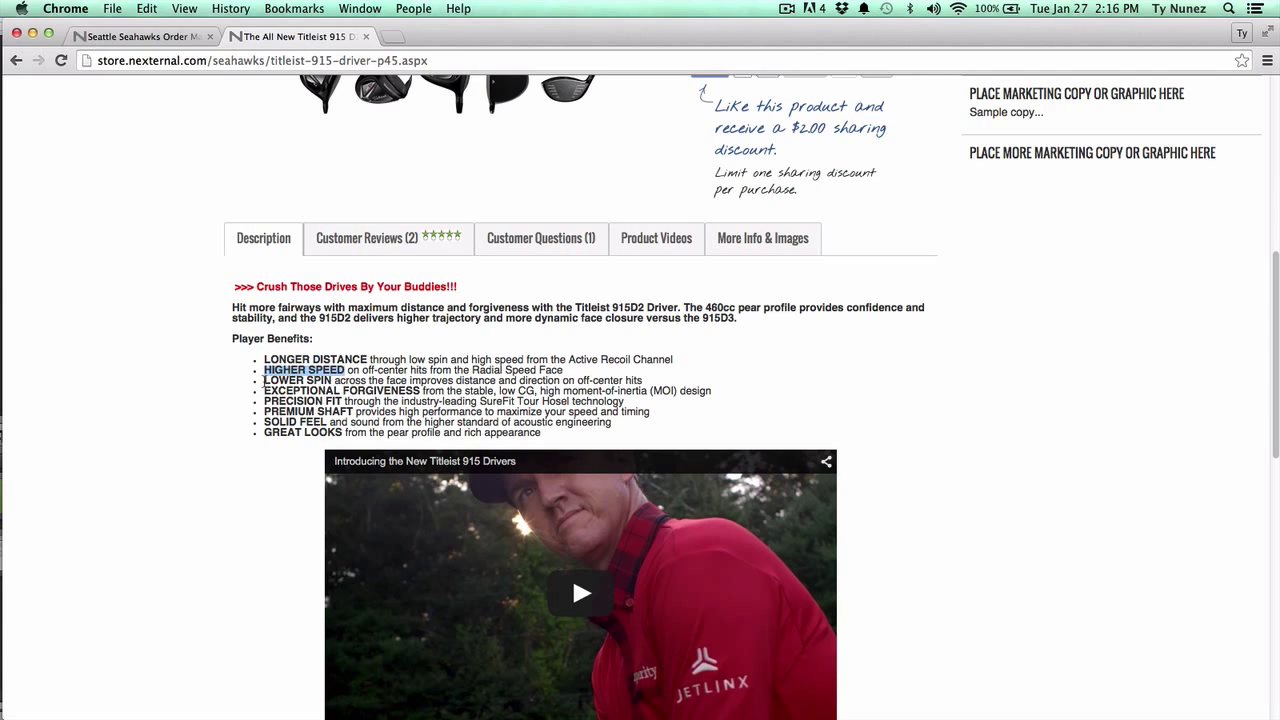
{"action": "left_click_drag", "start_coordinate": [264, 380], "coordinate": [332, 380]}
{"action": "left_click", "coordinate": [362, 381]}
{"action": "left_click_drag", "start_coordinate": [264, 388], "coordinate": [422, 391]}
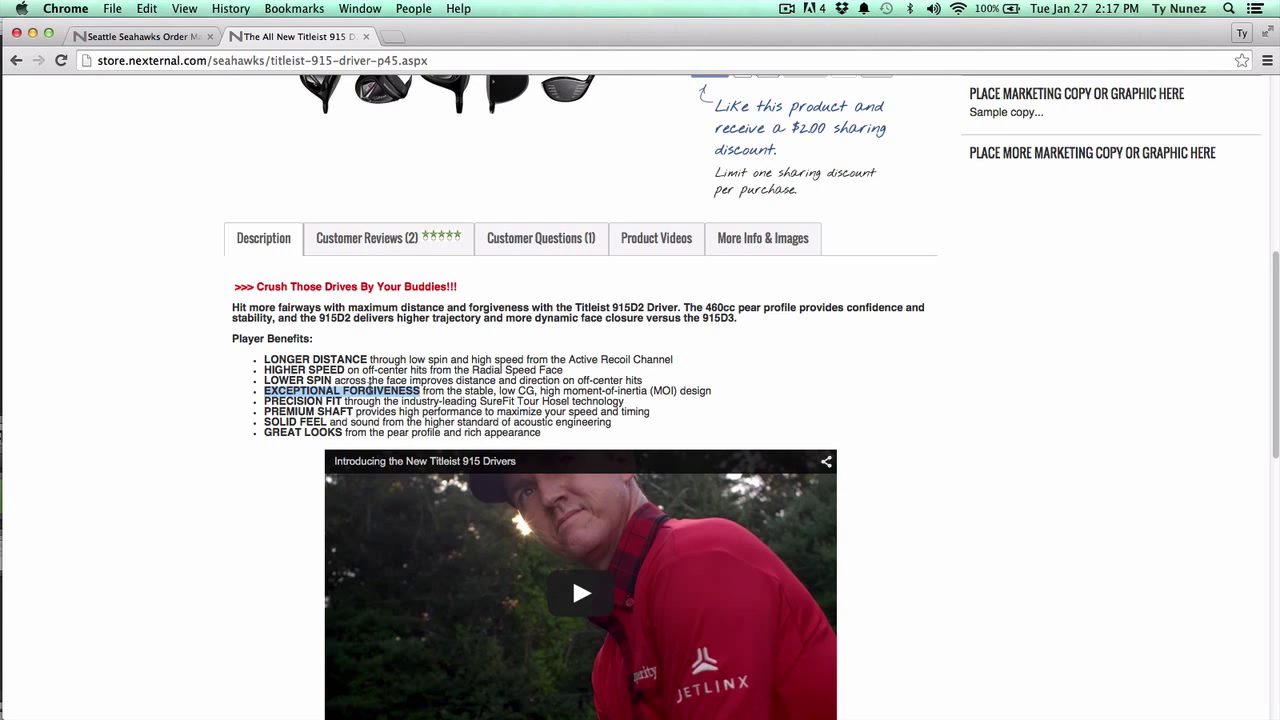
{"action": "left_click", "coordinate": [342, 390]}
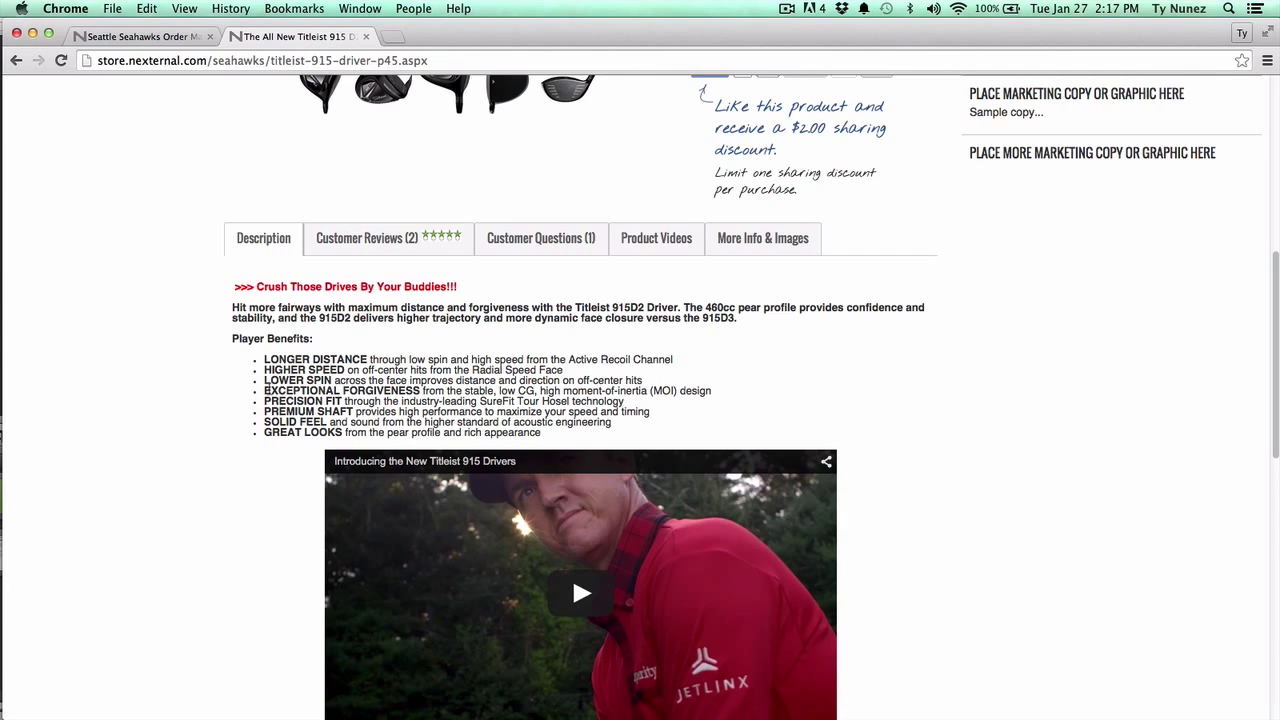
{"action": "left_click_drag", "start_coordinate": [422, 390], "coordinate": [712, 390]}
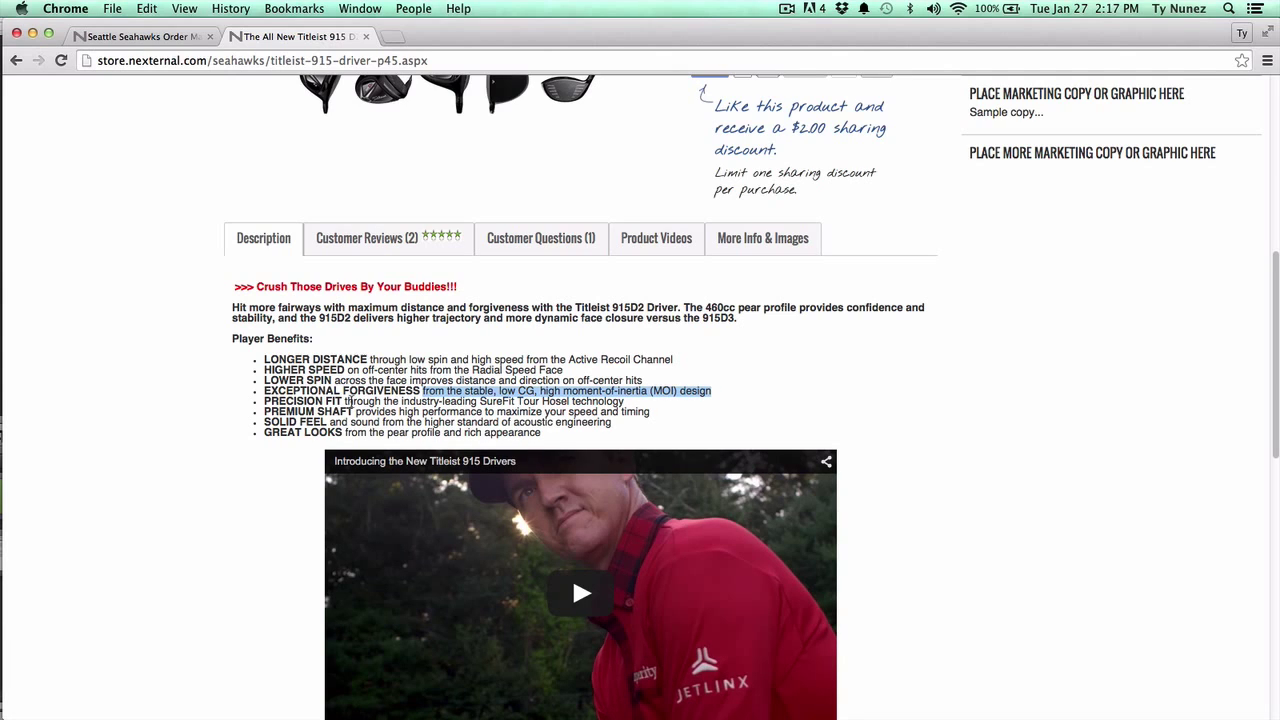
{"action": "left_click_drag", "start_coordinate": [268, 360], "coordinate": [573, 432]}
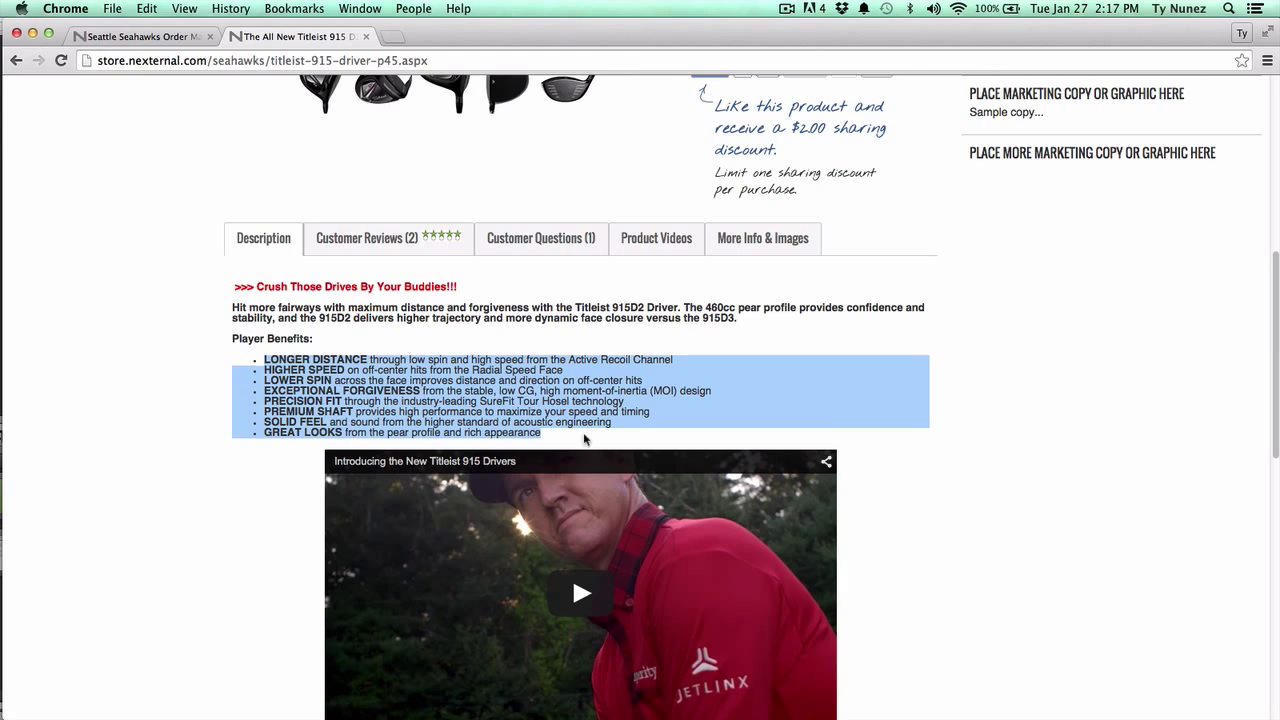
{"action": "left_click", "coordinate": [600, 410]}
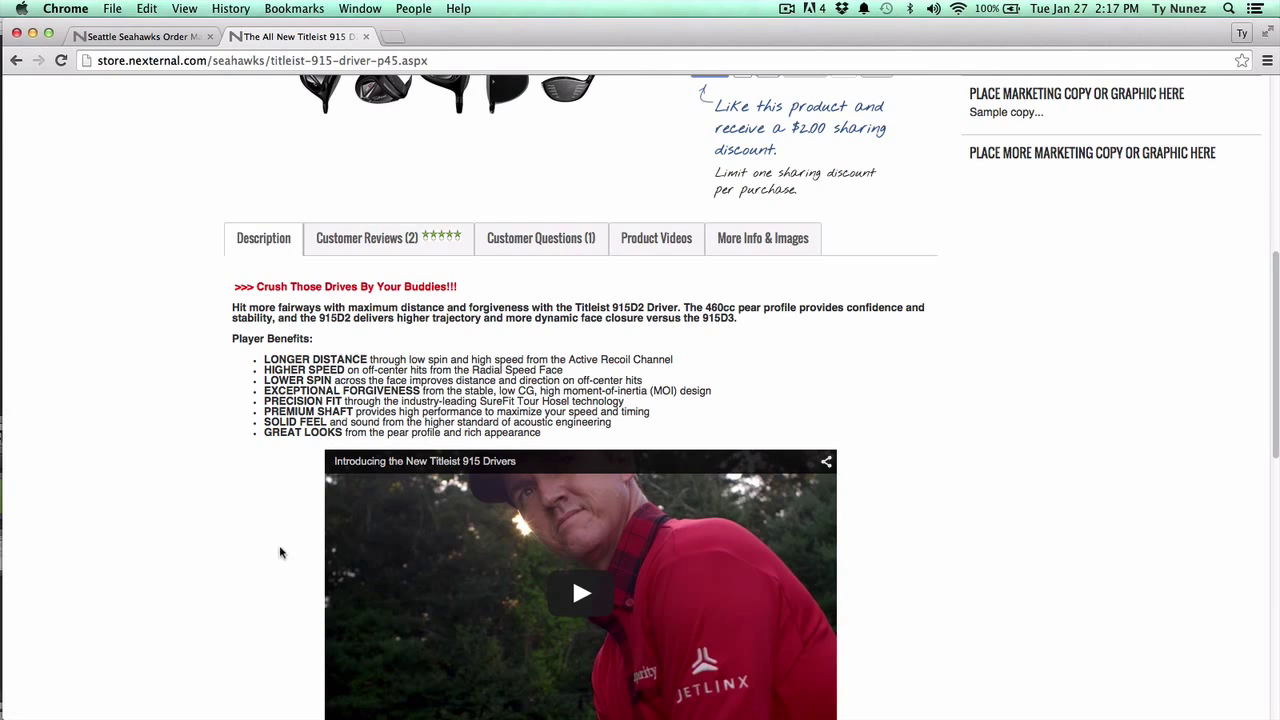
Examine the driver's More Info & Images section on the storefront page and return to its Description.
{"action": "scroll", "coordinate": [266, 557], "scroll_direction": "down", "scroll_amount": 1}
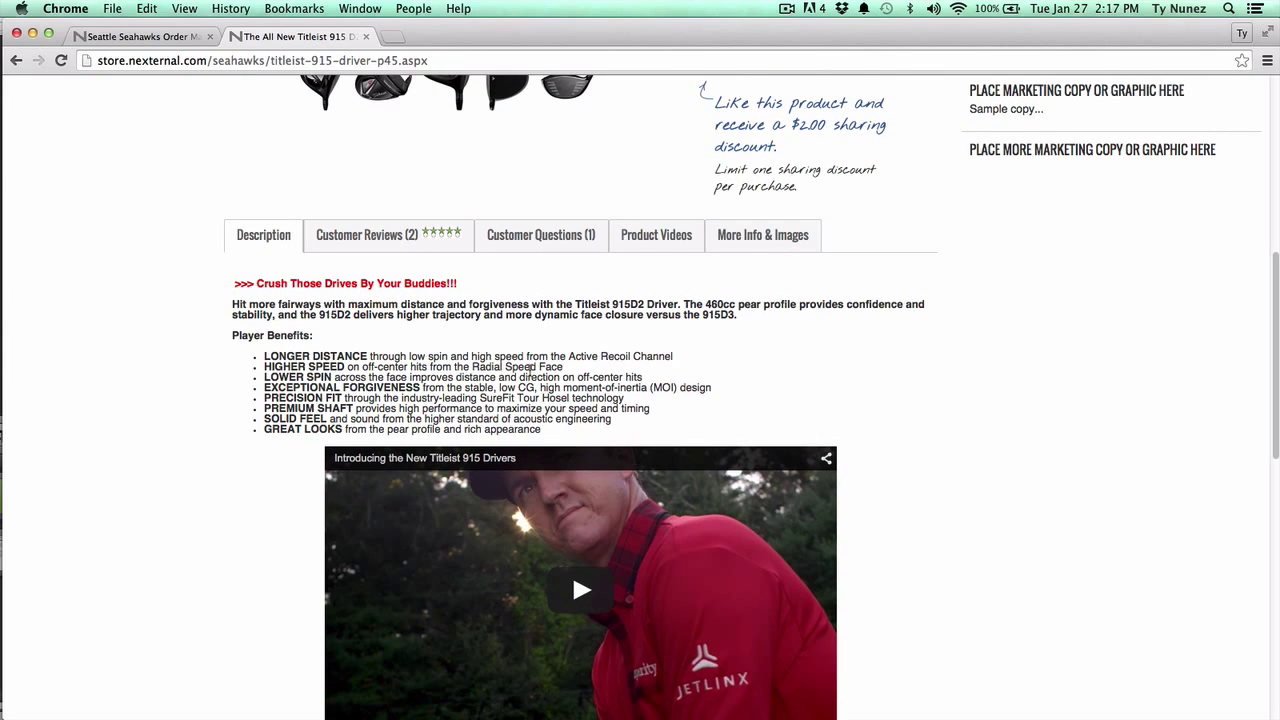
{"action": "left_click", "coordinate": [772, 257]}
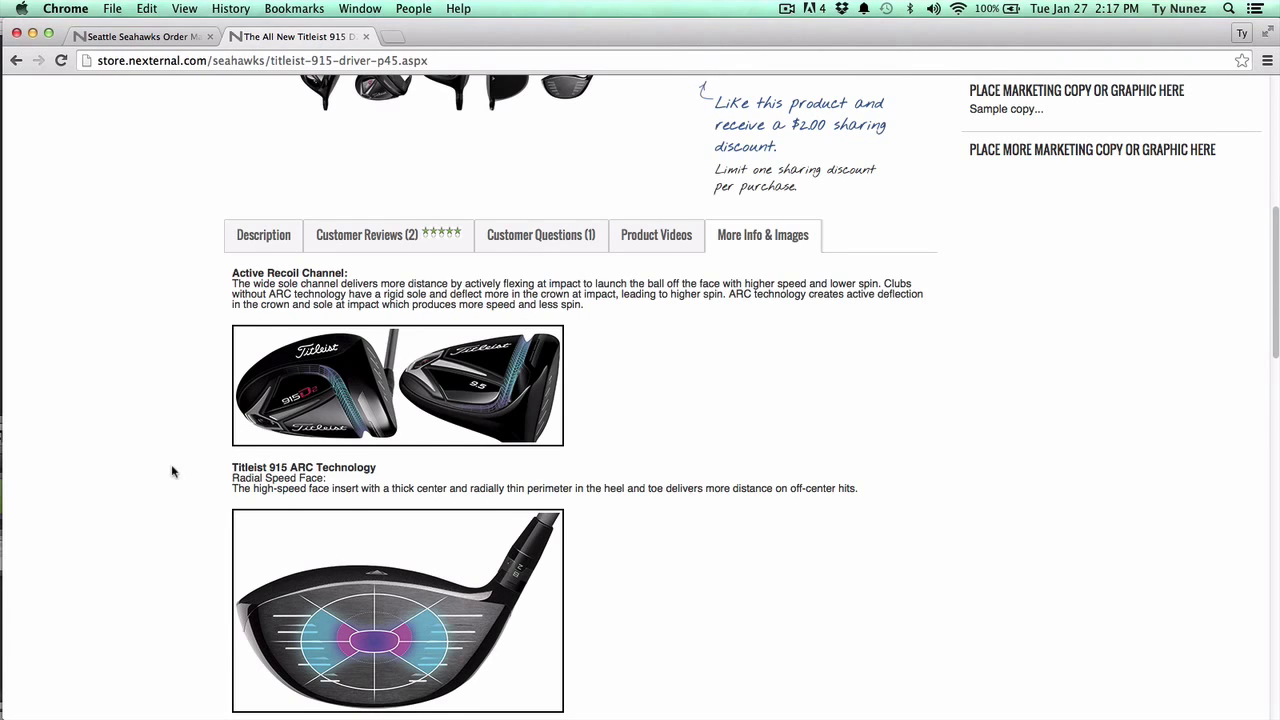
{"action": "scroll", "coordinate": [171, 464], "scroll_direction": "down", "scroll_amount": 3}
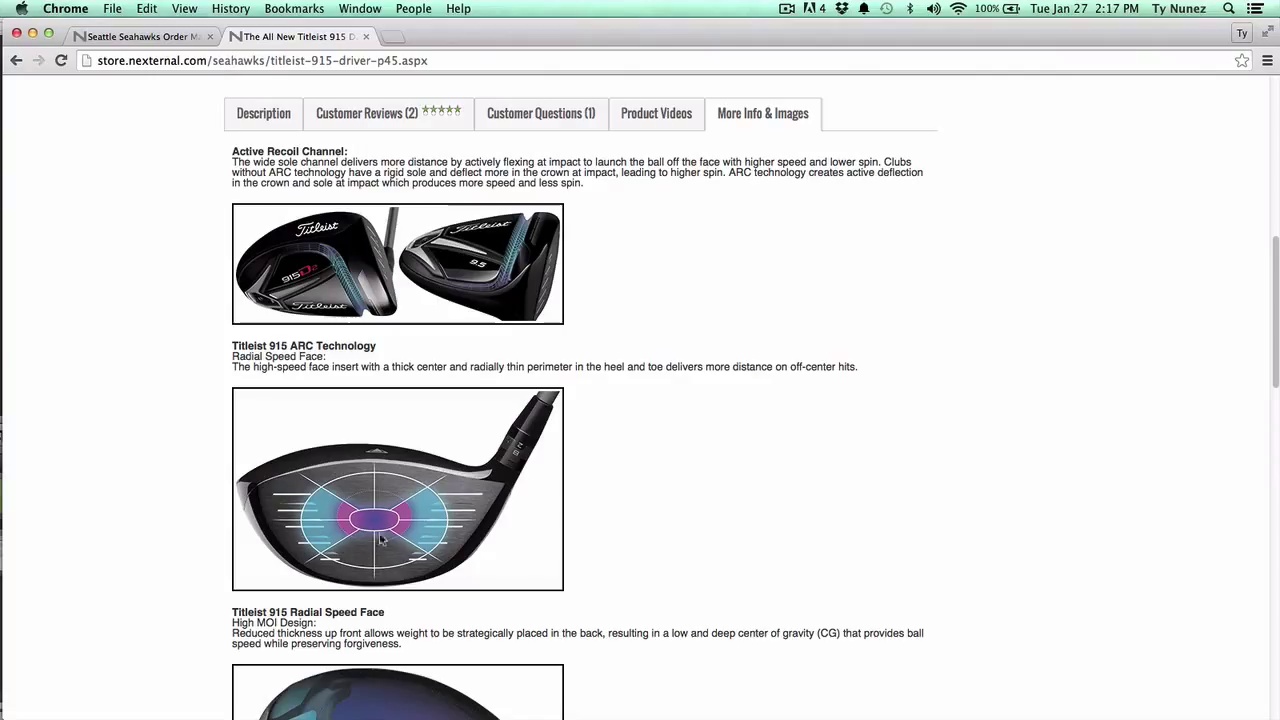
{"action": "left_click_drag", "start_coordinate": [404, 645], "coordinate": [226, 623]}
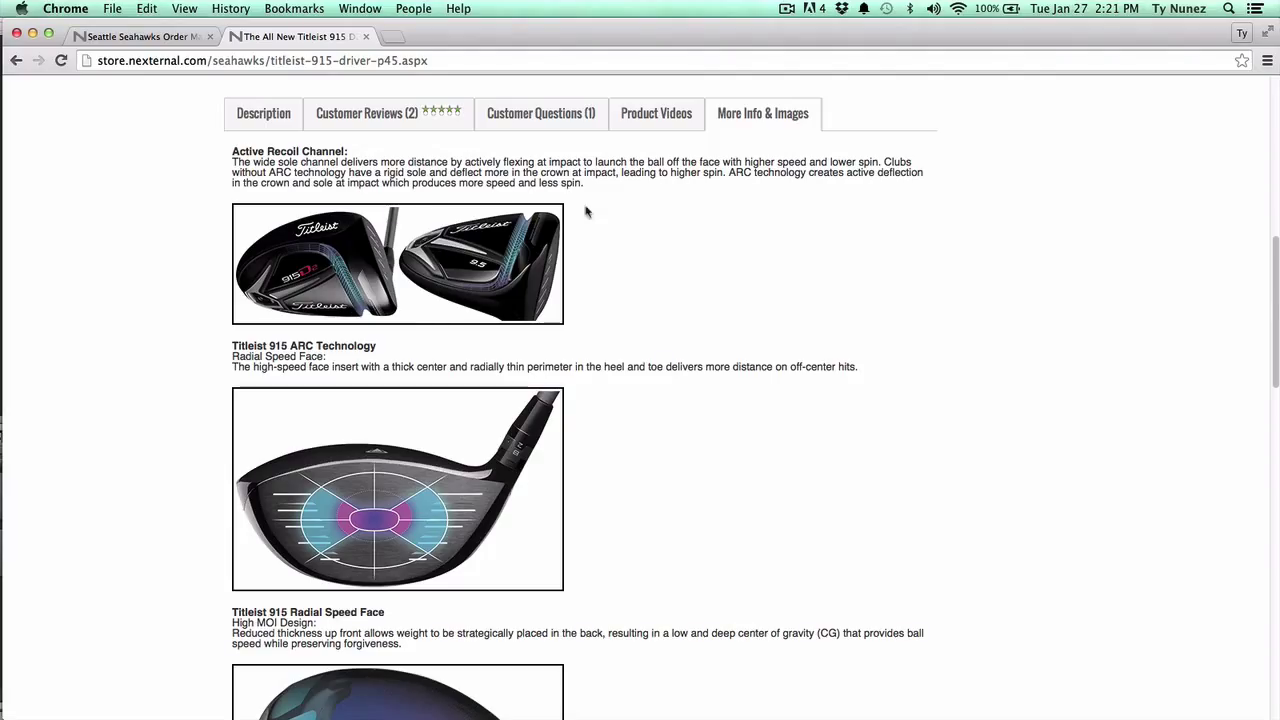
{"action": "left_click", "coordinate": [263, 113]}
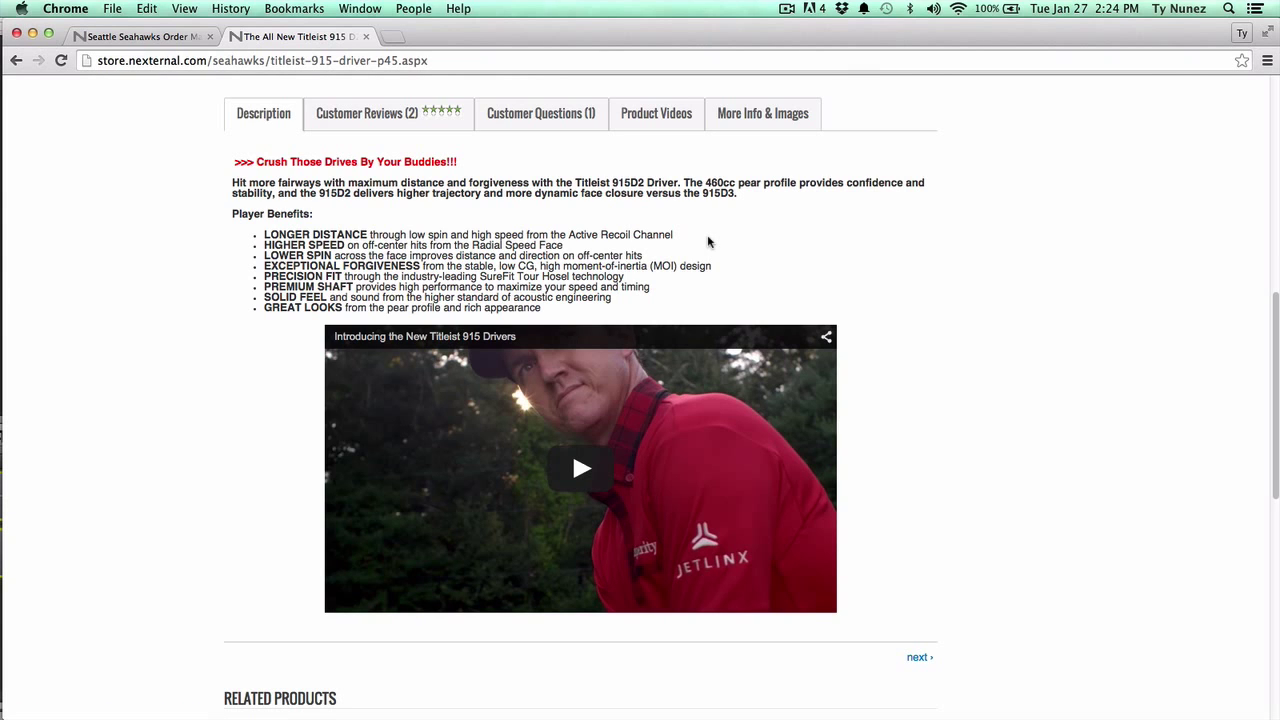
In the product's Long Description, try bold, italic and underline on the ">>> Crush Those Drives By Your Buddies!!!" line, leaving it without any of them.
{"action": "left_click", "coordinate": [191, 46]}
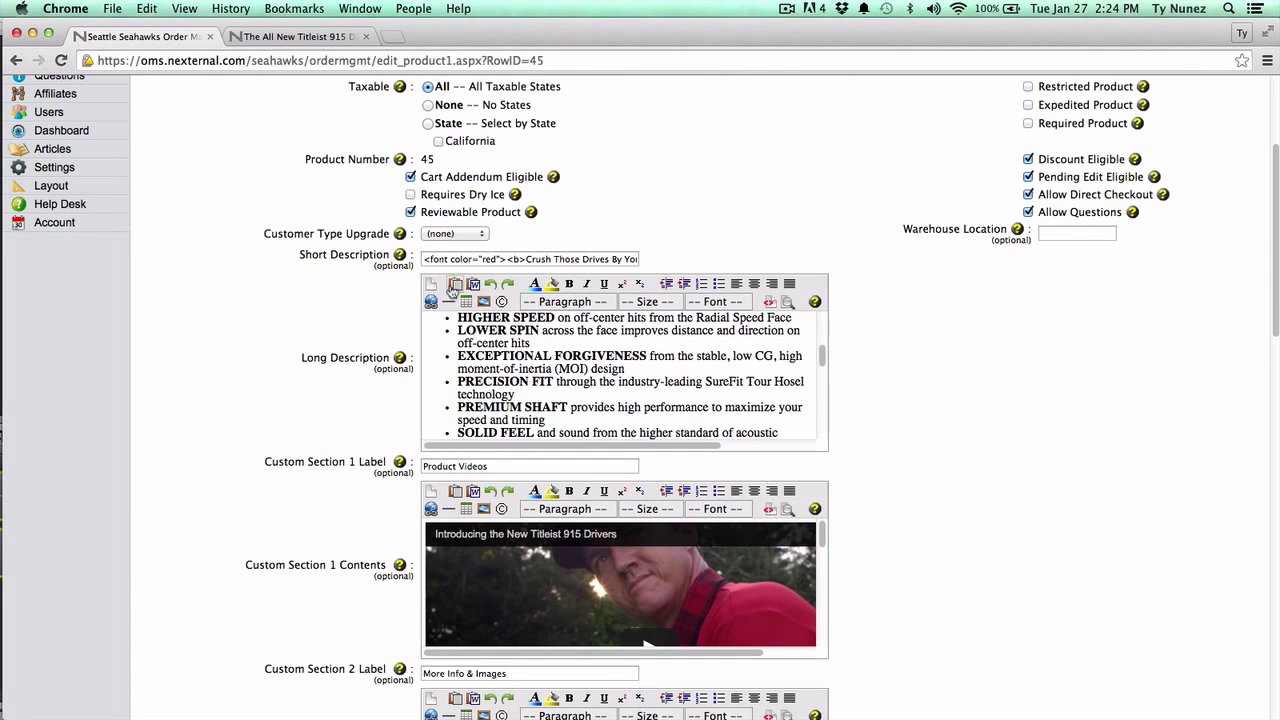
{"action": "scroll", "coordinate": [680, 360], "scroll_direction": "up", "scroll_amount": 5}
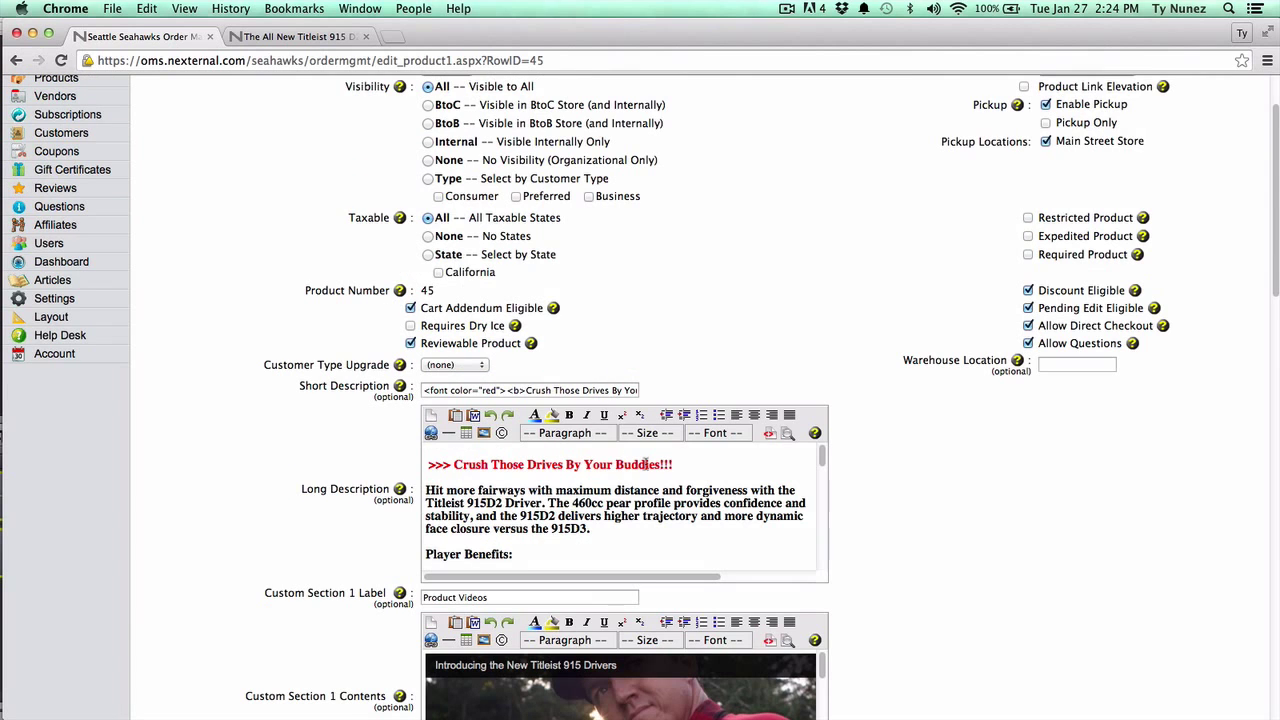
{"action": "left_click_drag", "start_coordinate": [675, 465], "coordinate": [423, 464]}
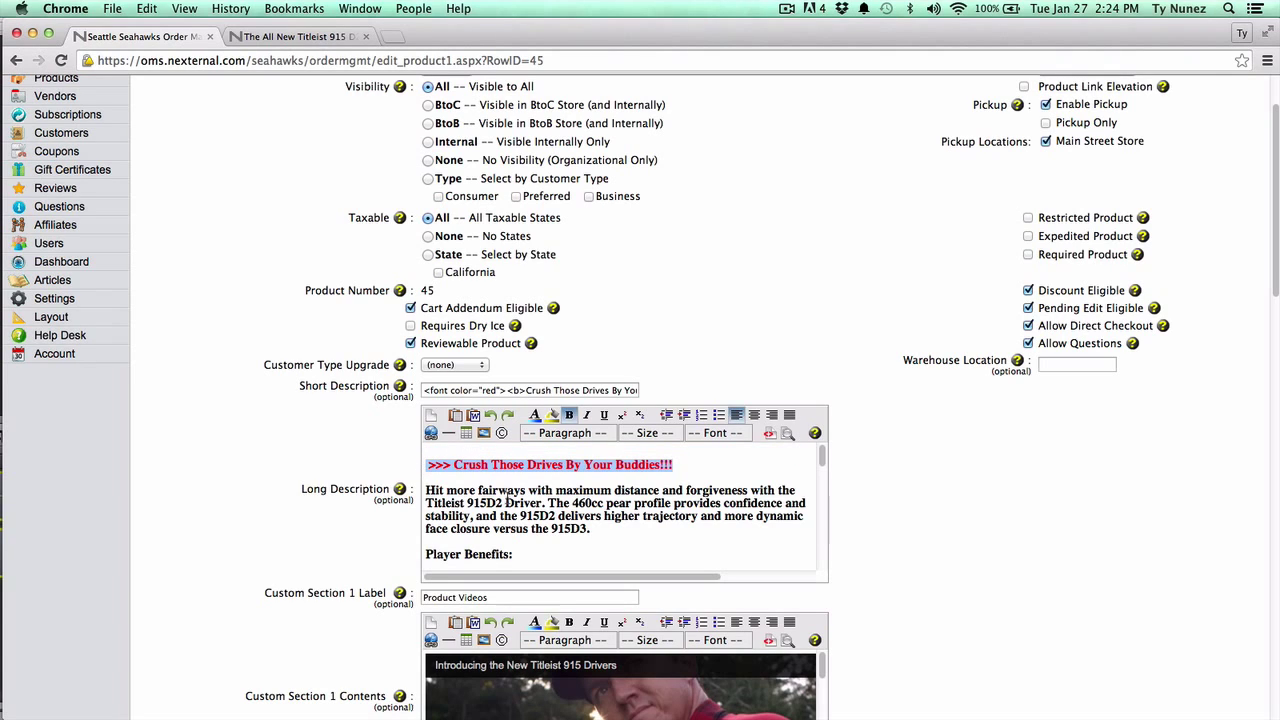
{"action": "left_click", "coordinate": [569, 416]}
{"action": "left_click", "coordinate": [570, 416]}
{"action": "left_click", "coordinate": [586, 416]}
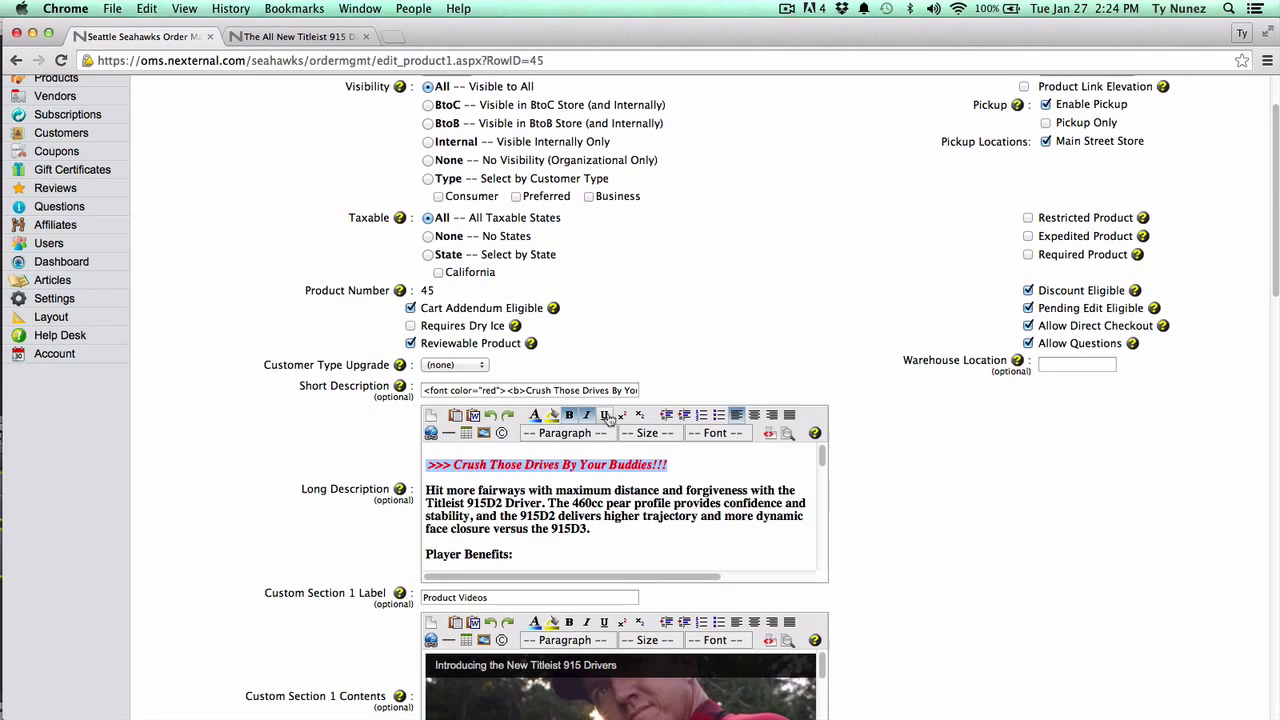
{"action": "left_click", "coordinate": [604, 416]}
{"action": "left_click", "coordinate": [604, 416]}
{"action": "left_click", "coordinate": [586, 416]}
{"action": "left_click", "coordinate": [569, 416]}
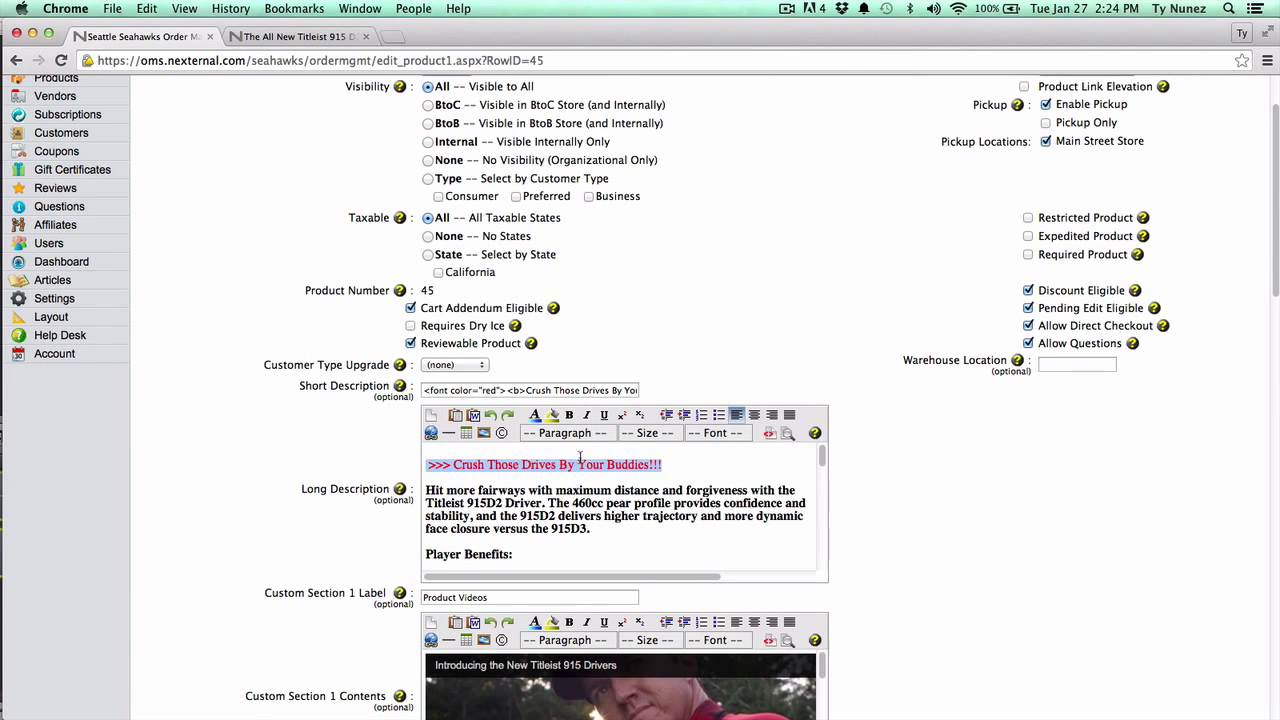
{"action": "left_click", "coordinate": [608, 481]}
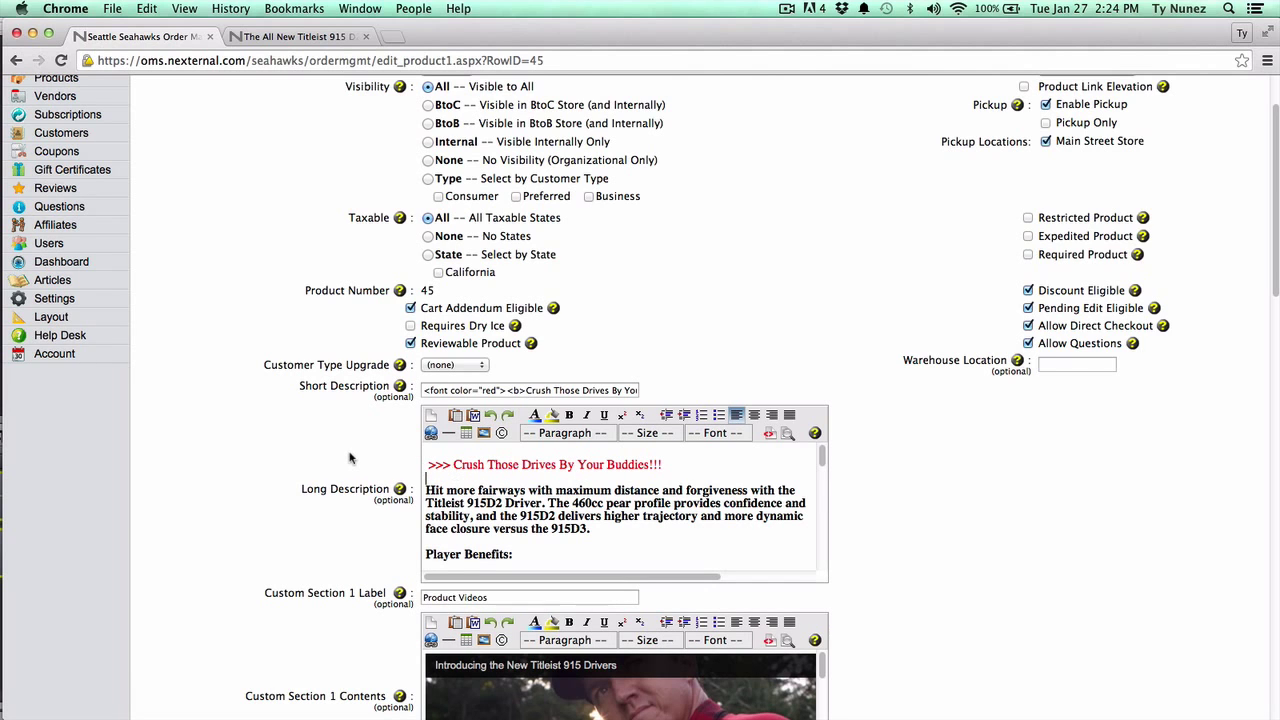
Open the Boolean Options for editing in the company settings and toggle WYSIWYG Editor off and back on.
{"action": "left_click", "coordinate": [88, 302]}
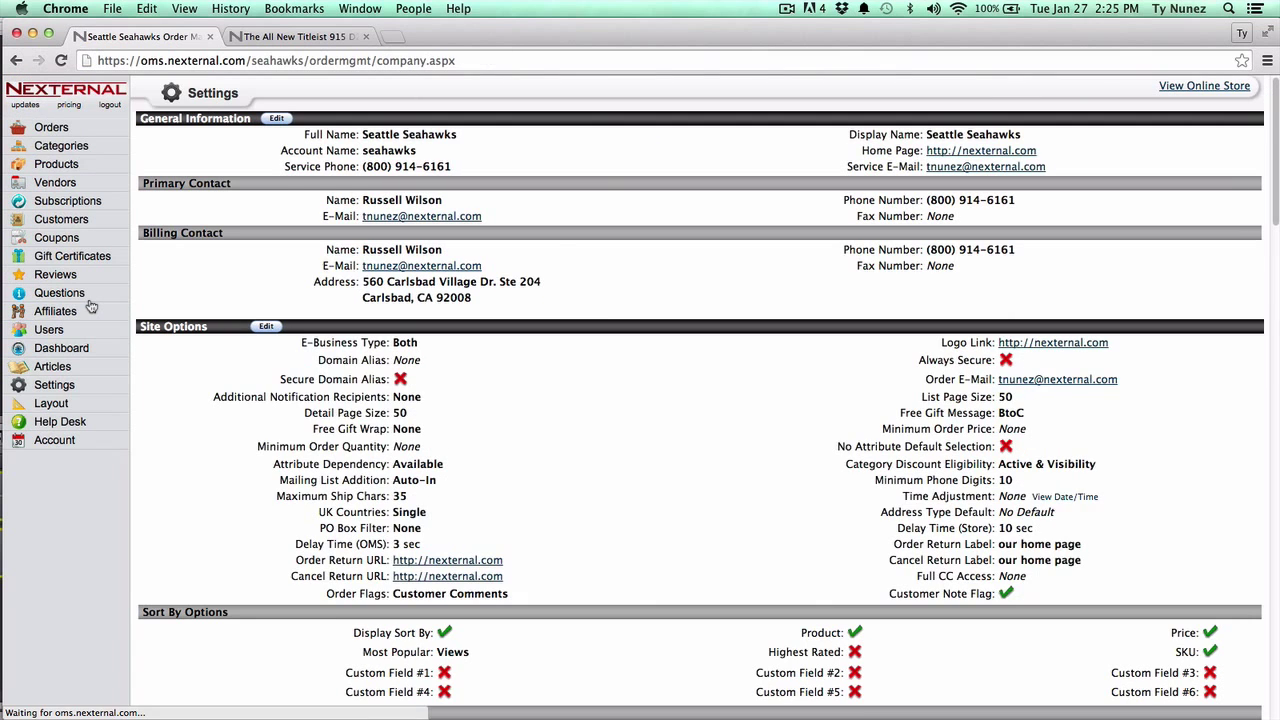
{"action": "scroll", "coordinate": [224, 368], "scroll_direction": "down", "scroll_amount": 20}
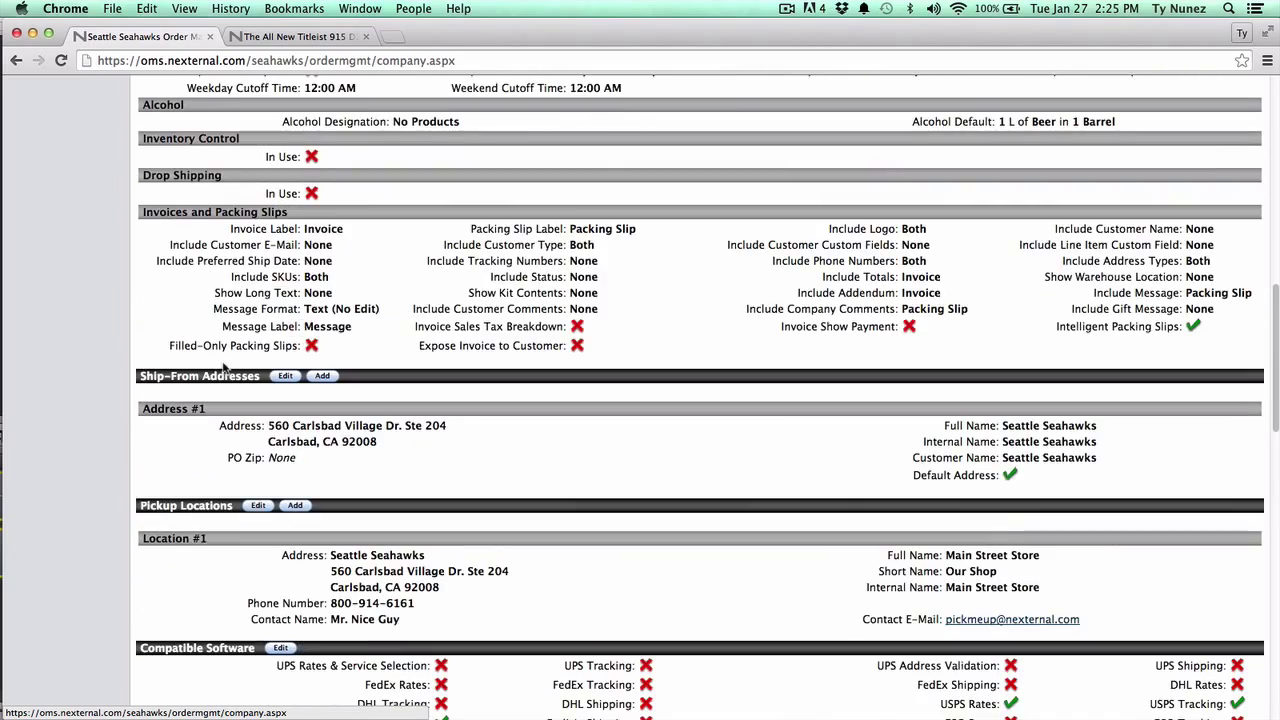
{"action": "scroll", "coordinate": [224, 368], "scroll_direction": "down", "scroll_amount": 4}
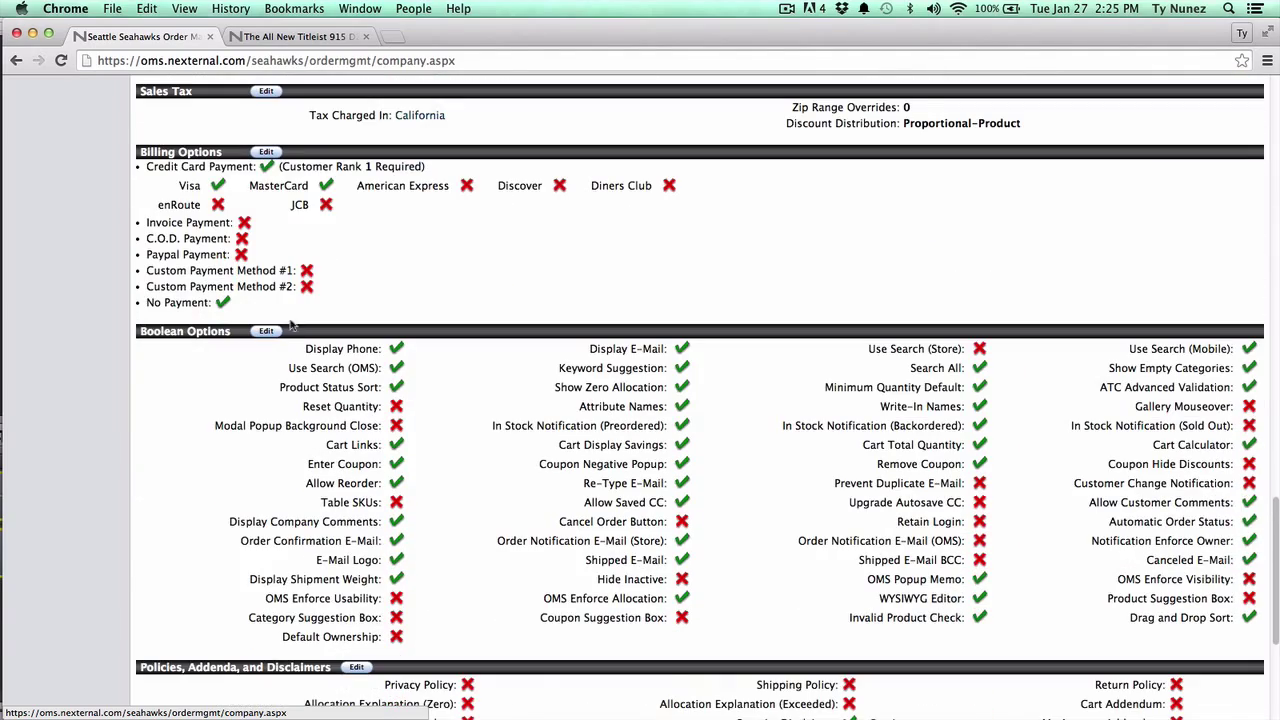
{"action": "left_click", "coordinate": [267, 331]}
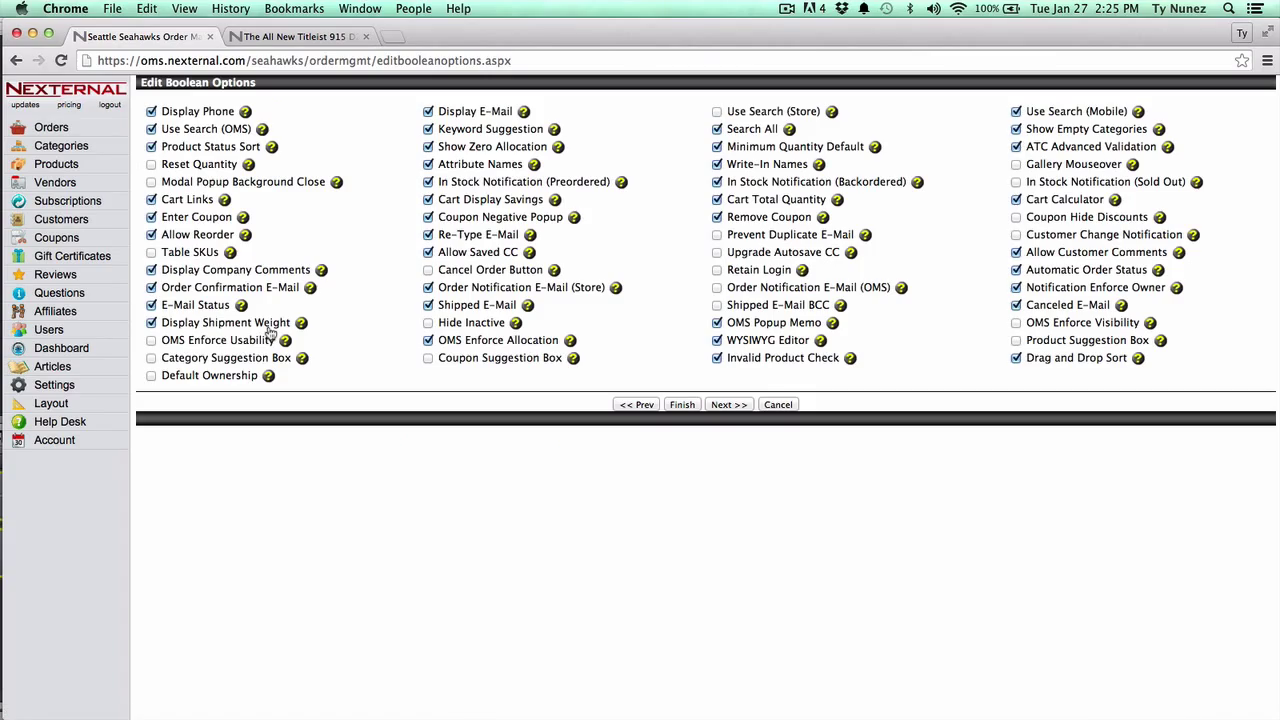
{"action": "left_click", "coordinate": [716, 341]}
{"action": "left_click", "coordinate": [716, 341]}
Reopen the Titleist 915 Driver product for editing and highlight the ">>> Crush Those Drives By Your Buddies!!!" line in its Long Description.
{"action": "left_click", "coordinate": [56, 166]}
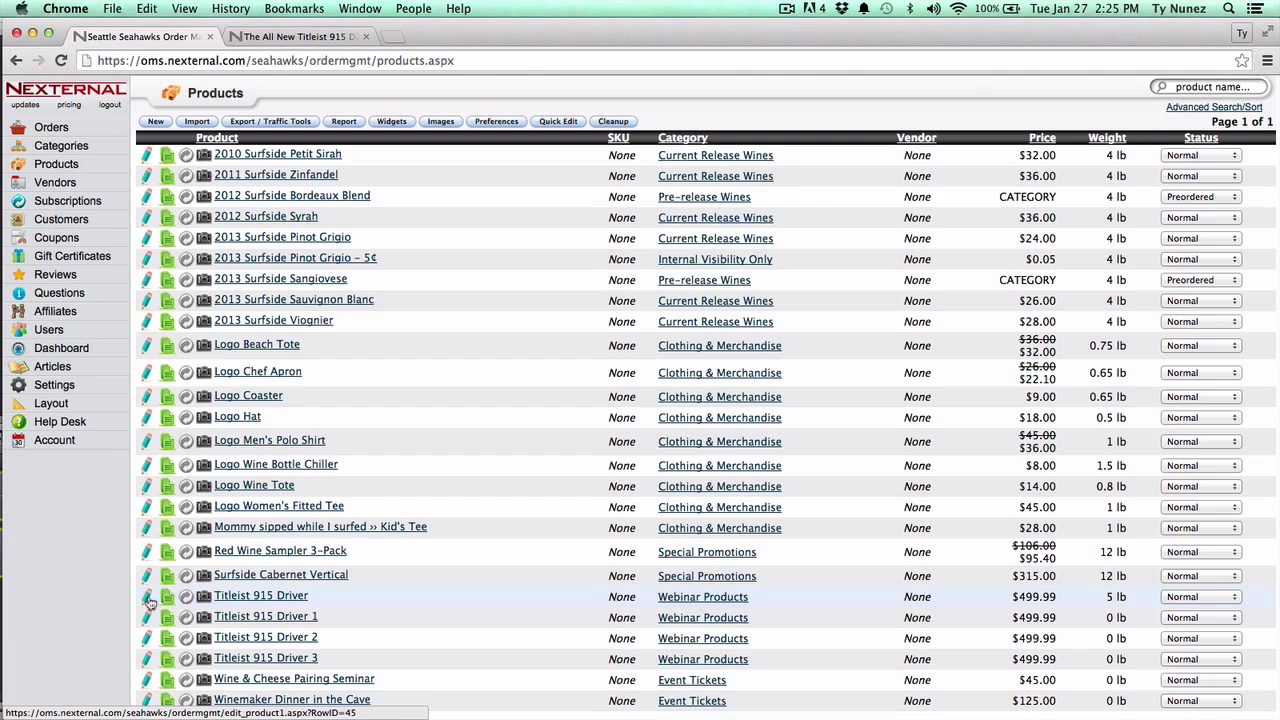
{"action": "left_click", "coordinate": [147, 598]}
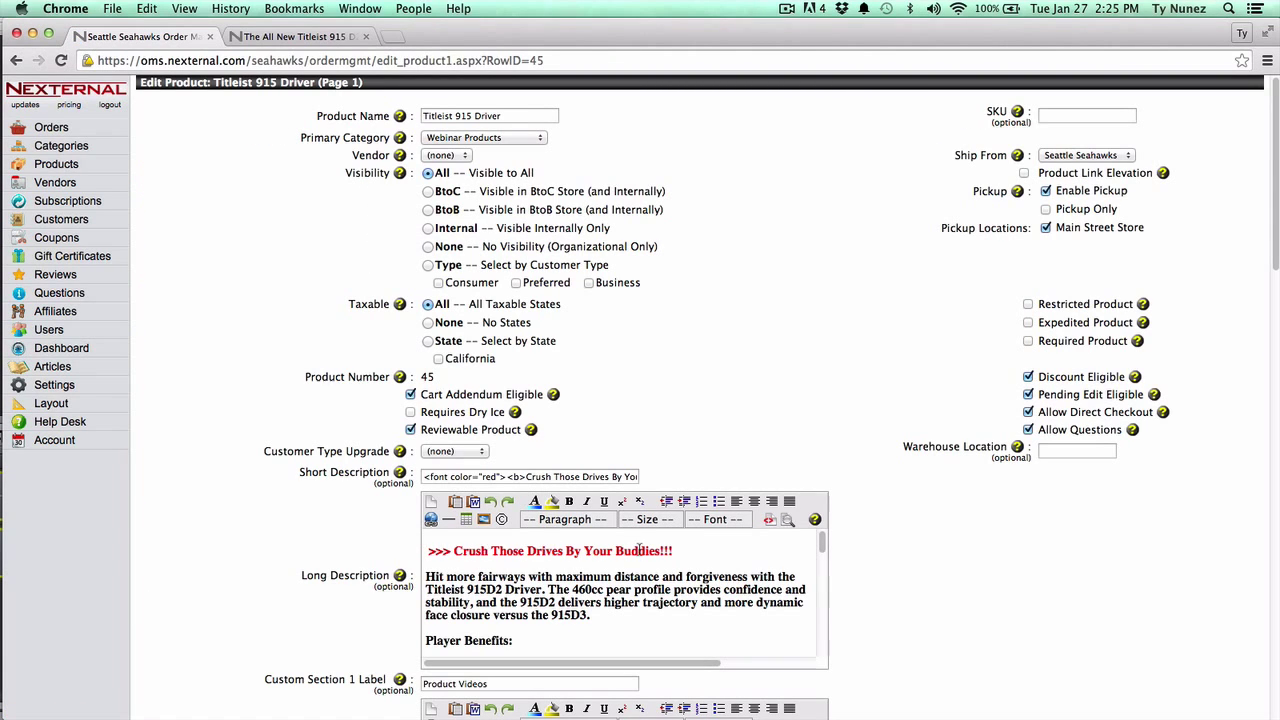
{"action": "left_click_drag", "start_coordinate": [676, 551], "coordinate": [425, 550]}
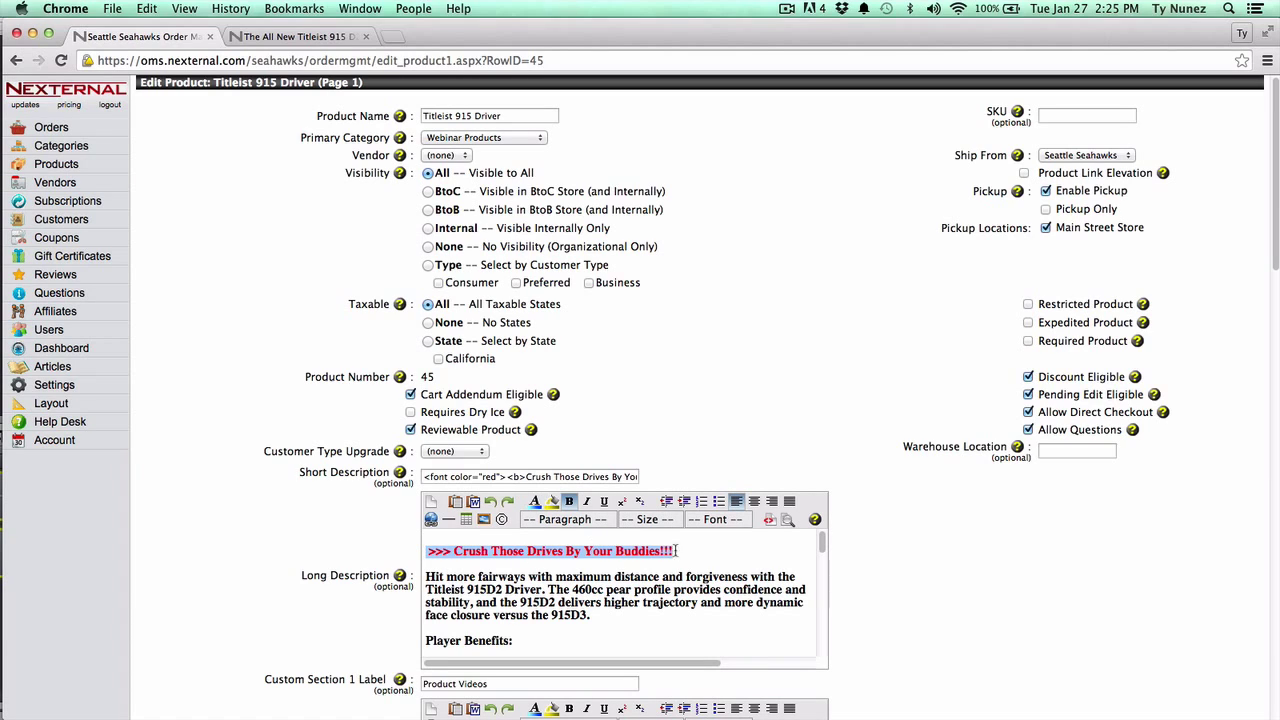
{"action": "left_click", "coordinate": [706, 552]}
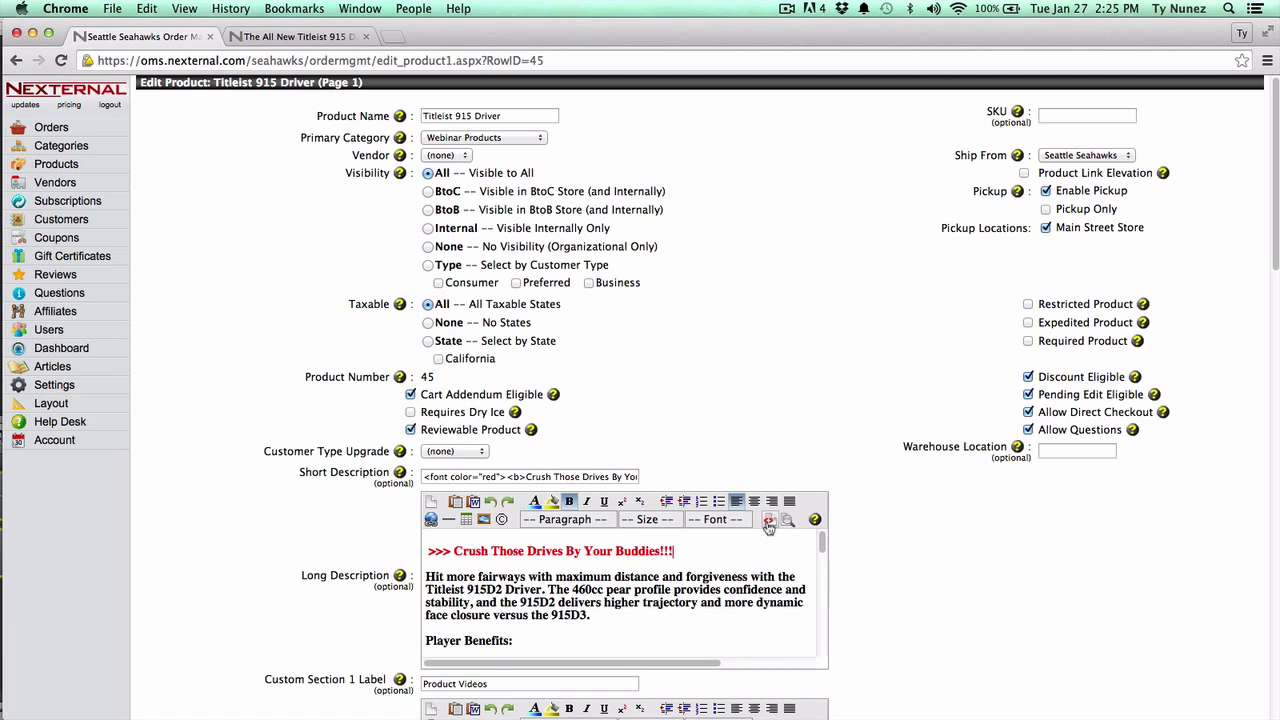
View the Long Description's HTML source, restore its formatted view, and look over the custom section fields below it.
{"action": "left_click", "coordinate": [768, 522]}
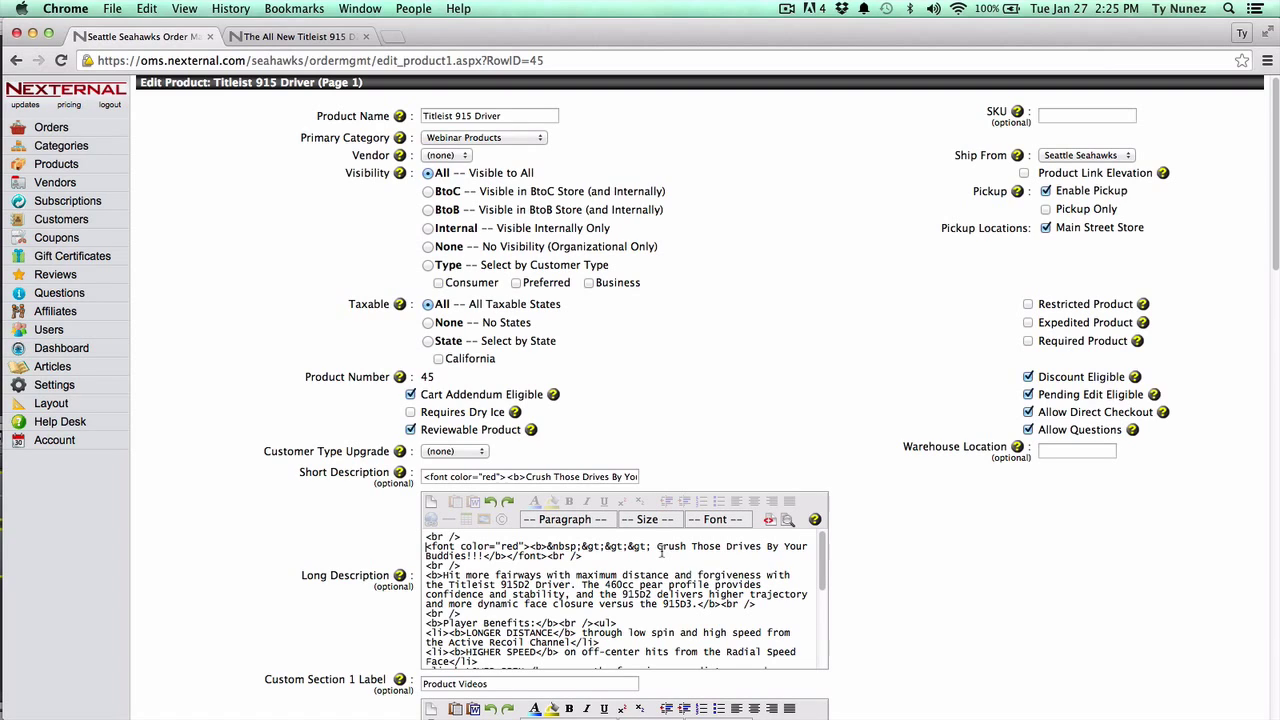
{"action": "left_click", "coordinate": [768, 520]}
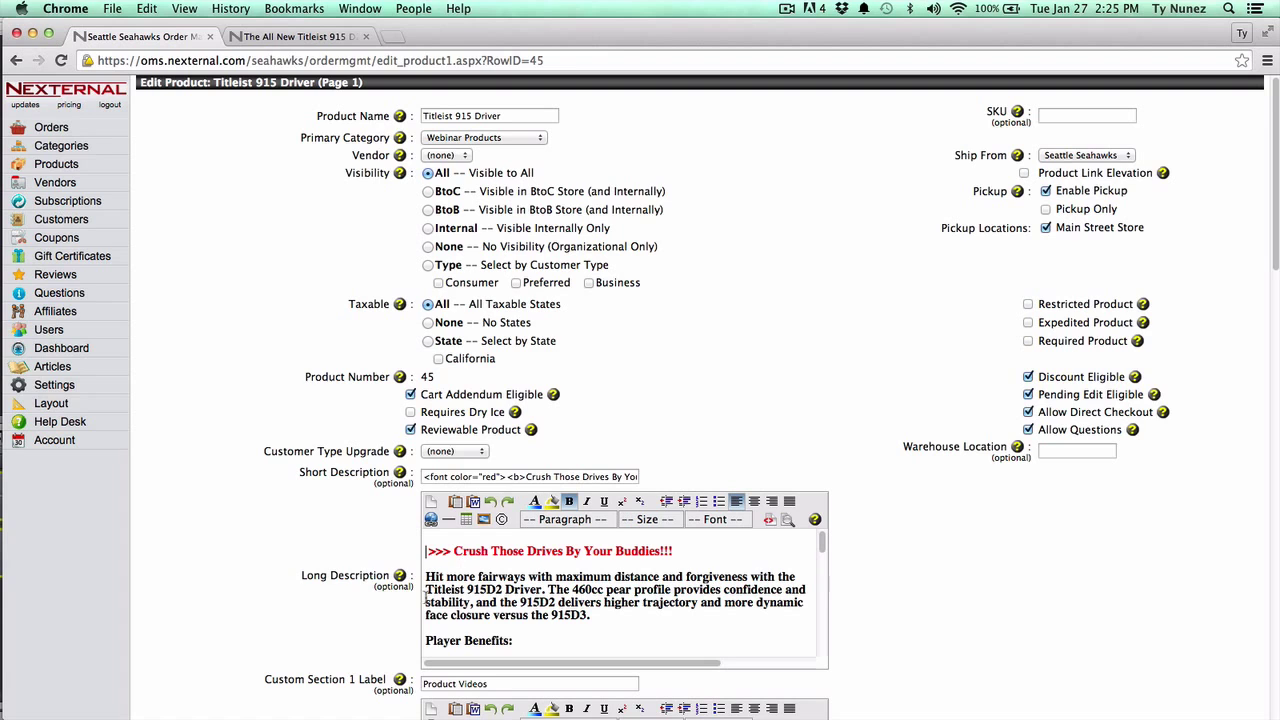
{"action": "scroll", "coordinate": [368, 576], "scroll_direction": "down", "scroll_amount": 8}
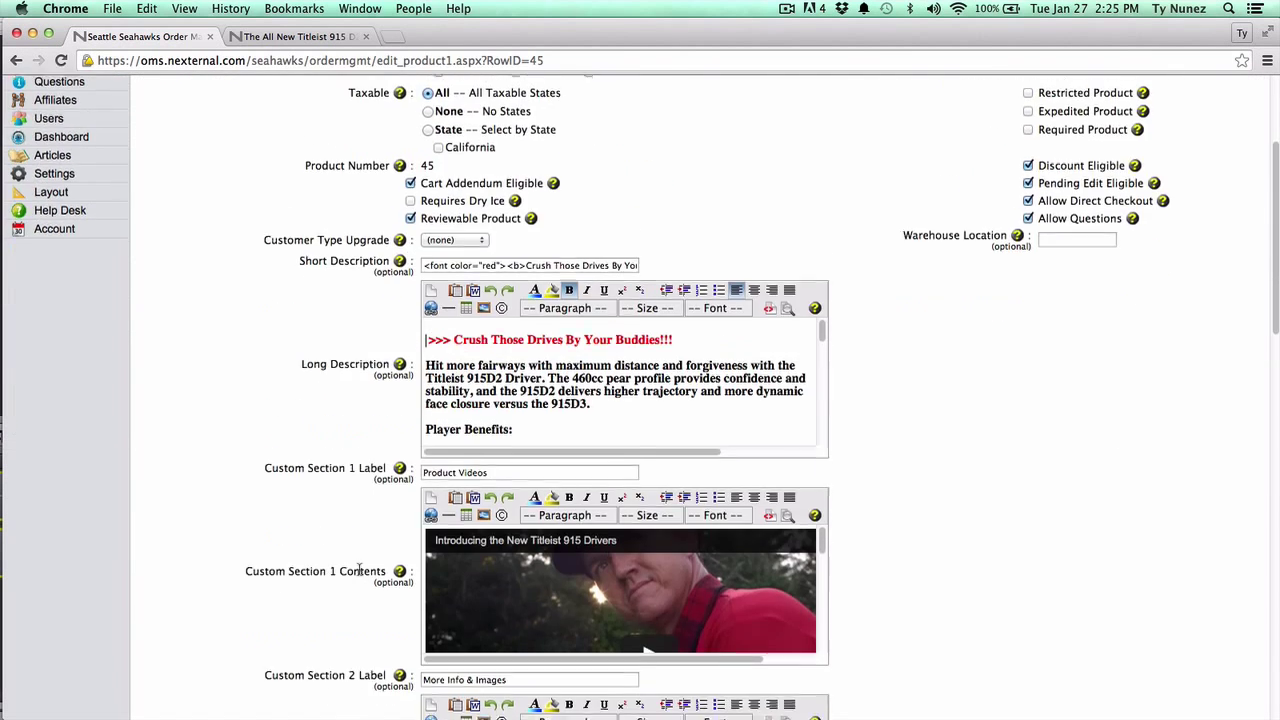
{"action": "scroll", "coordinate": [360, 575], "scroll_direction": "down", "scroll_amount": 4}
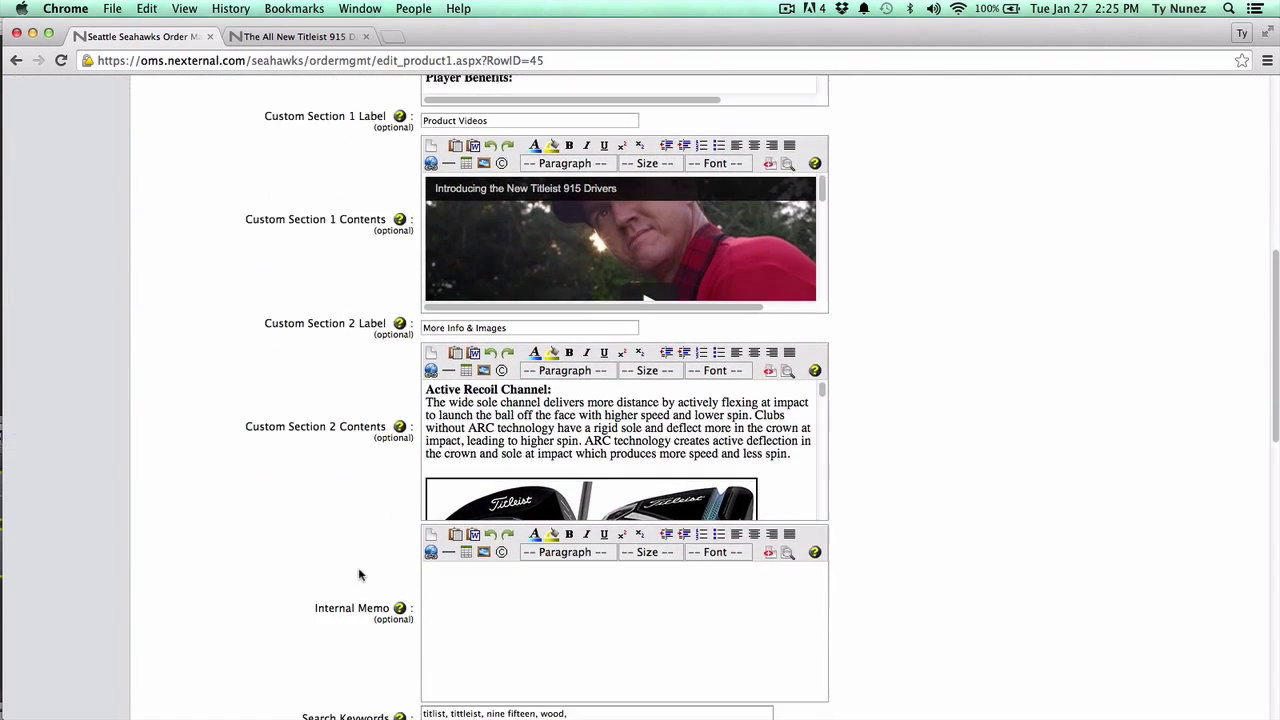
{"action": "scroll", "coordinate": [360, 575], "scroll_direction": "down", "scroll_amount": 1}
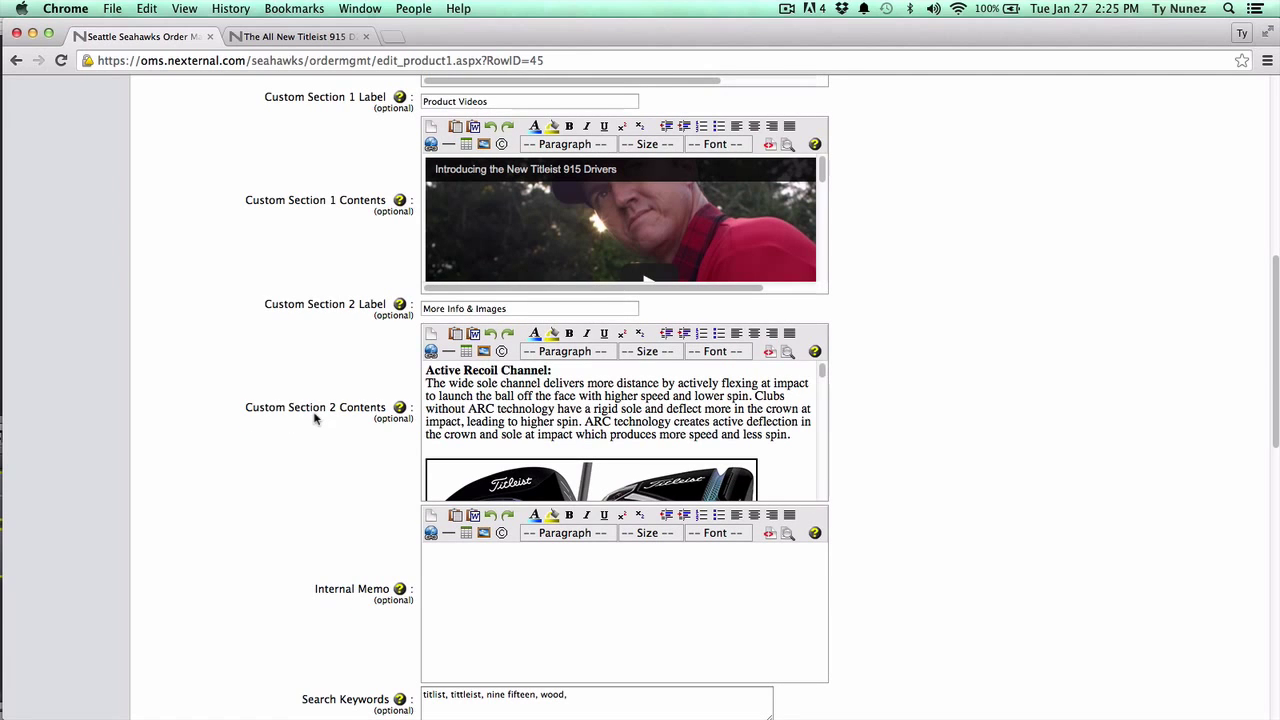
On the driver's storefront page, view the Product Videos and More Info & Images sections, ending on Product Videos.
{"action": "left_click", "coordinate": [276, 35]}
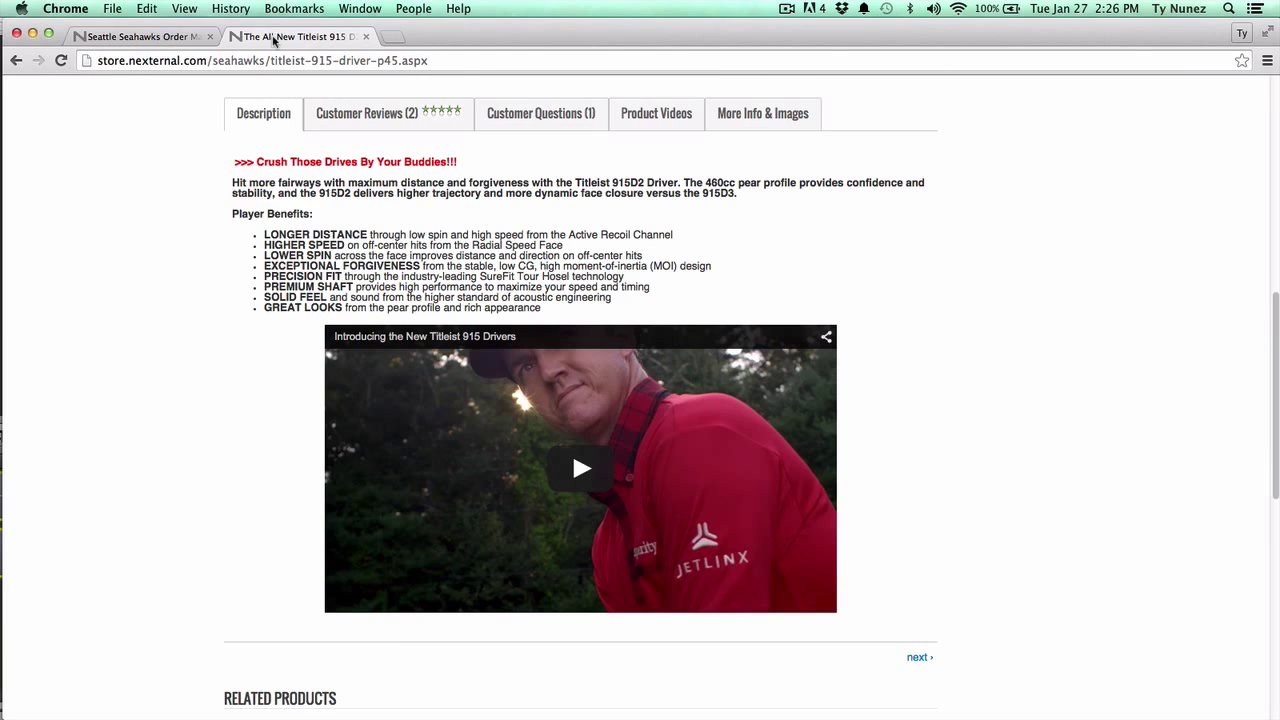
{"action": "scroll", "coordinate": [265, 209], "scroll_direction": "up", "scroll_amount": 3}
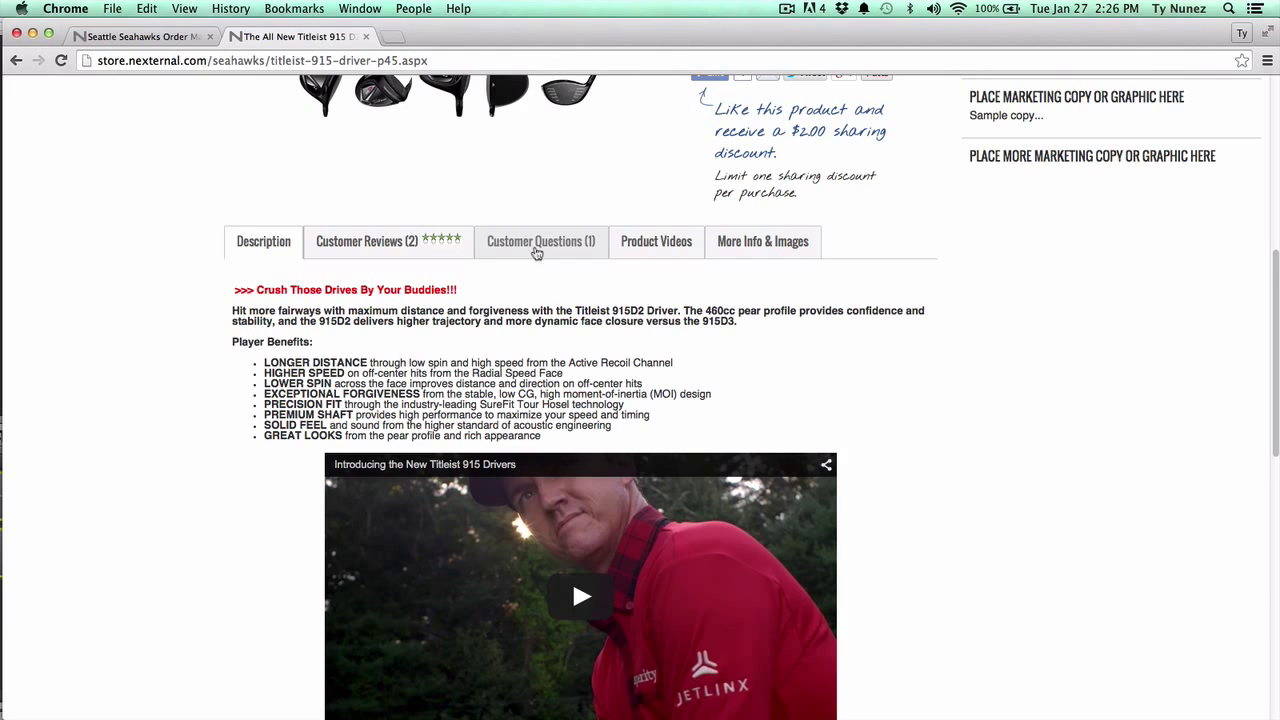
{"action": "left_click", "coordinate": [628, 245]}
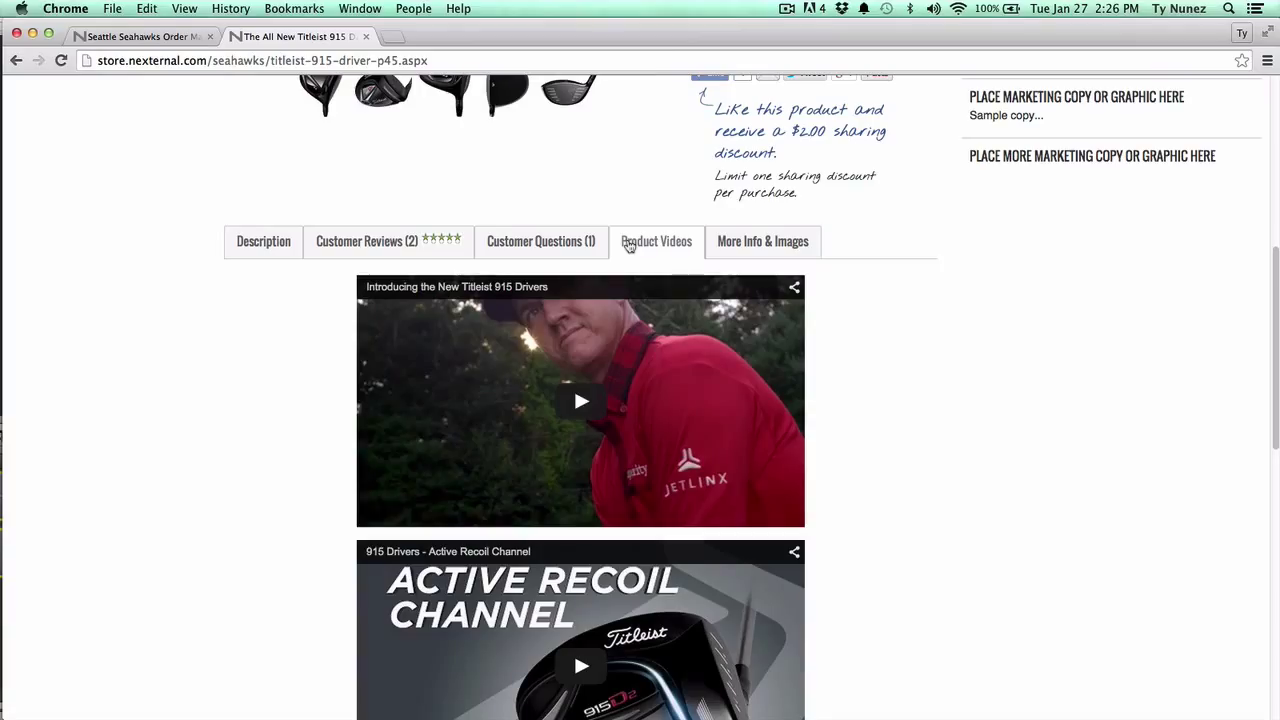
{"action": "left_click", "coordinate": [764, 243]}
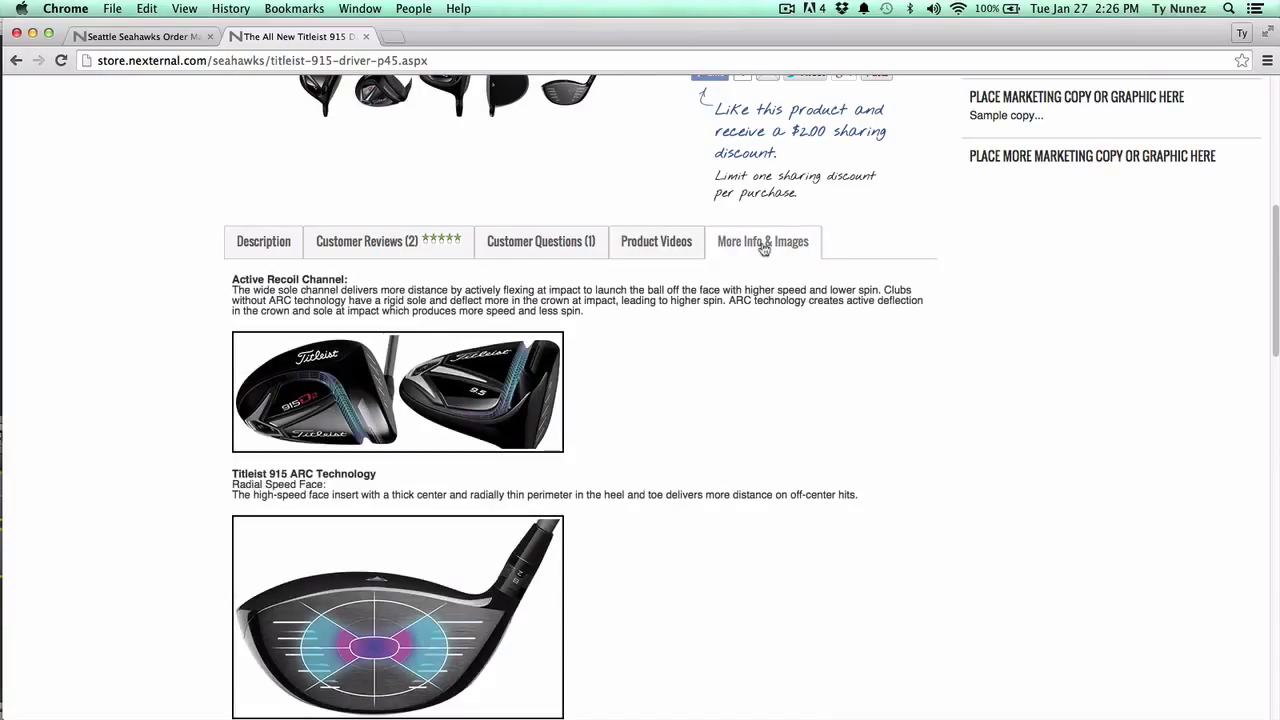
{"action": "left_click", "coordinate": [673, 250]}
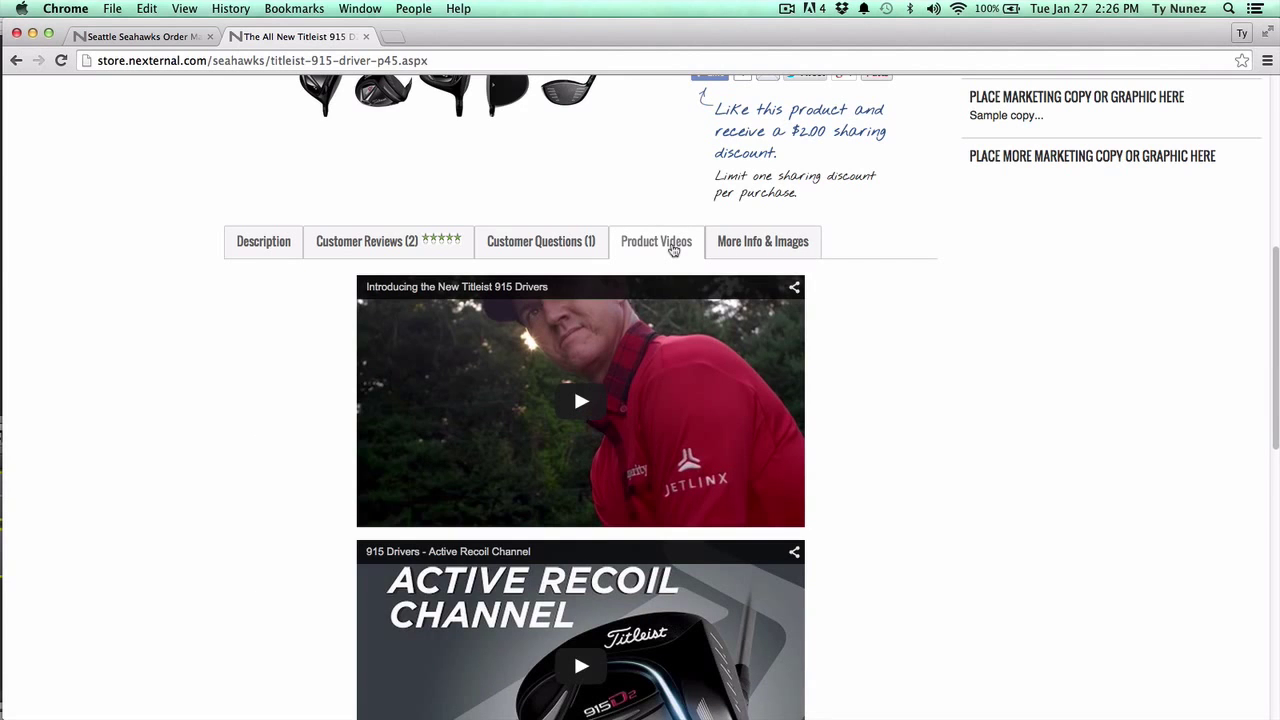
Back on the product edit page, highlight the labels of Custom Sections 2 and 1 and look through the Custom Section 1 contents.
{"action": "left_click", "coordinate": [135, 37]}
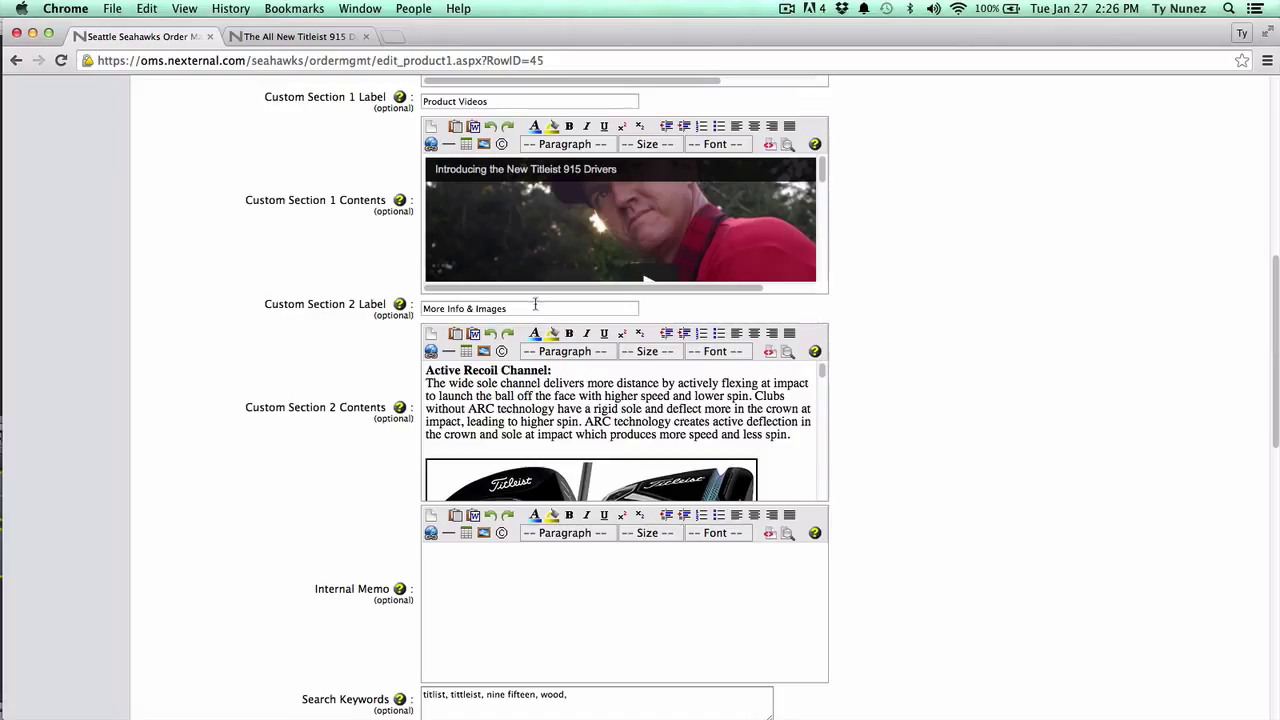
{"action": "left_click_drag", "start_coordinate": [504, 308], "coordinate": [408, 305]}
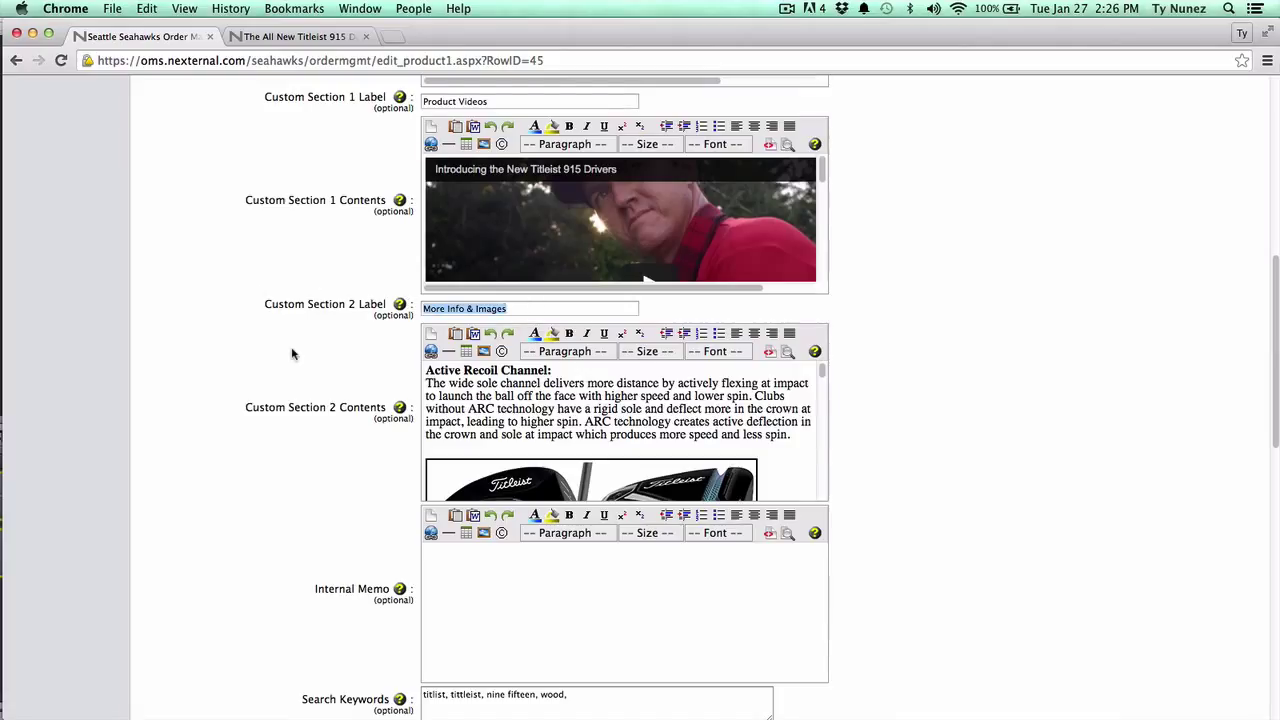
{"action": "scroll", "coordinate": [292, 353], "scroll_direction": "up", "scroll_amount": 3}
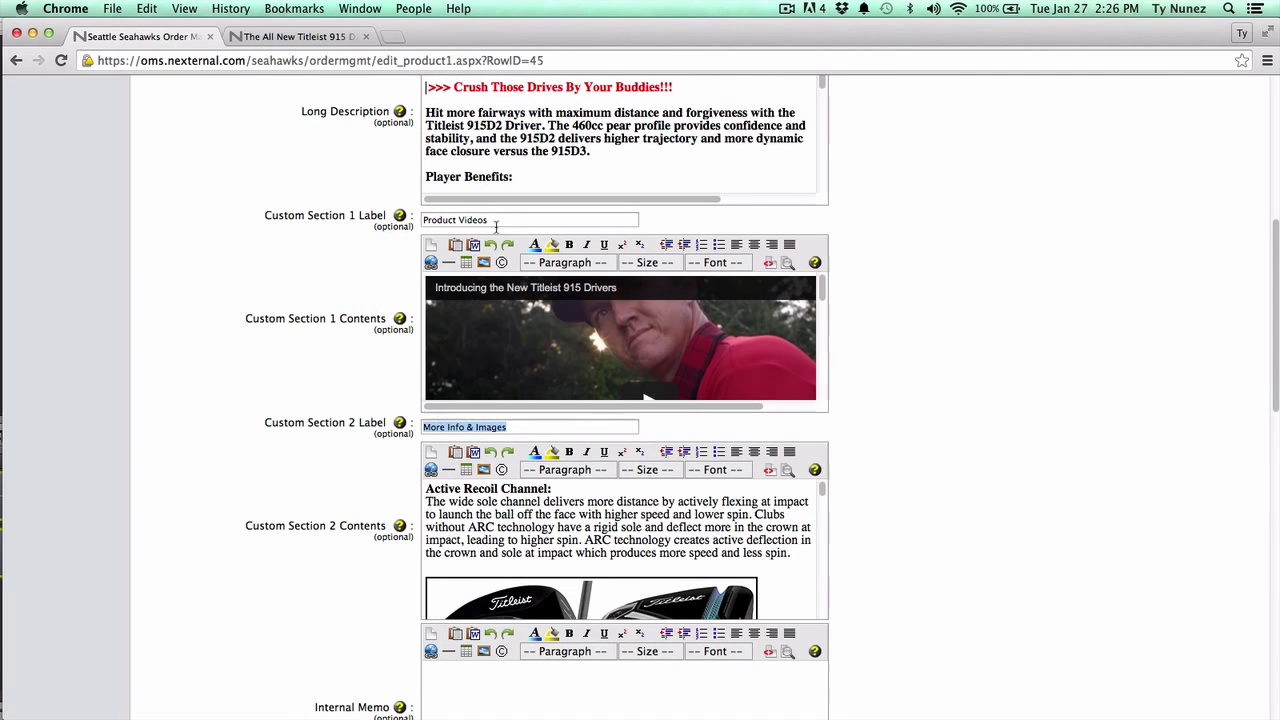
{"action": "left_click_drag", "start_coordinate": [495, 222], "coordinate": [415, 221]}
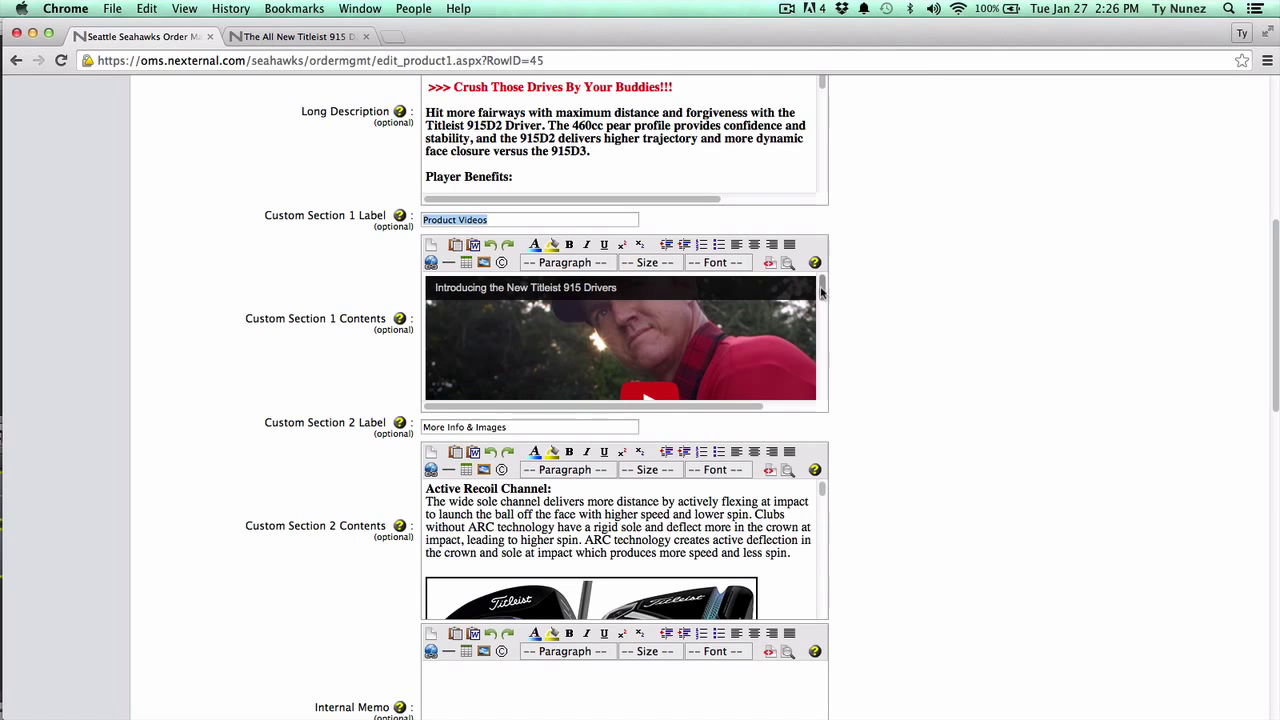
{"action": "left_click_drag", "start_coordinate": [821, 296], "coordinate": [820, 388]}
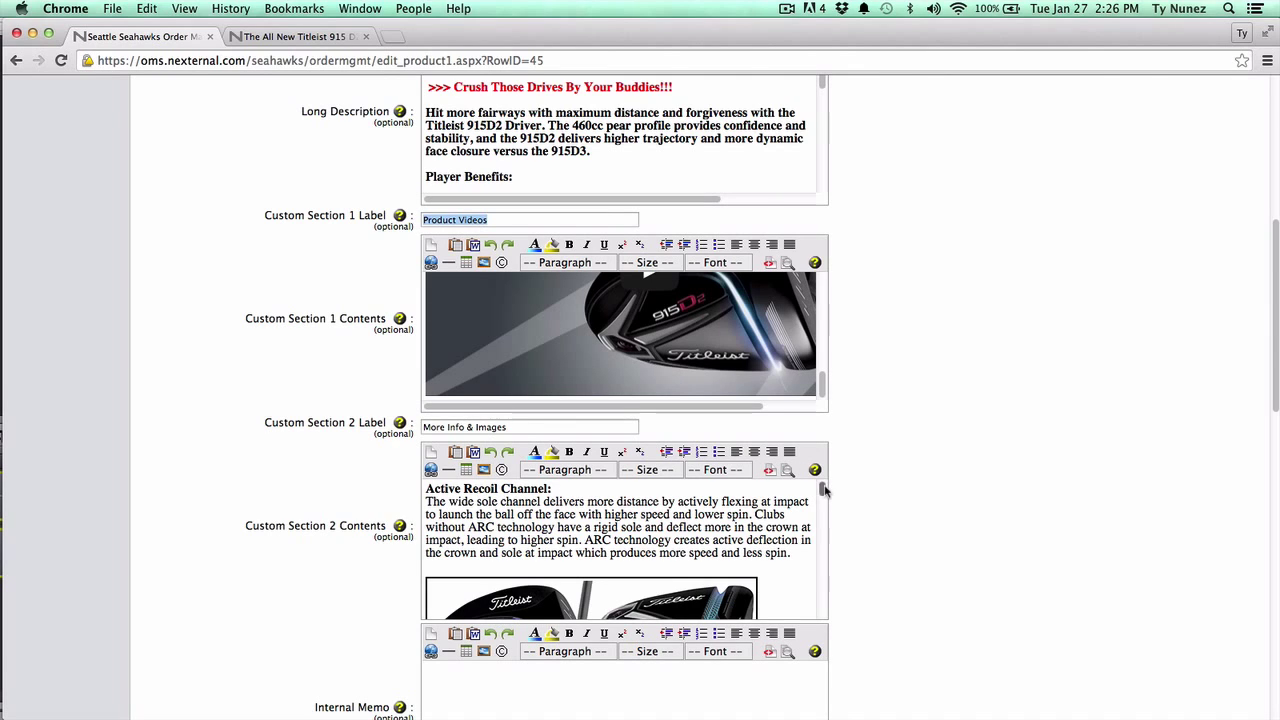
{"action": "mouse_move", "coordinate": [822, 489]}
{"action": "left_mouse_down"}
{"action": "mouse_move", "coordinate": [820, 600]}
{"action": "mouse_move", "coordinate": [822, 489]}
{"action": "left_mouse_up"}
Bring the embedded video in the Long Description into view and return the Custom Section 1 contents to their beginning.
{"action": "scroll", "coordinate": [918, 514], "scroll_direction": "down", "scroll_amount": 1}
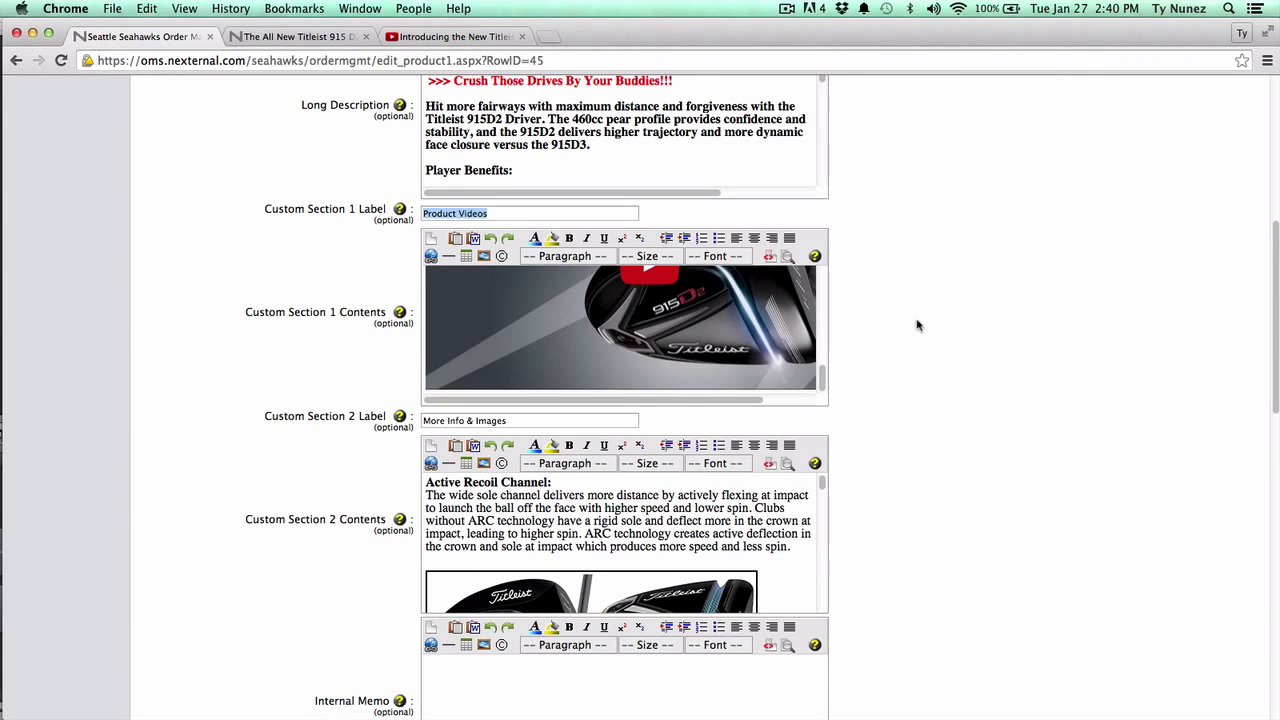
{"action": "scroll", "coordinate": [923, 326], "scroll_direction": "up", "scroll_amount": 2}
{"action": "scroll", "coordinate": [923, 326], "scroll_direction": "up", "scroll_amount": 1}
{"action": "left_click_drag", "start_coordinate": [824, 178], "coordinate": [821, 236]}
{"action": "left_click_drag", "start_coordinate": [822, 478], "coordinate": [823, 378]}
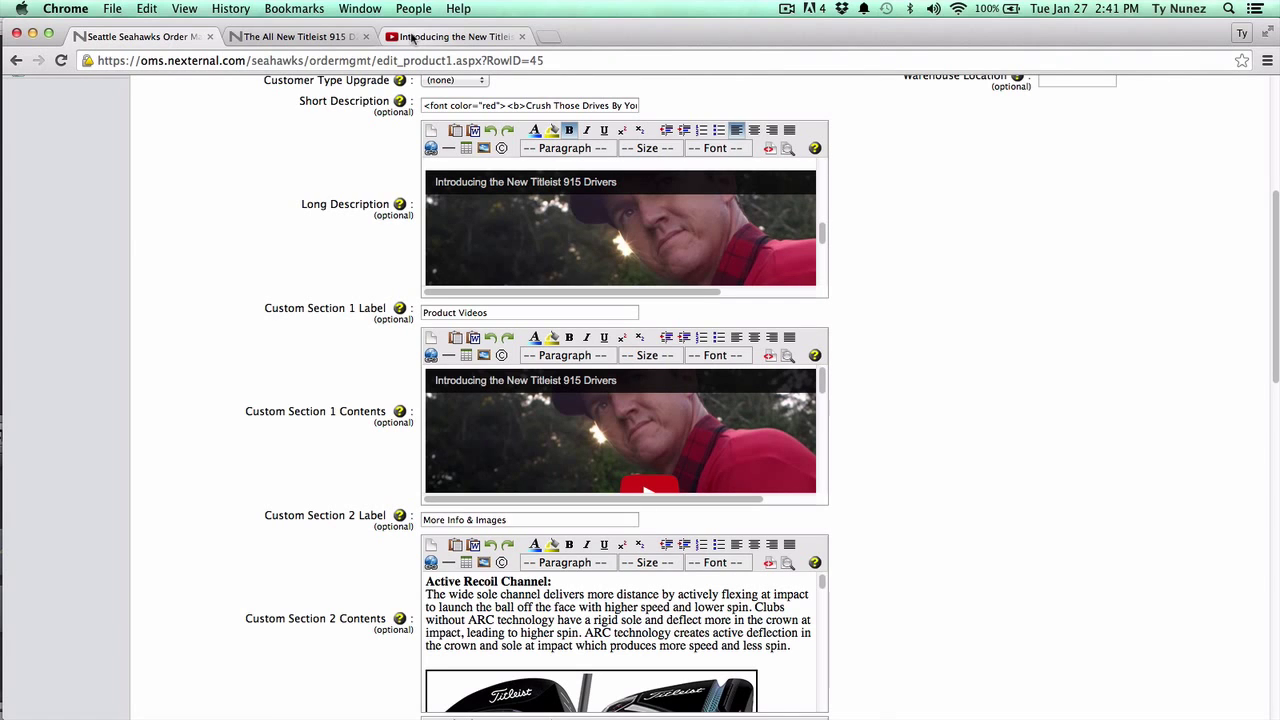
Switch to the YouTube page for "Introducing the New Titleist 915 Drivers" and copy the video's embed code.
{"action": "left_click", "coordinate": [411, 37]}
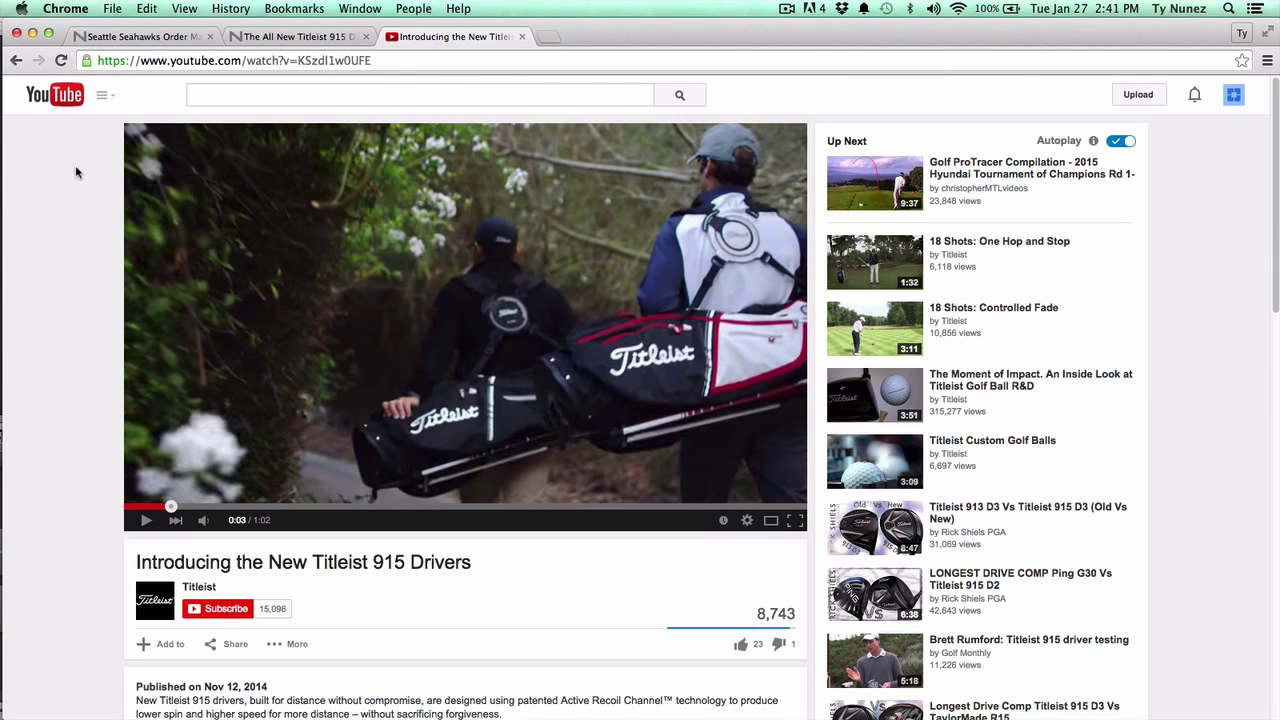
{"action": "scroll", "coordinate": [75, 165], "scroll_direction": "down", "scroll_amount": 5}
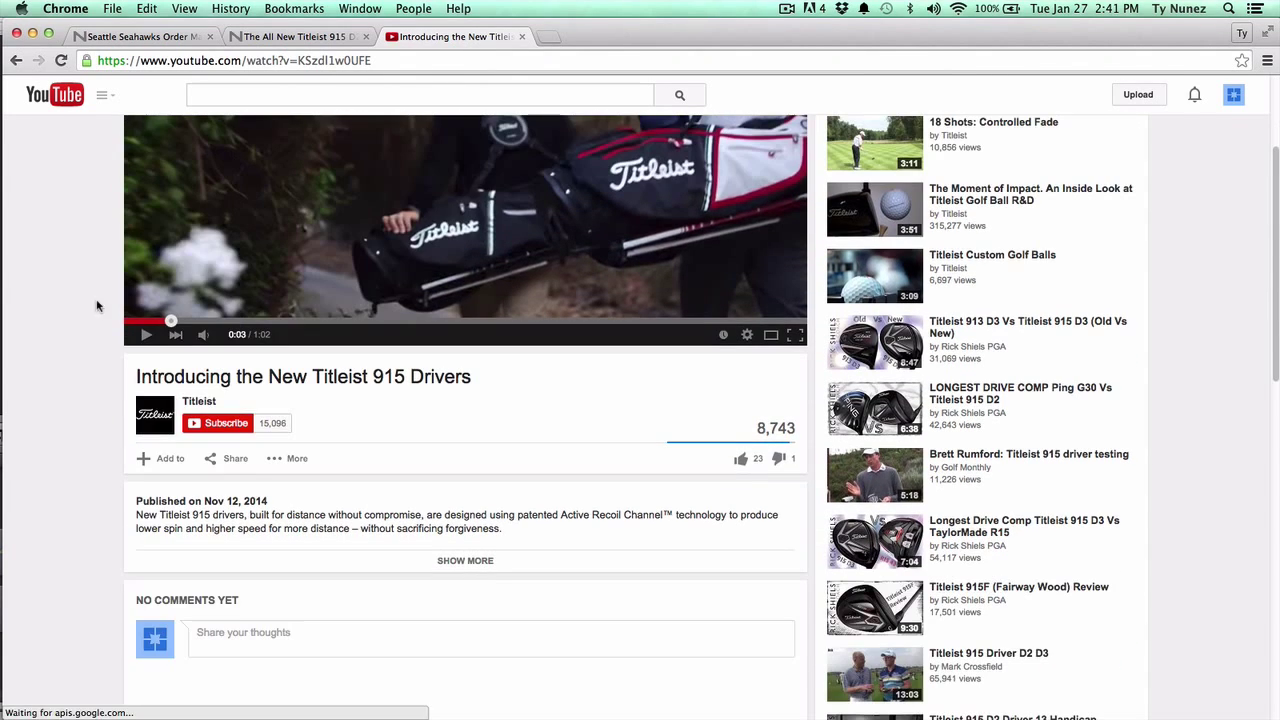
{"action": "left_click", "coordinate": [236, 459]}
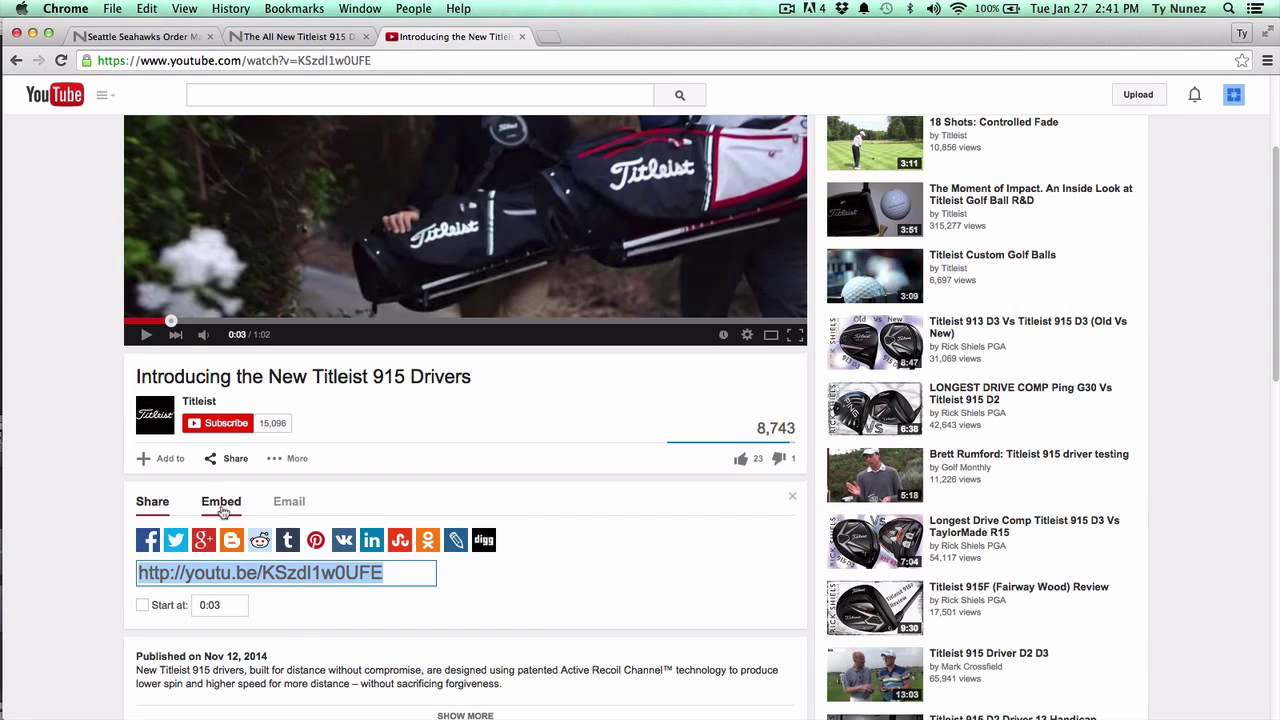
{"action": "left_click", "coordinate": [222, 505]}
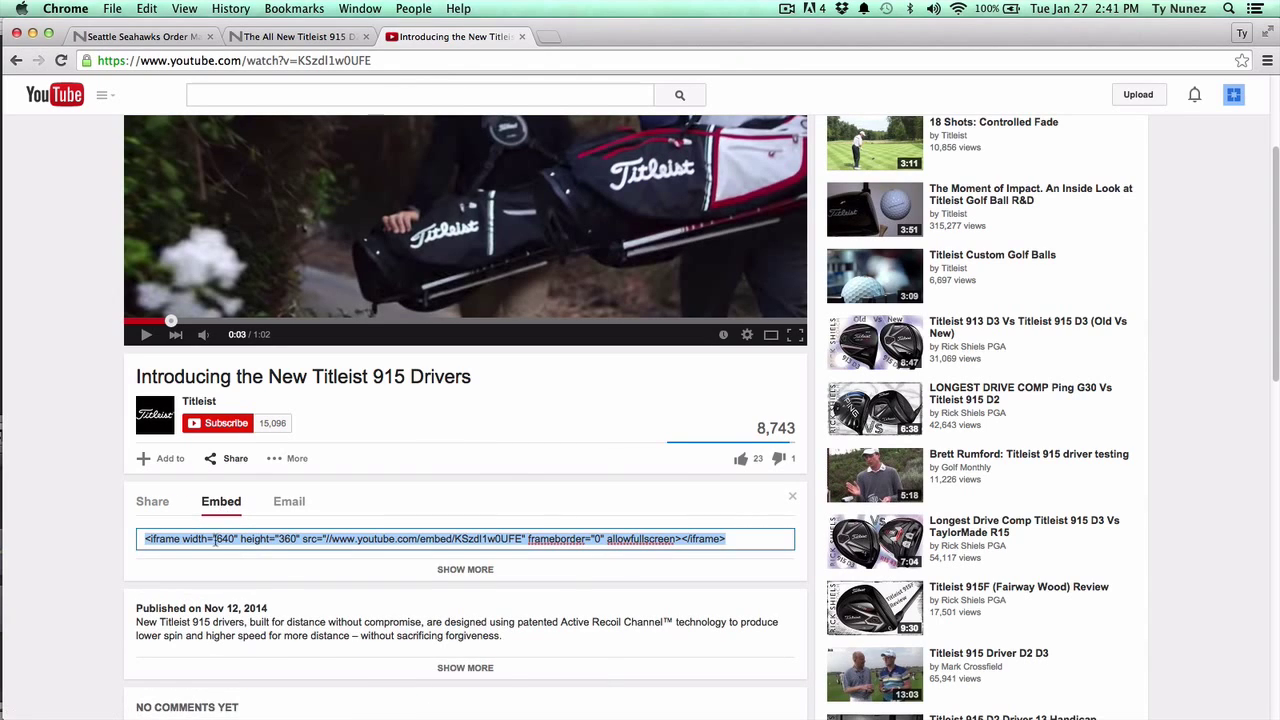
{"action": "right_click", "coordinate": [214, 540]}
{"action": "left_click", "coordinate": [258, 499]}
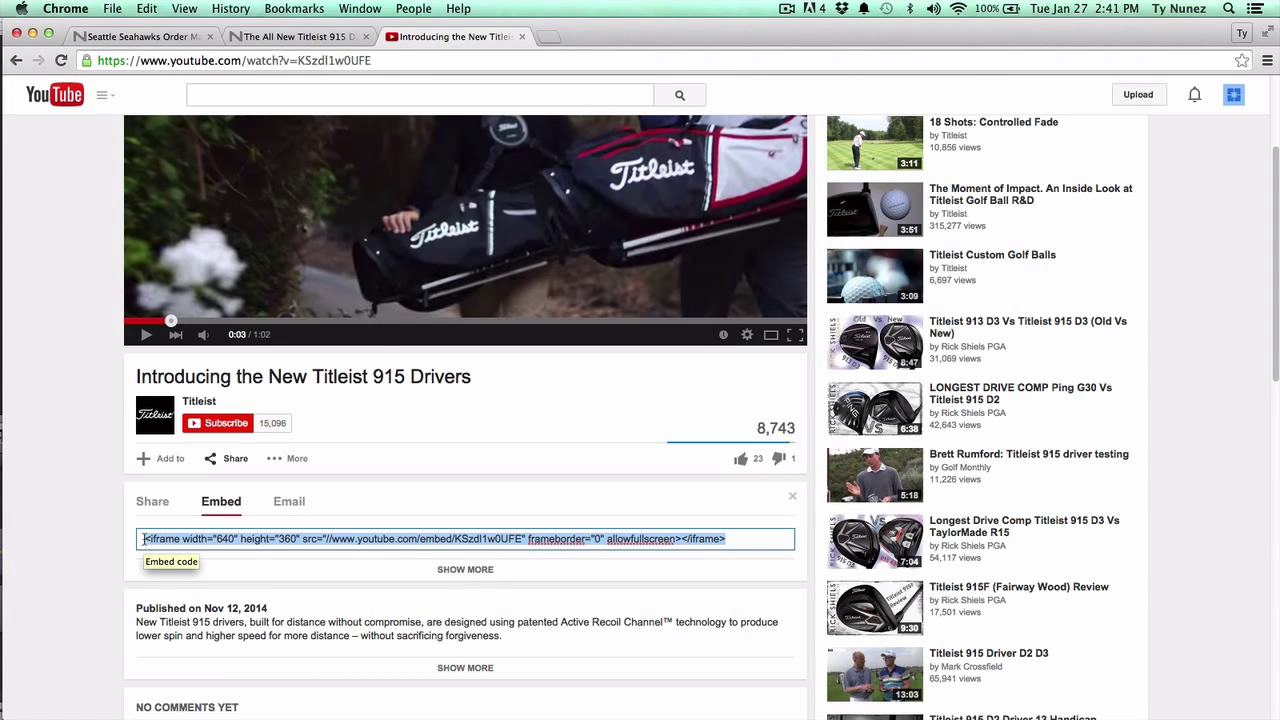
Back on the product edit page, paste the copied iframe embed code at the end of the Long Description's HTML source, after a blank line.
{"action": "left_click", "coordinate": [158, 40]}
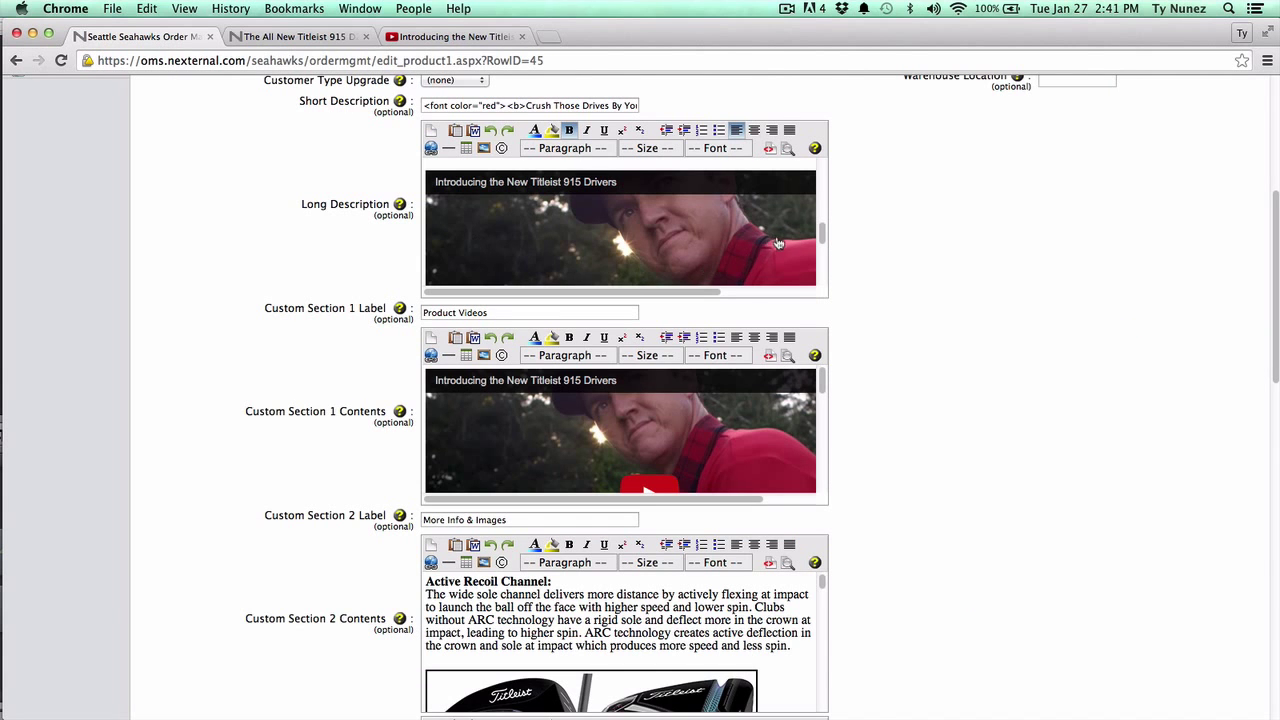
{"action": "left_click", "coordinate": [769, 149]}
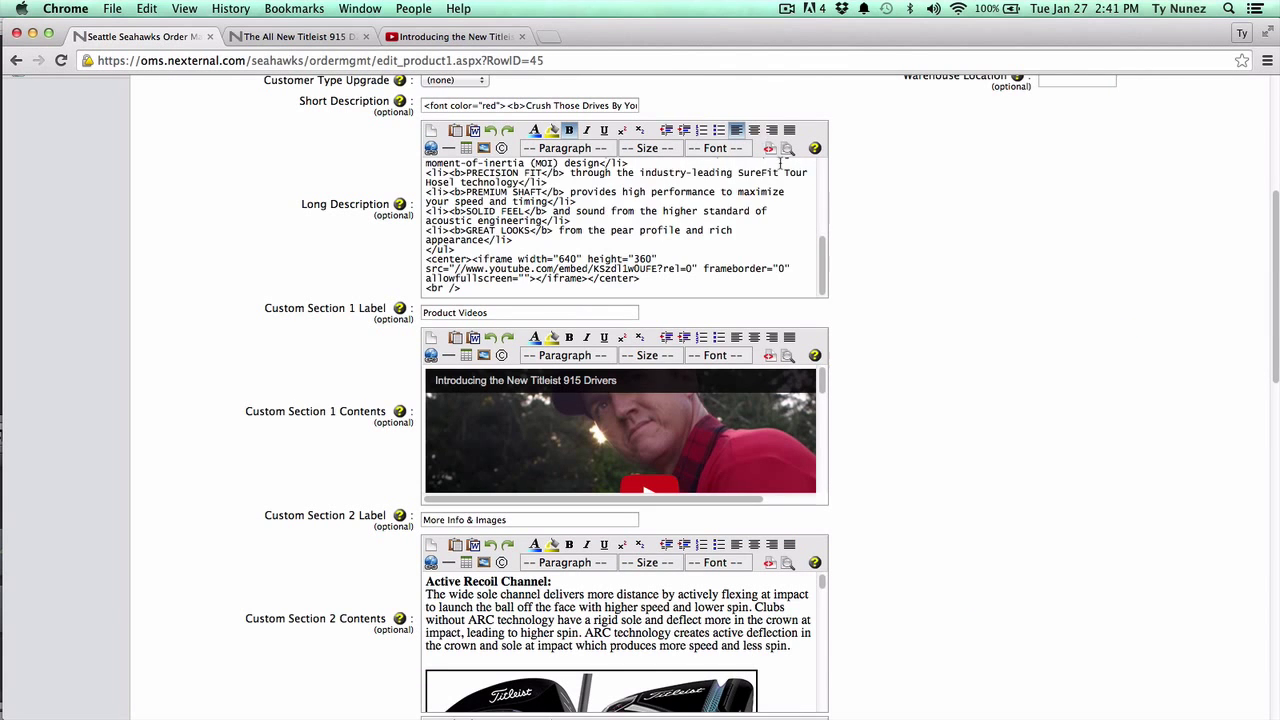
{"action": "left_click", "coordinate": [675, 290]}
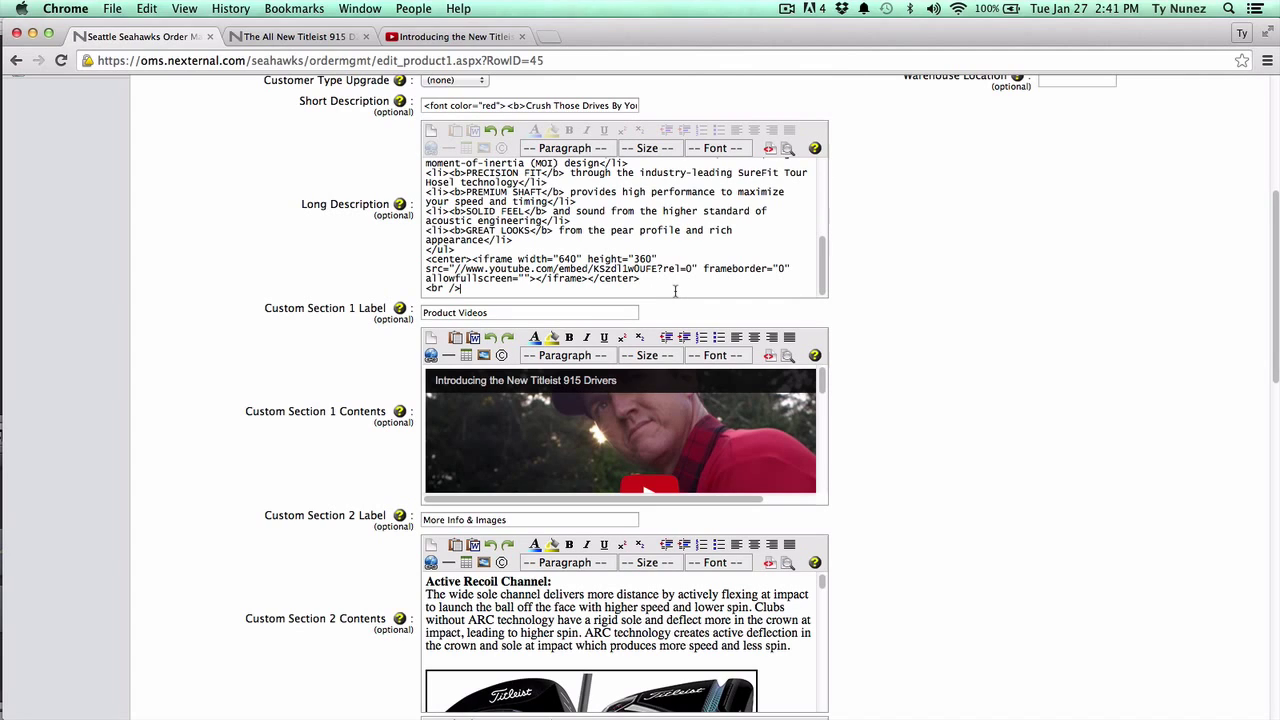
{"action": "key", "text": "Return"}
{"action": "key", "text": "Return"}
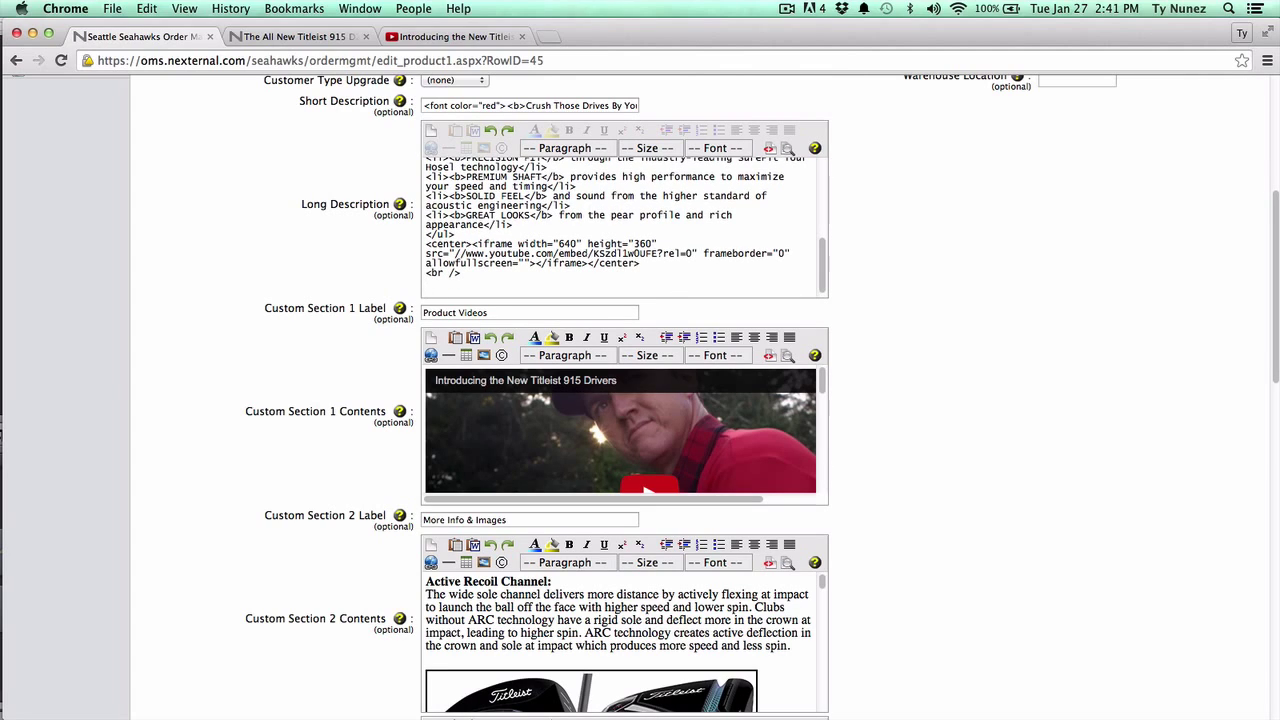
{"action": "key", "text": "super+v"}
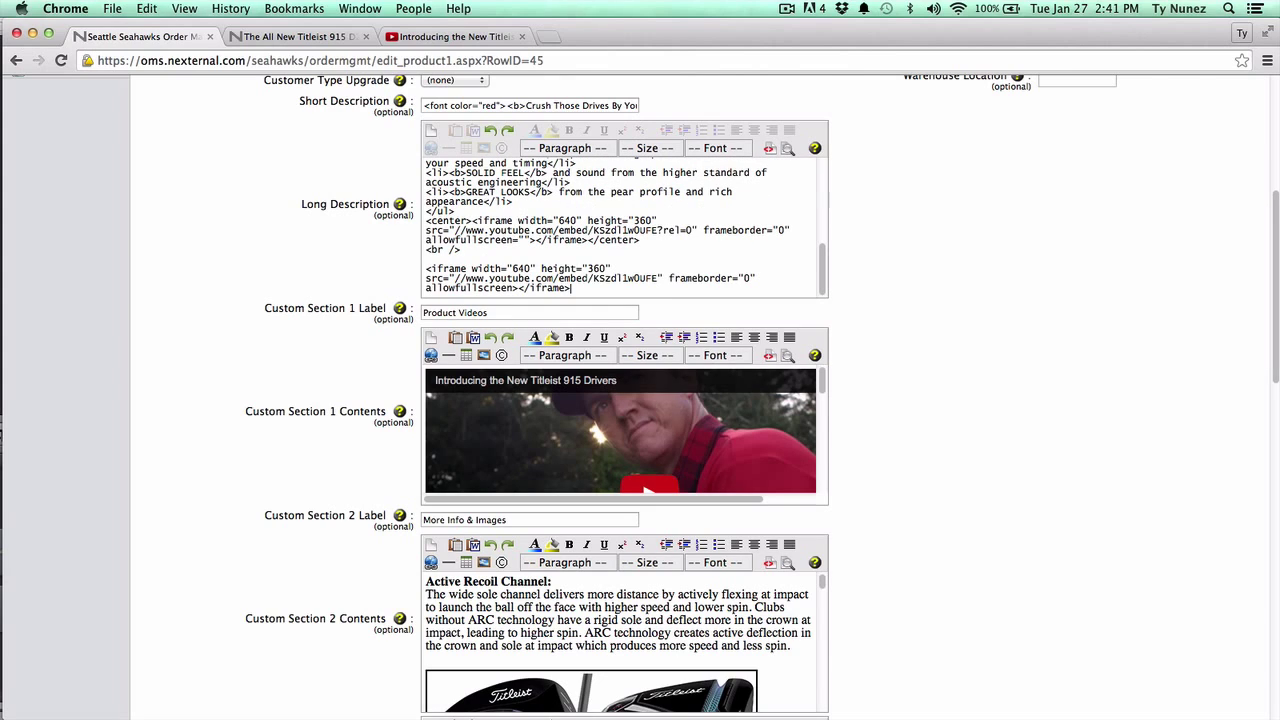
Switch the Long Description to its rendered view and look through both embedded Titleist 915 videos.
{"action": "left_click", "coordinate": [771, 152]}
{"action": "scroll", "coordinate": [820, 240], "scroll_direction": "down", "scroll_amount": 5}
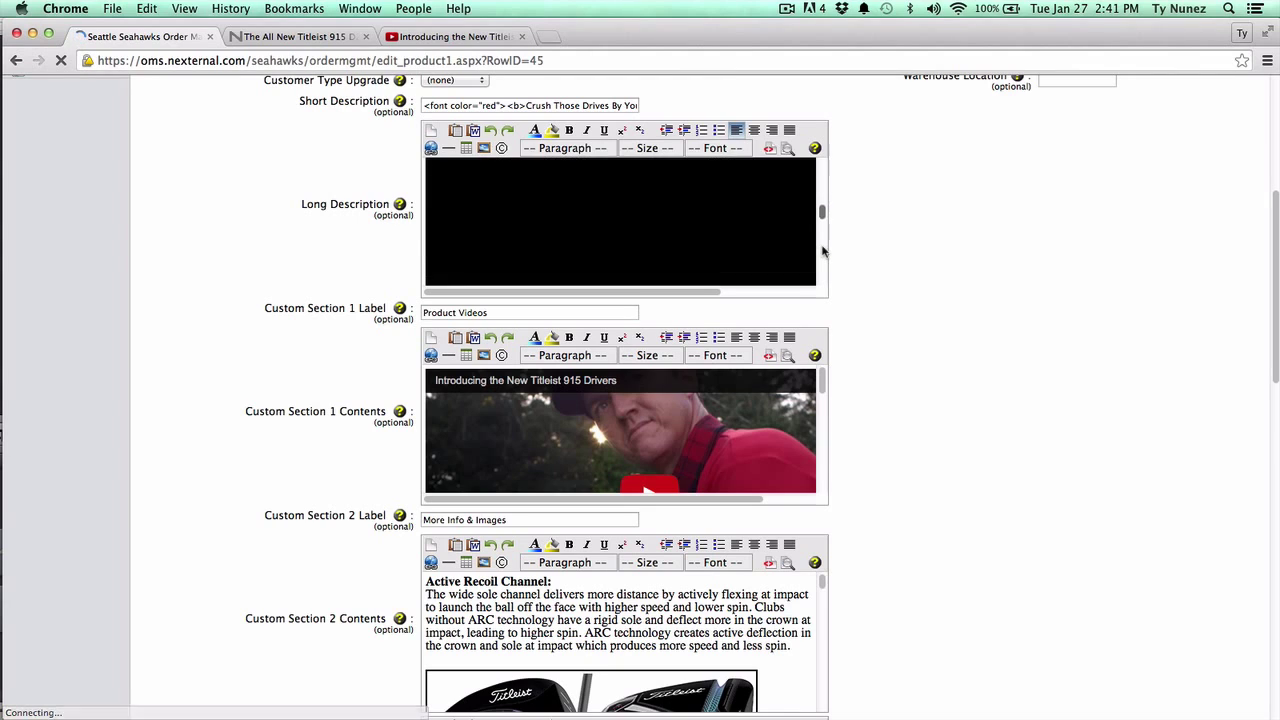
{"action": "scroll", "coordinate": [820, 252], "scroll_direction": "down", "scroll_amount": 2}
{"action": "scroll", "coordinate": [820, 255], "scroll_direction": "up", "scroll_amount": 3}
{"action": "scroll", "coordinate": [818, 258], "scroll_direction": "down", "scroll_amount": 3}
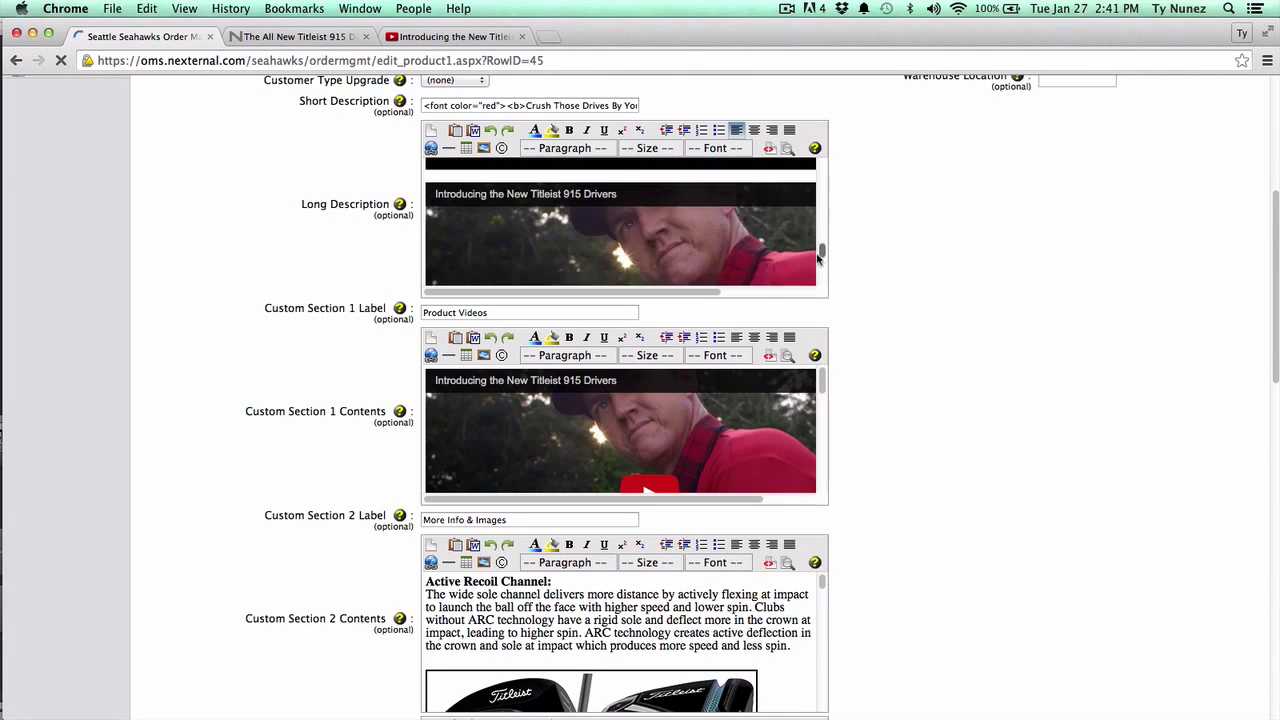
{"action": "scroll", "coordinate": [818, 258], "scroll_direction": "down", "scroll_amount": 2}
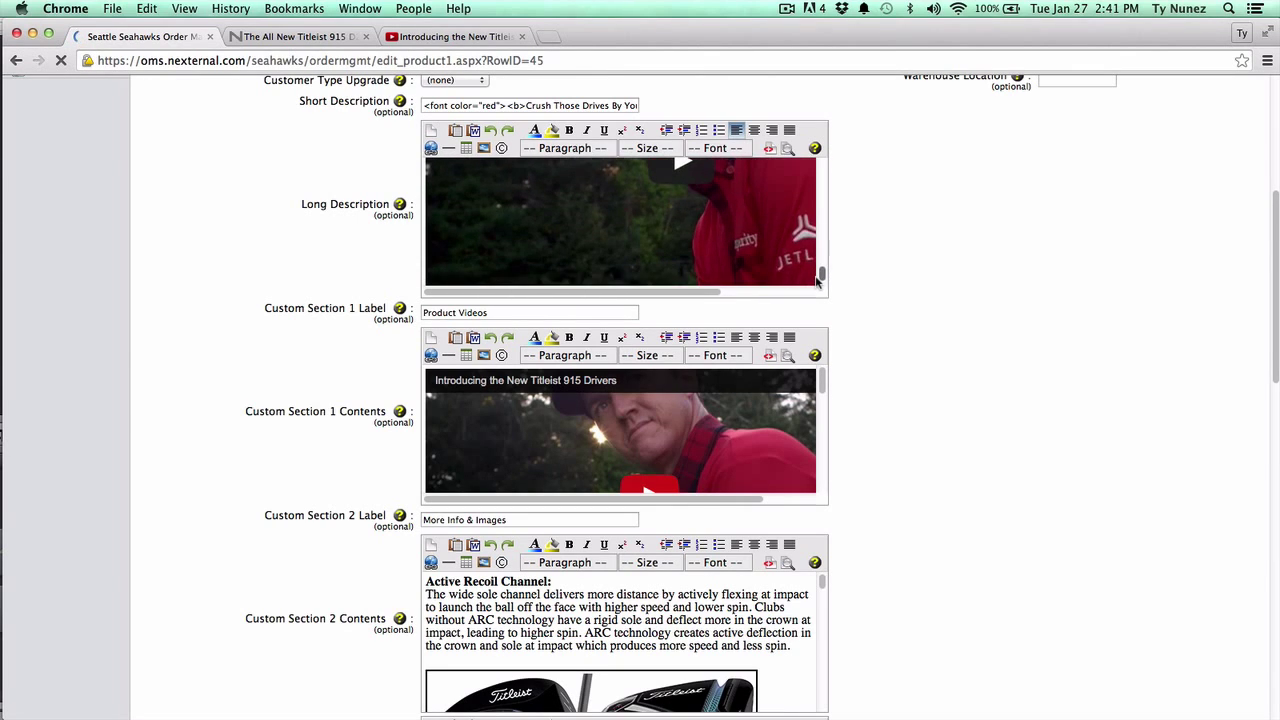
{"action": "scroll", "coordinate": [818, 282], "scroll_direction": "down", "scroll_amount": 1}
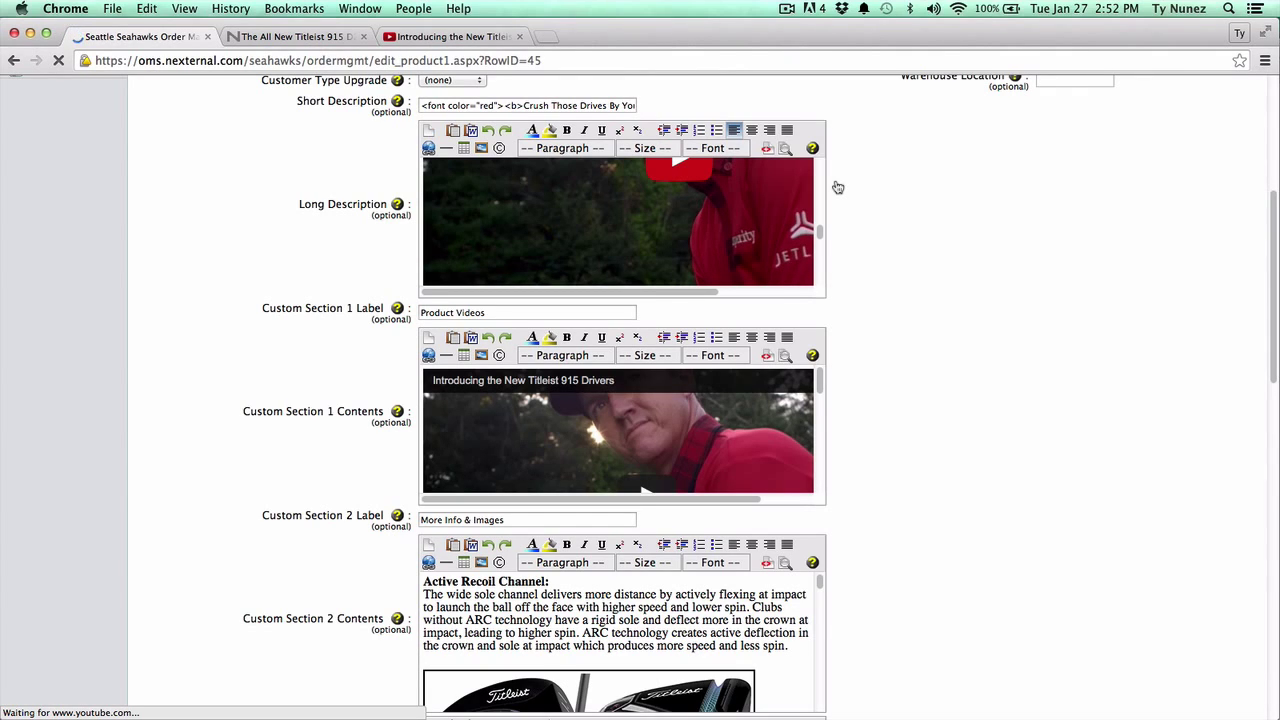
Return the Long Description to HTML source and highlight the first video's iframe code and its ?rel=0 parameter.
{"action": "left_click", "coordinate": [766, 149]}
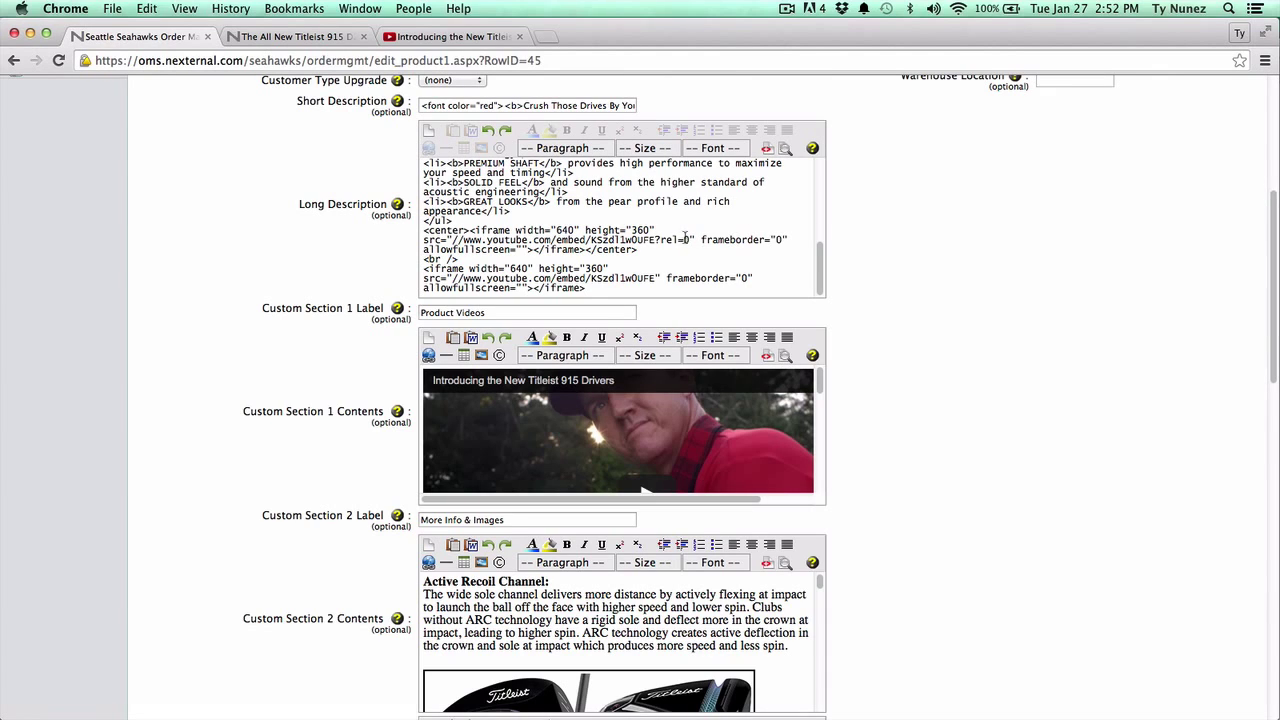
{"action": "left_click_drag", "start_coordinate": [690, 240], "coordinate": [655, 240]}
{"action": "left_click", "coordinate": [474, 231]}
{"action": "left_click_drag", "start_coordinate": [474, 231], "coordinate": [586, 250]}
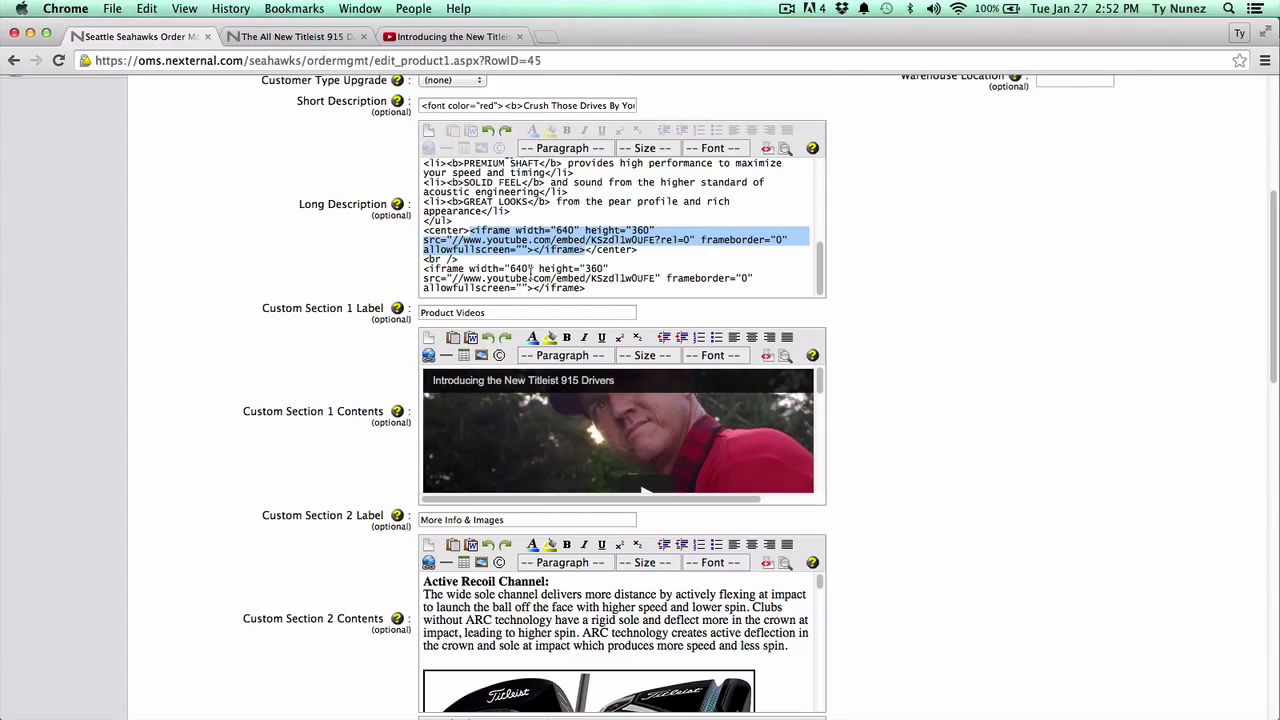
{"action": "left_click_drag", "start_coordinate": [692, 240], "coordinate": [655, 240]}
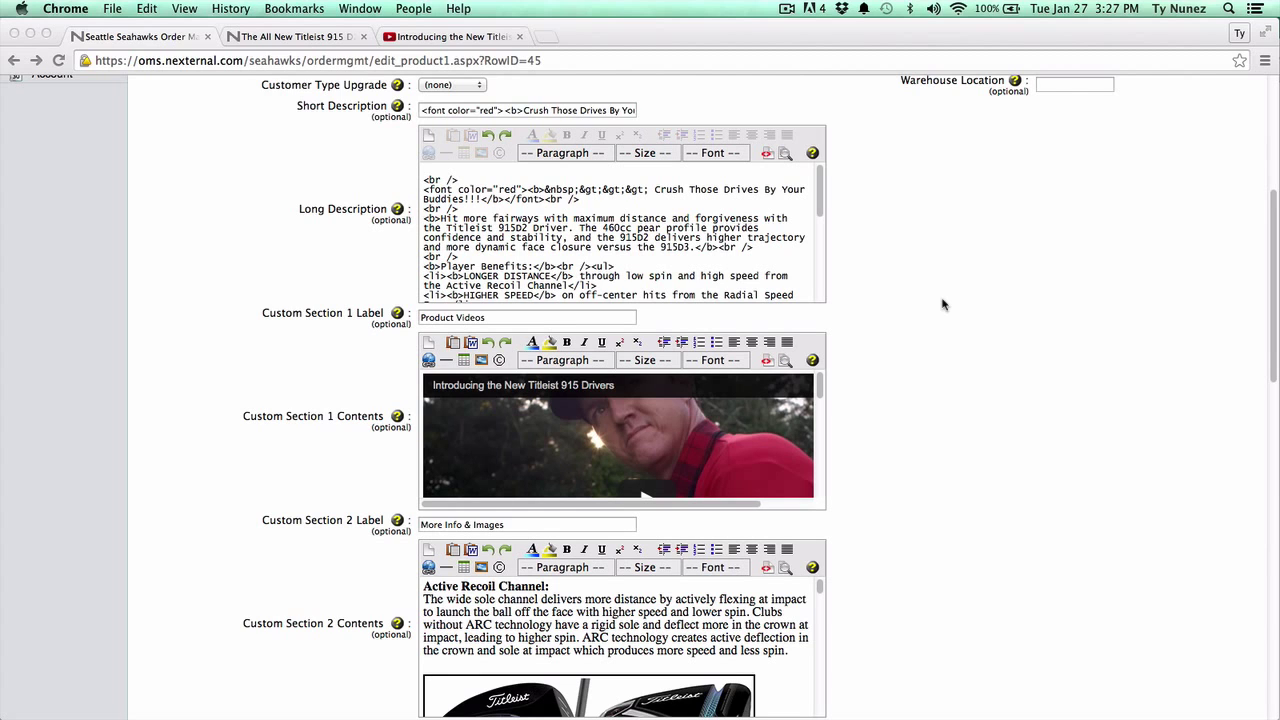
Go to the Images and Audio section and point out the Main Image option for using a gallery with 5 images.
{"action": "scroll", "coordinate": [940, 306], "scroll_direction": "down", "scroll_amount": 3}
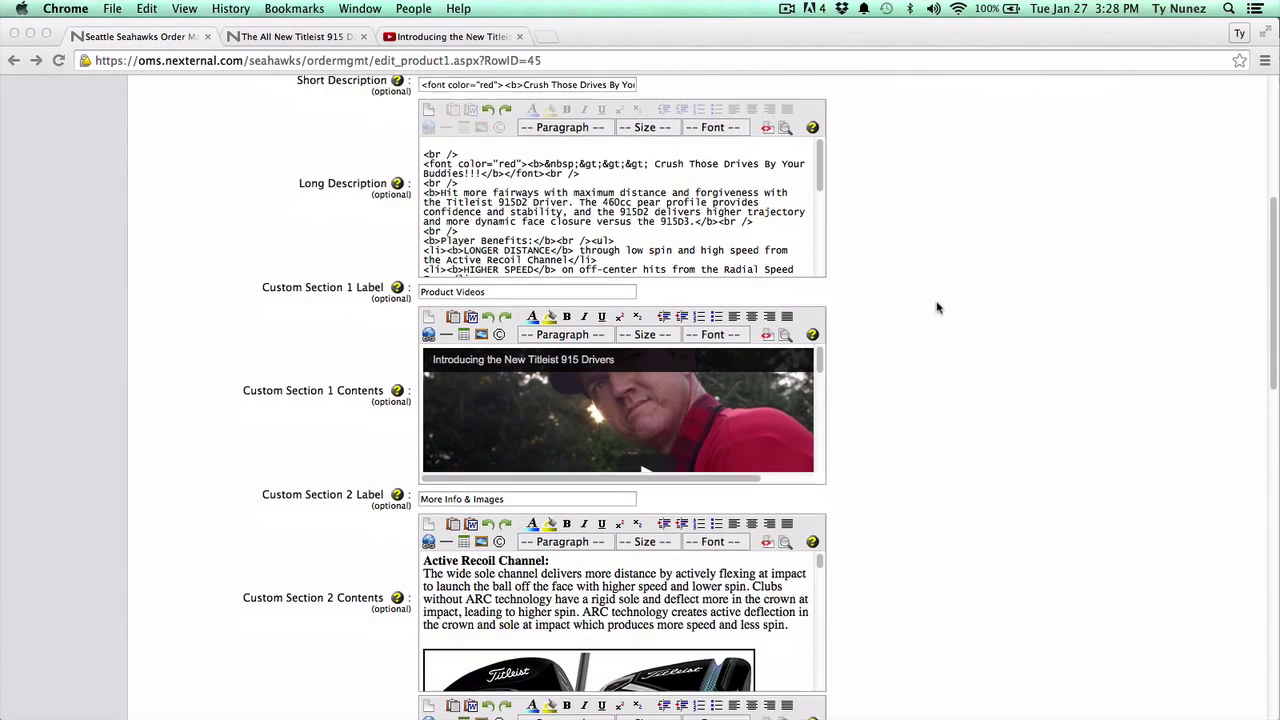
{"action": "scroll", "coordinate": [938, 308], "scroll_direction": "down", "scroll_amount": 9}
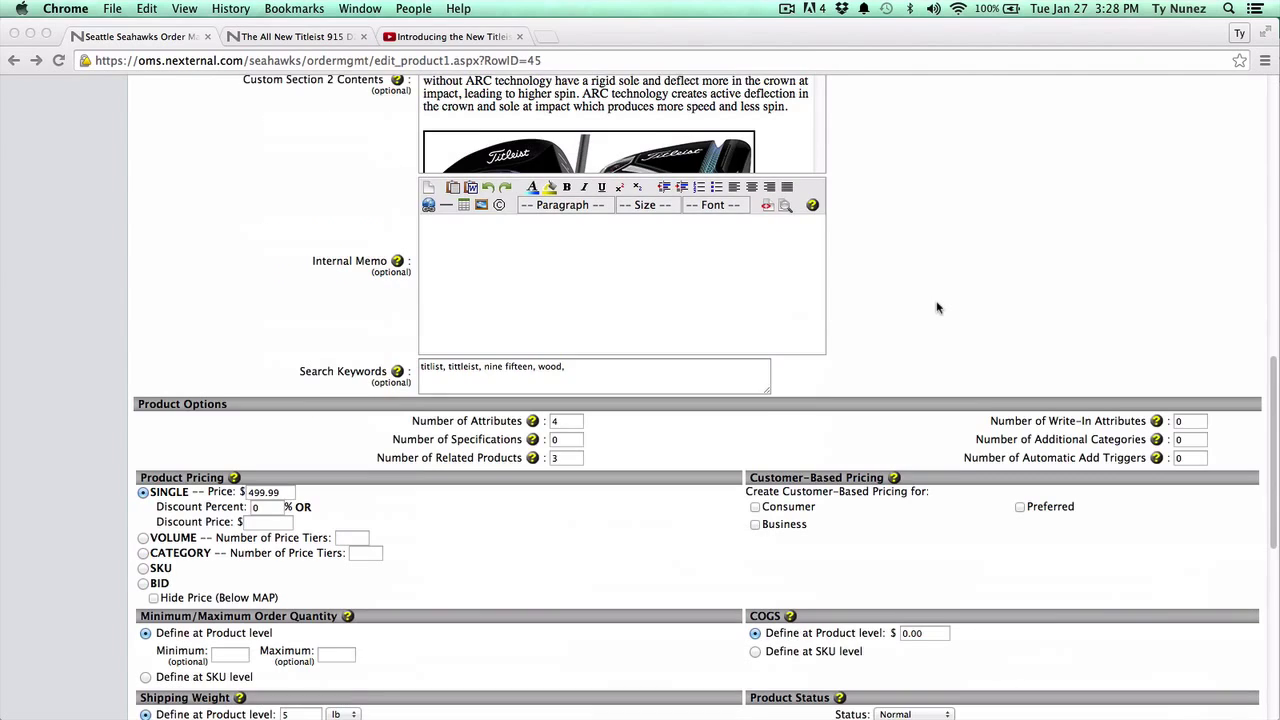
{"action": "scroll", "coordinate": [600, 420], "scroll_direction": "down", "scroll_amount": 3}
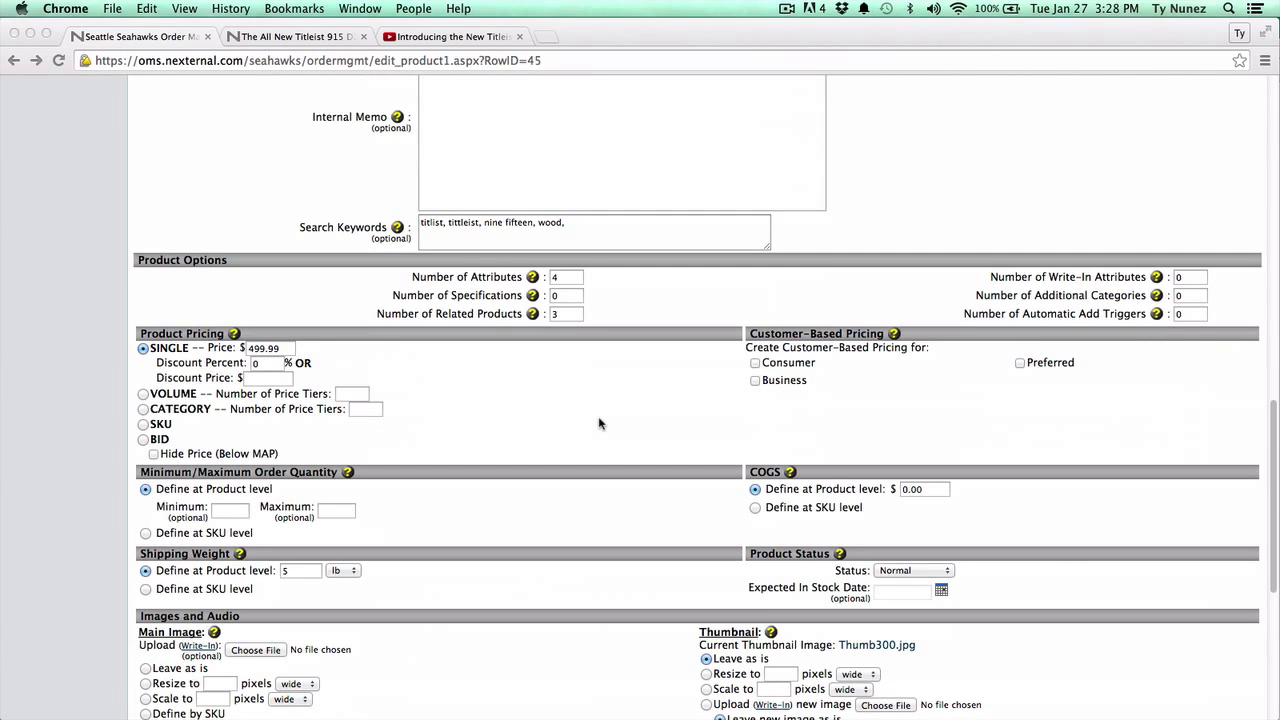
{"action": "scroll", "coordinate": [600, 424], "scroll_direction": "down", "scroll_amount": 5}
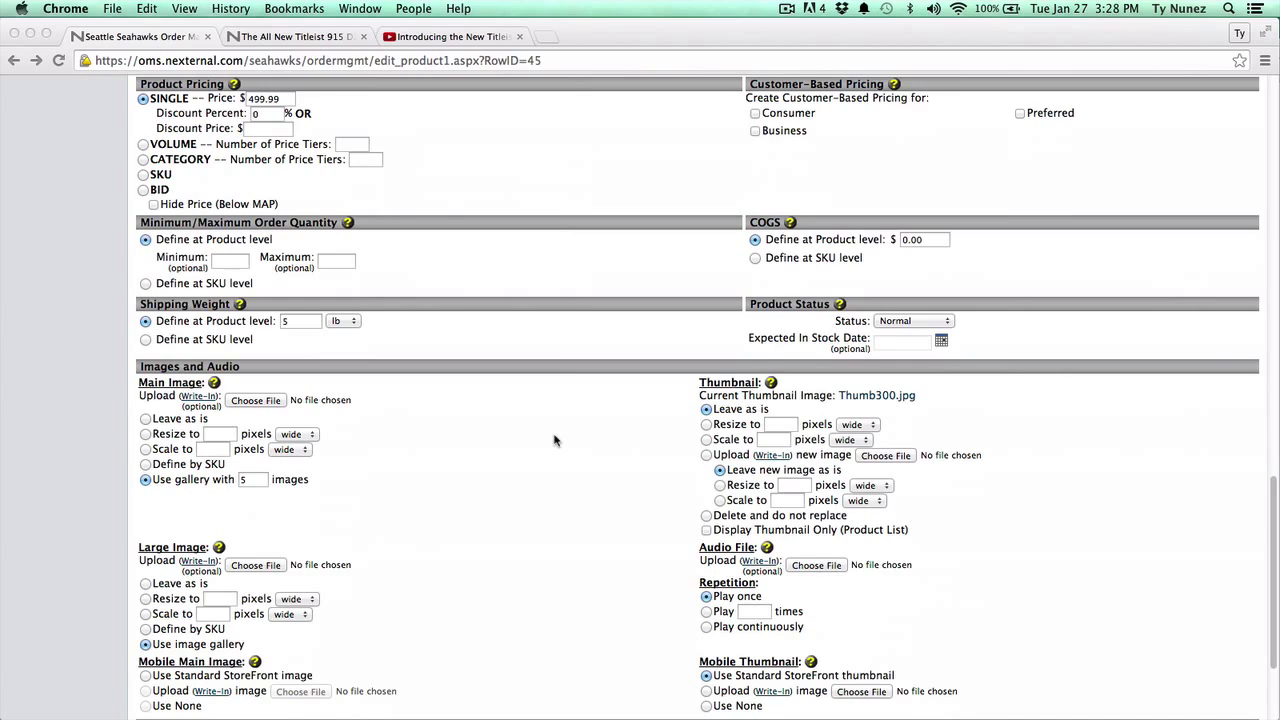
{"action": "scroll", "coordinate": [553, 457], "scroll_direction": "down", "scroll_amount": 1}
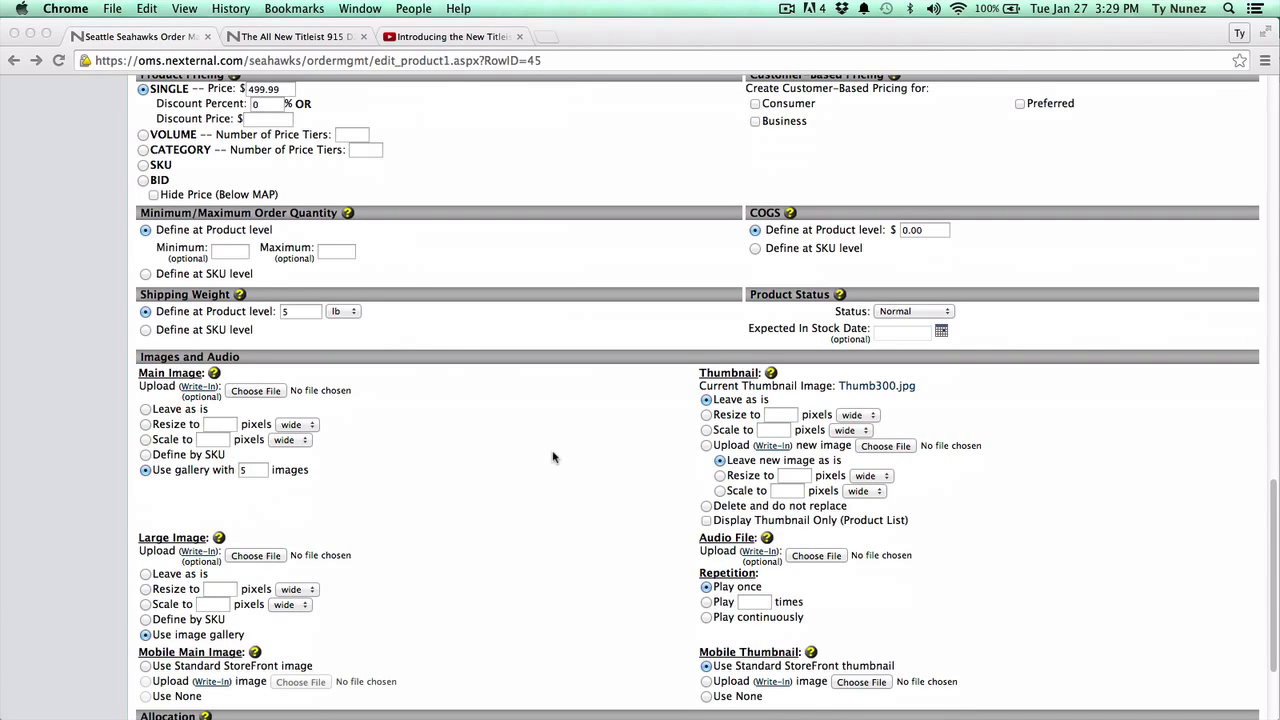
{"action": "scroll", "coordinate": [440, 412], "scroll_direction": "down", "scroll_amount": 2}
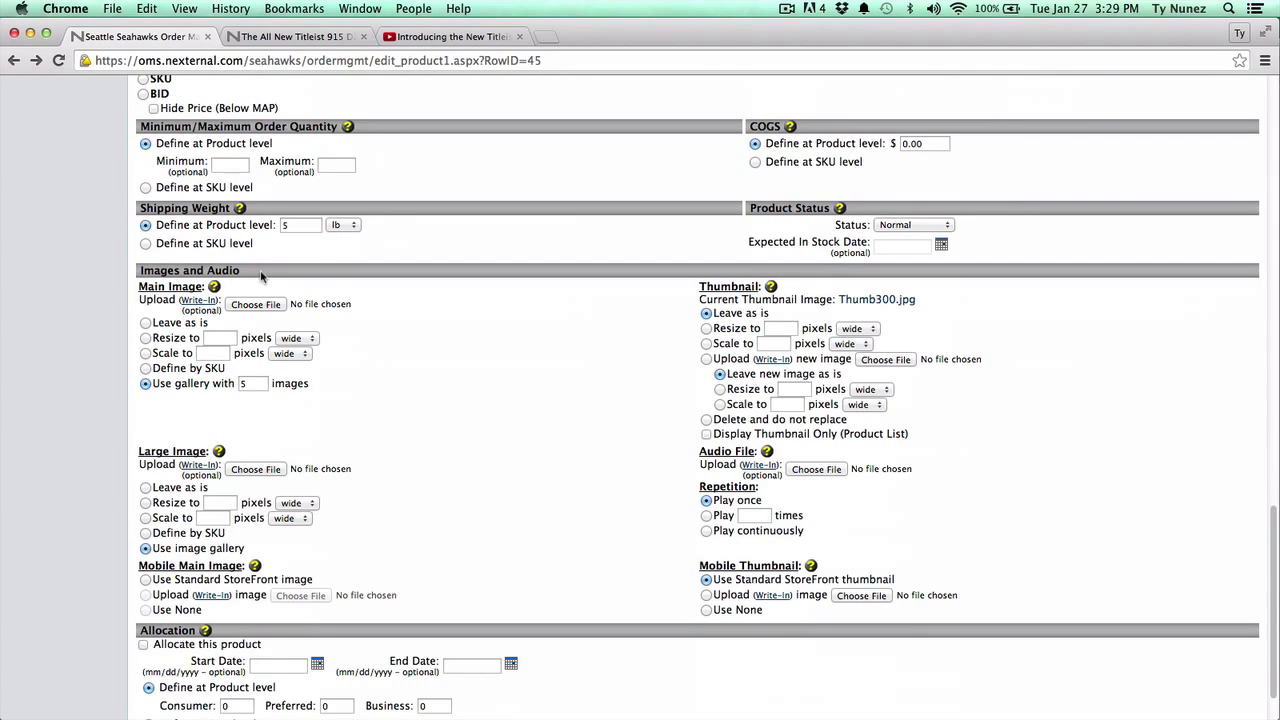
{"action": "left_click", "coordinate": [236, 391]}
{"action": "left_click", "coordinate": [163, 386]}
{"action": "left_click", "coordinate": [251, 383]}
Check the gallery thumbnails on the Titleist 915 Driver storefront page, and return to the gallery image count on the product edit page.
{"action": "left_click", "coordinate": [310, 37]}
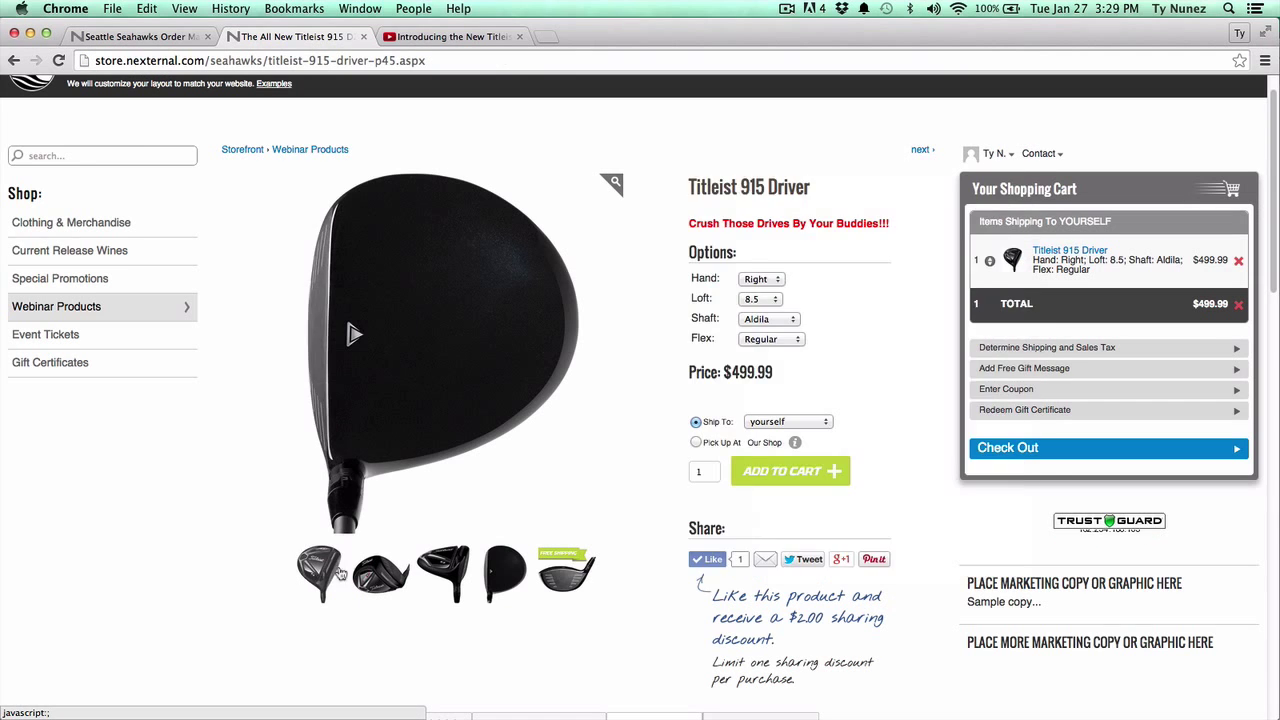
{"action": "left_click", "coordinate": [140, 38]}
{"action": "left_click", "coordinate": [253, 383]}
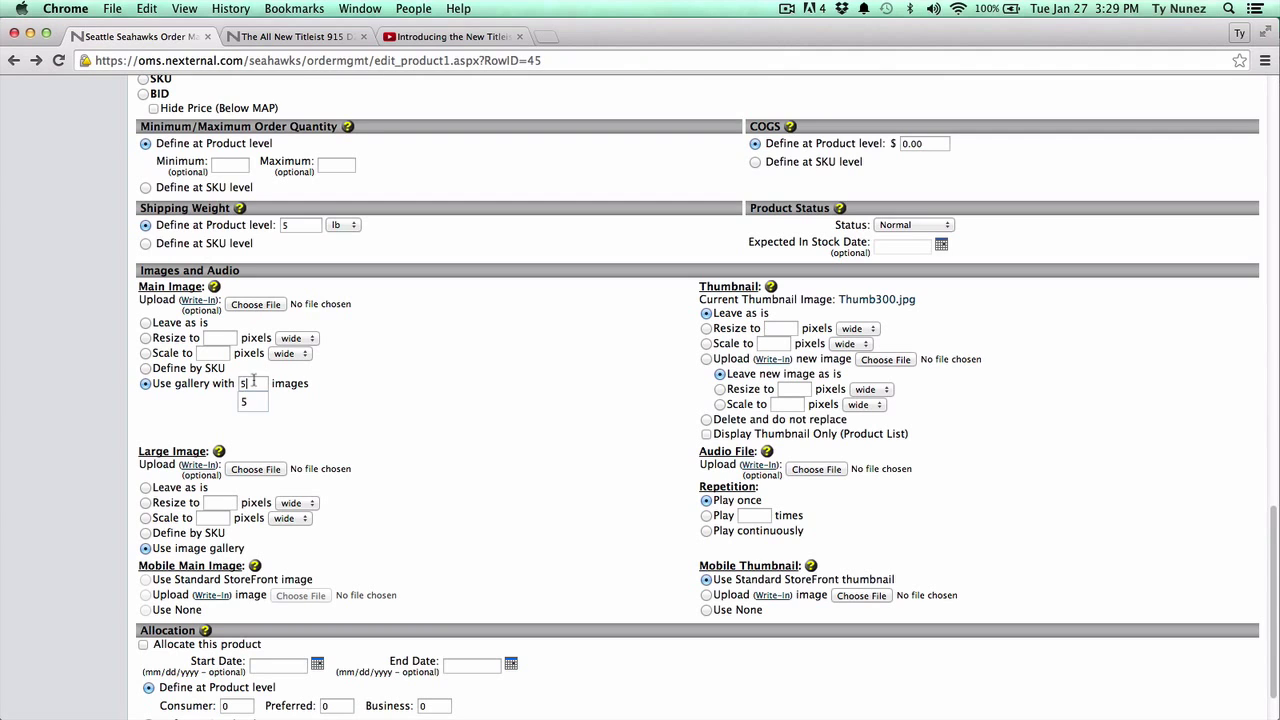
{"action": "left_click", "coordinate": [426, 444]}
Continue to page 2 of the Titleist 915 Driver edit form and go to the Gallery Images section.
{"action": "scroll", "coordinate": [530, 575], "scroll_direction": "down", "scroll_amount": 2}
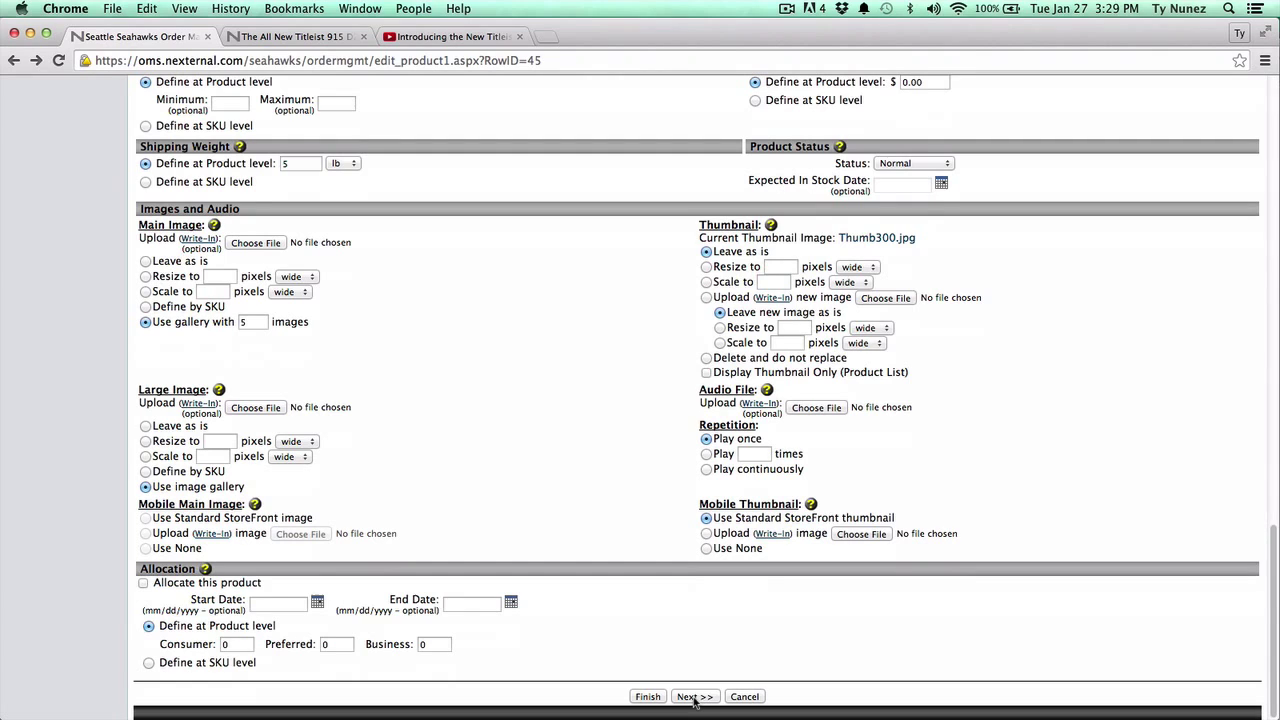
{"action": "left_click", "coordinate": [695, 697]}
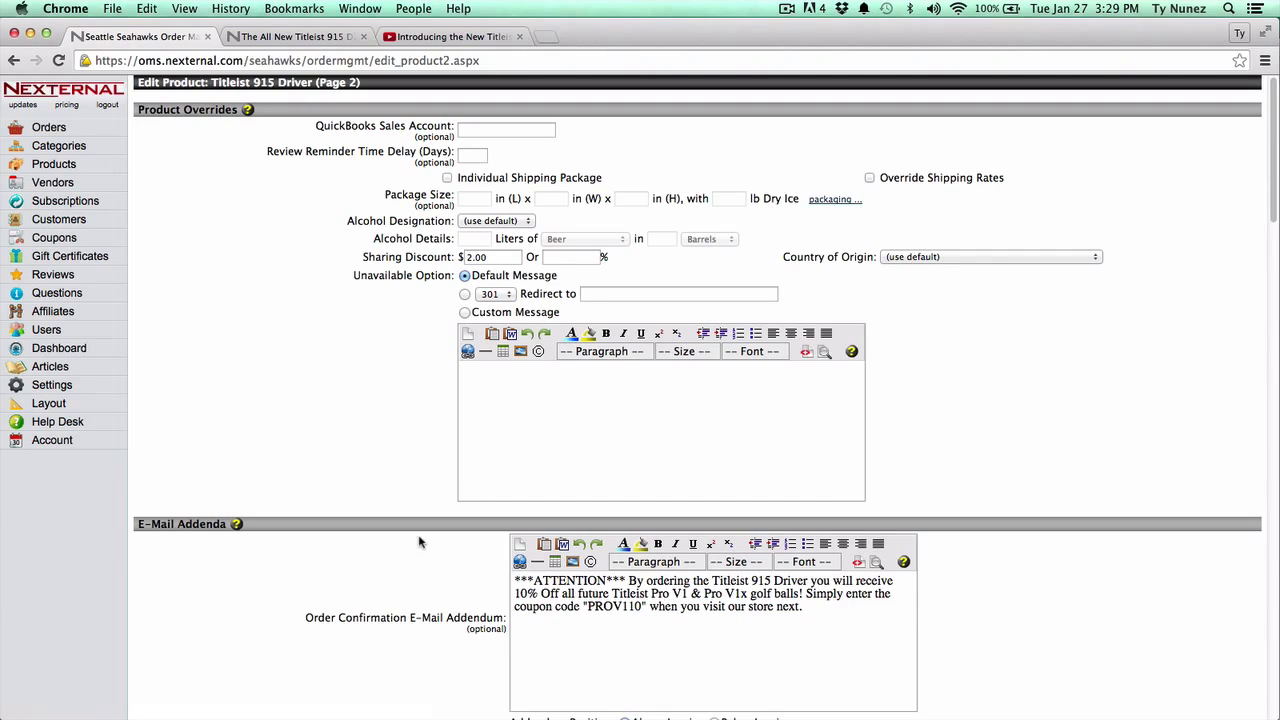
{"action": "scroll", "coordinate": [697, 547], "scroll_direction": "down", "scroll_amount": 20}
{"action": "scroll", "coordinate": [697, 547], "scroll_direction": "down", "scroll_amount": 5}
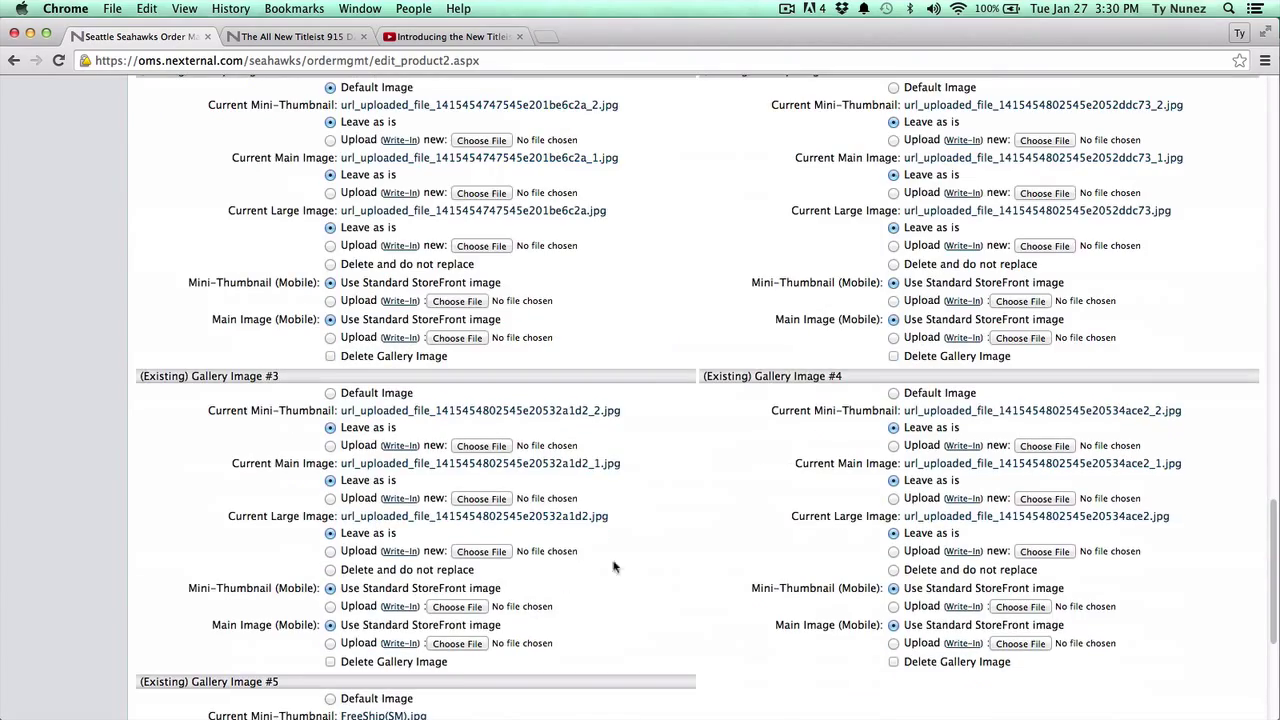
{"action": "scroll", "coordinate": [709, 560], "scroll_direction": "up", "scroll_amount": 3}
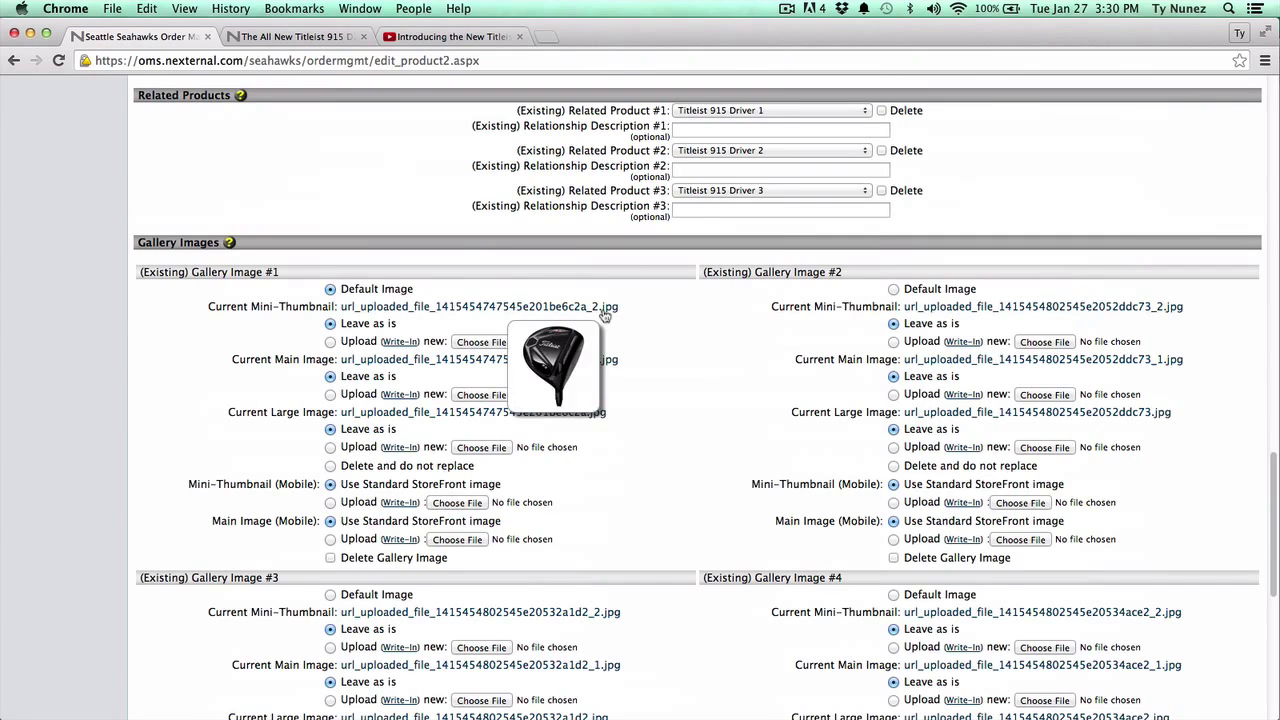
Preview Gallery Image #1's mini-thumbnail, main and large images, comparing them with the product images on the storefront page.
{"action": "mouse_move", "coordinate": [595, 362]}
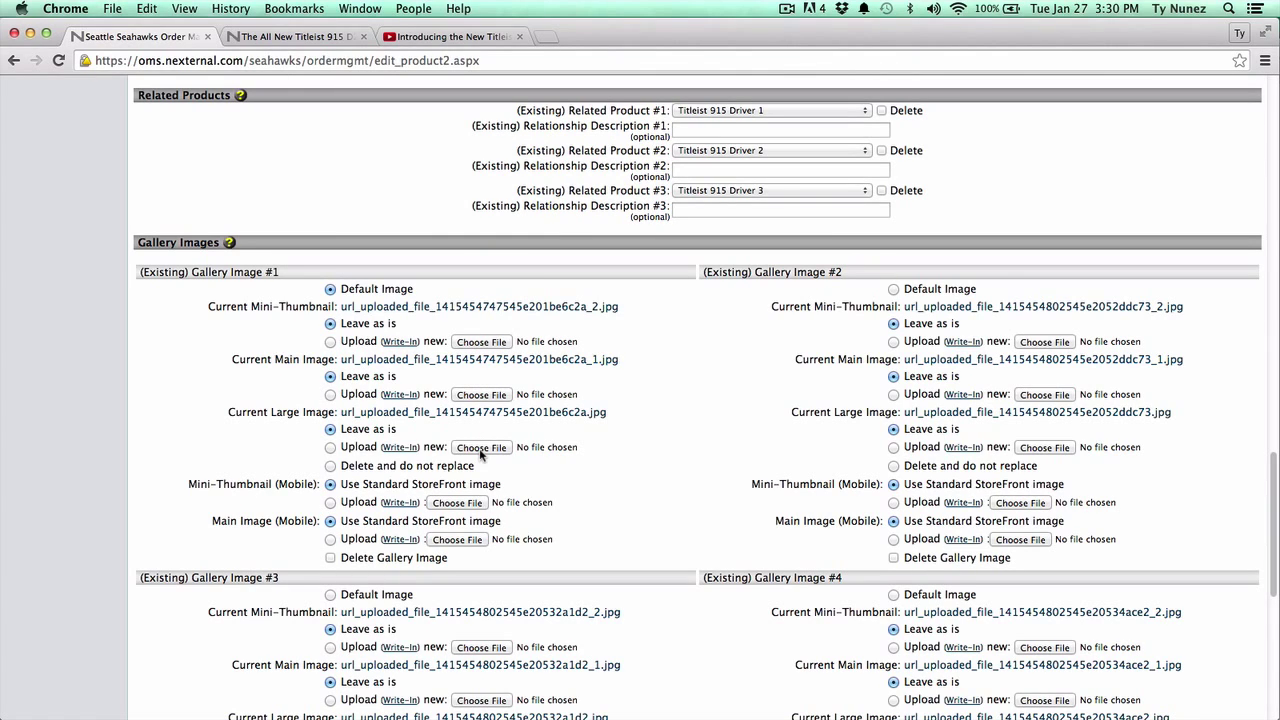
{"action": "scroll", "coordinate": [690, 470], "scroll_direction": "up", "scroll_amount": 3}
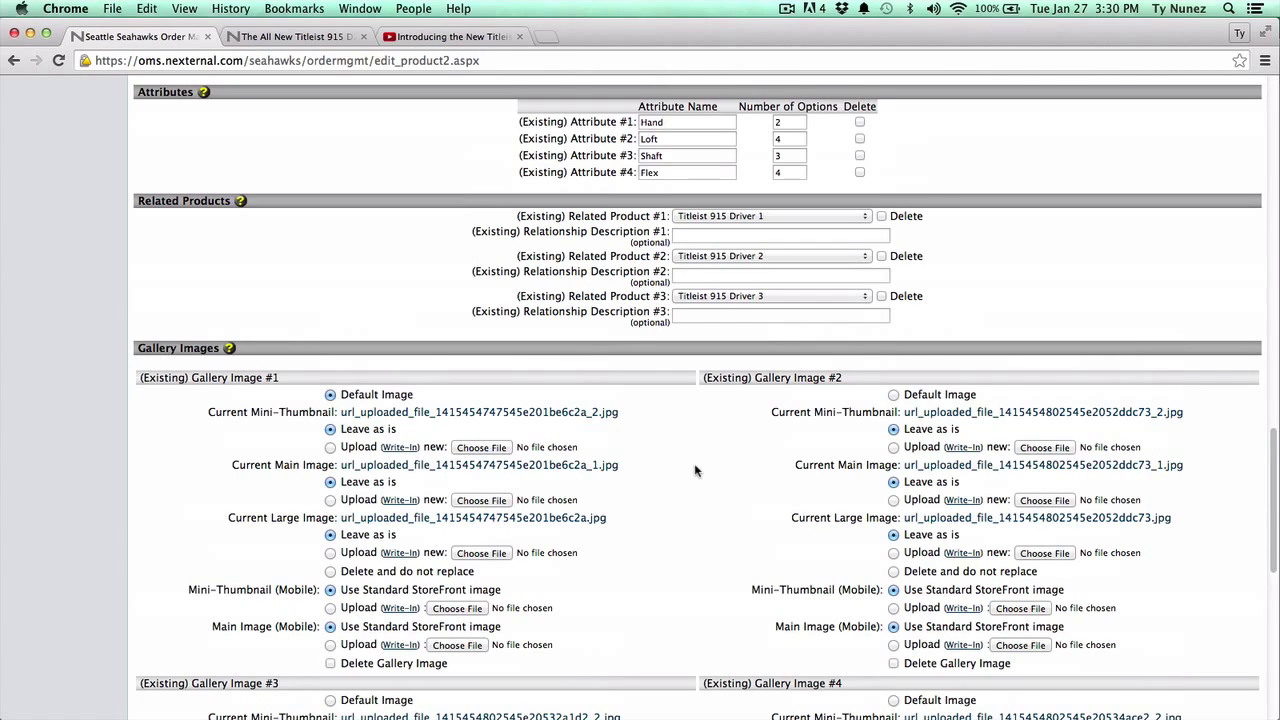
{"action": "mouse_move", "coordinate": [604, 418]}
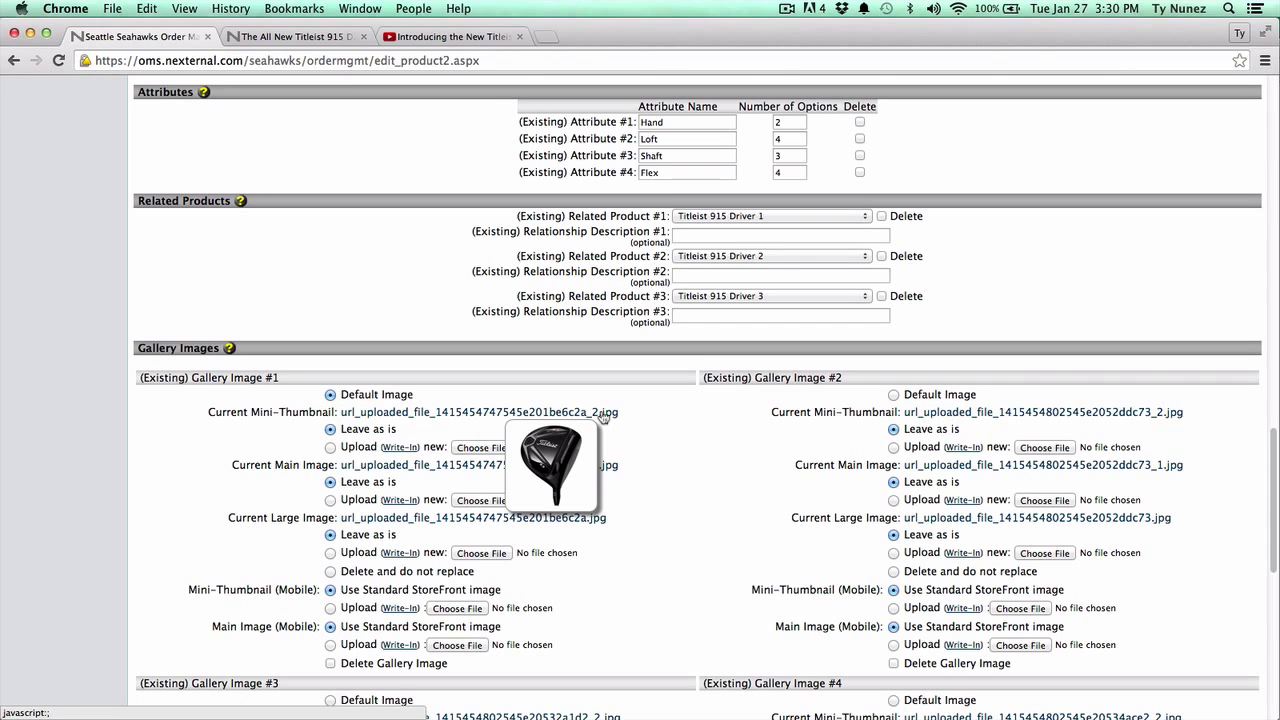
{"action": "left_click", "coordinate": [290, 36]}
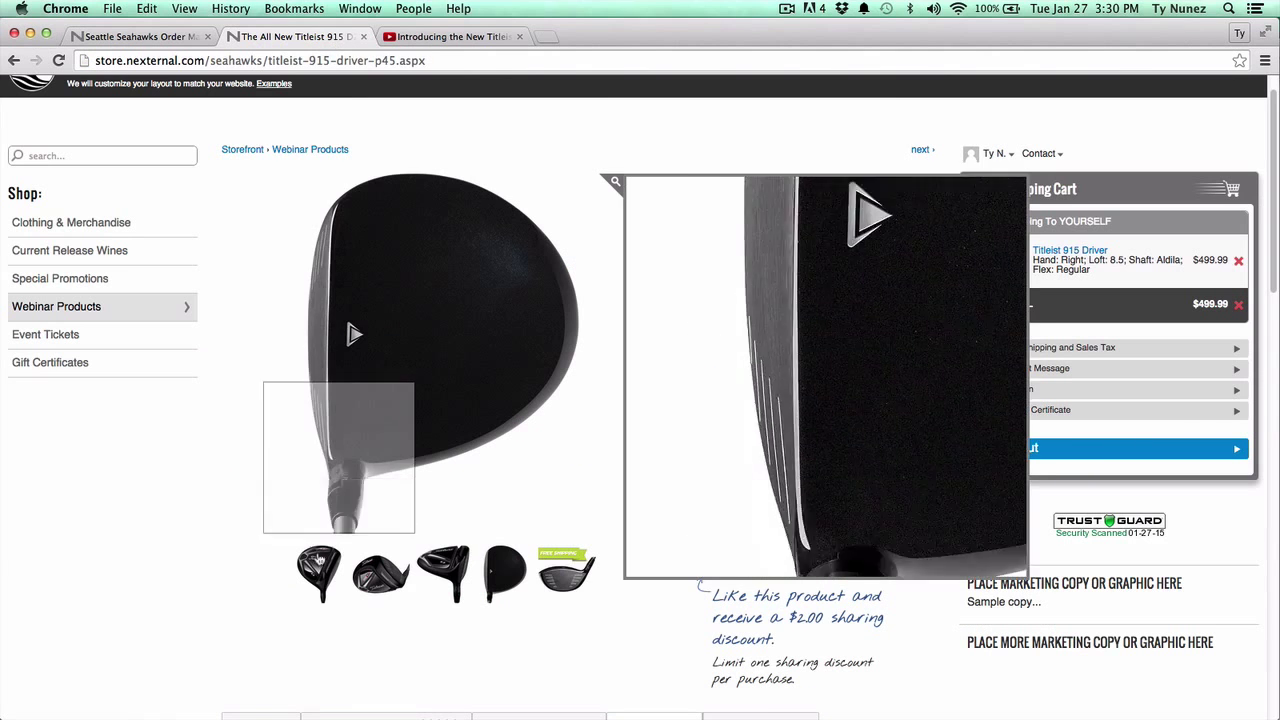
{"action": "left_click", "coordinate": [148, 38]}
{"action": "mouse_move", "coordinate": [536, 472]}
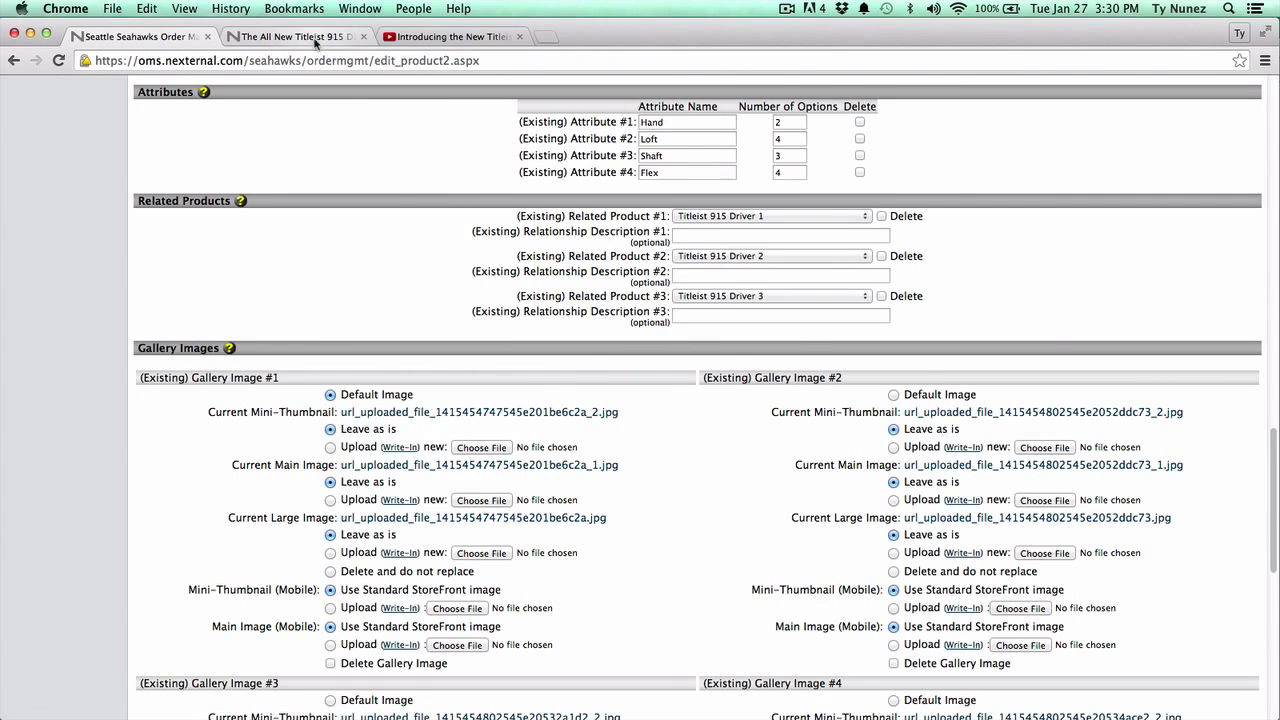
{"action": "left_click", "coordinate": [295, 36]}
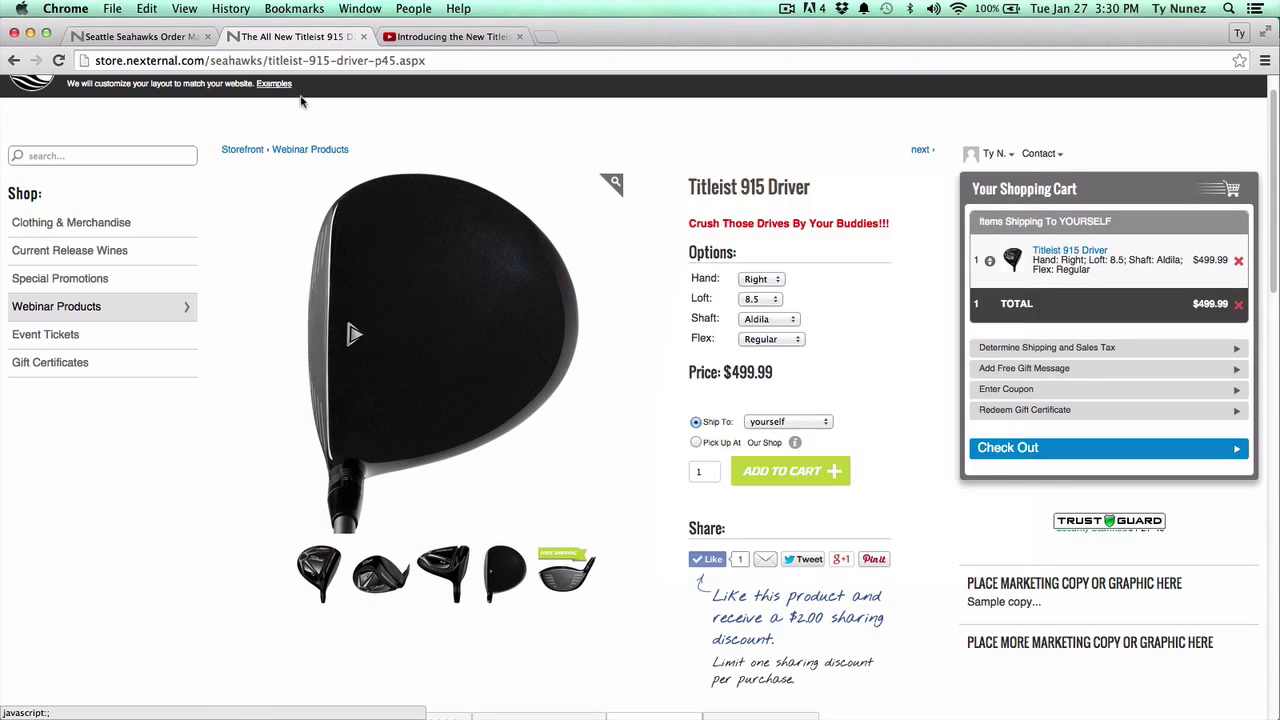
{"action": "left_click", "coordinate": [155, 35]}
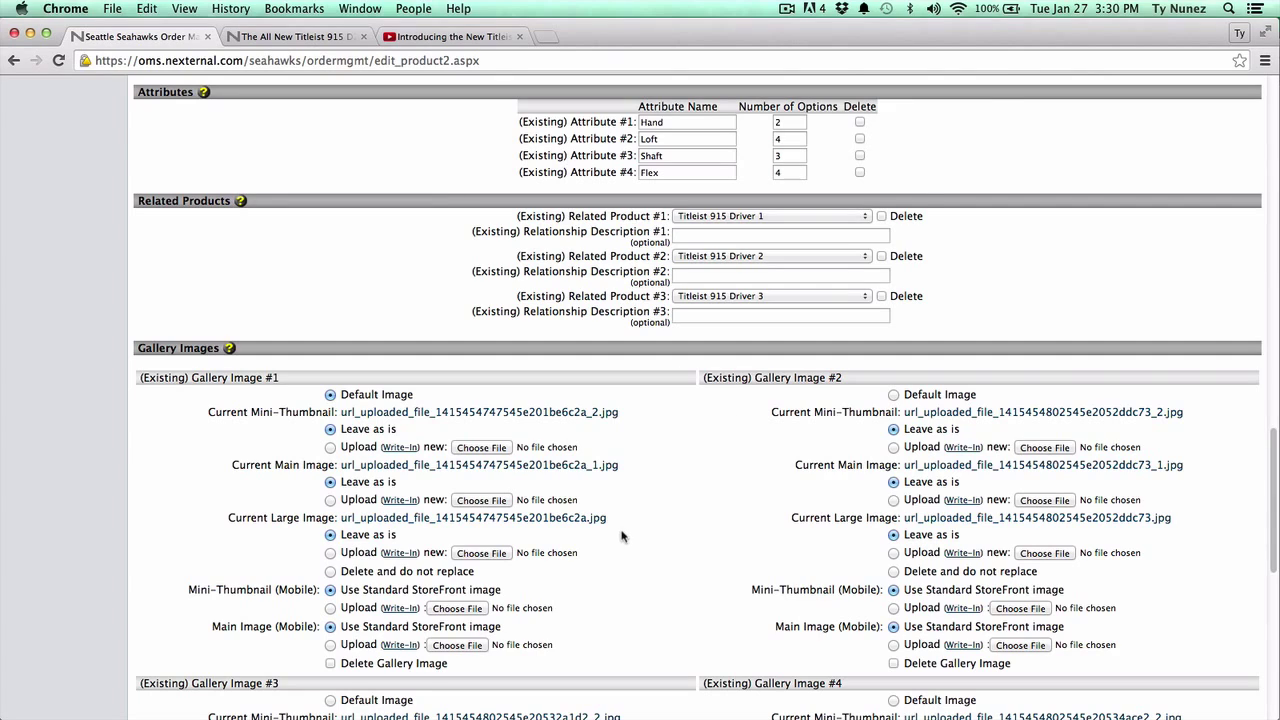
{"action": "mouse_move", "coordinate": [592, 521]}
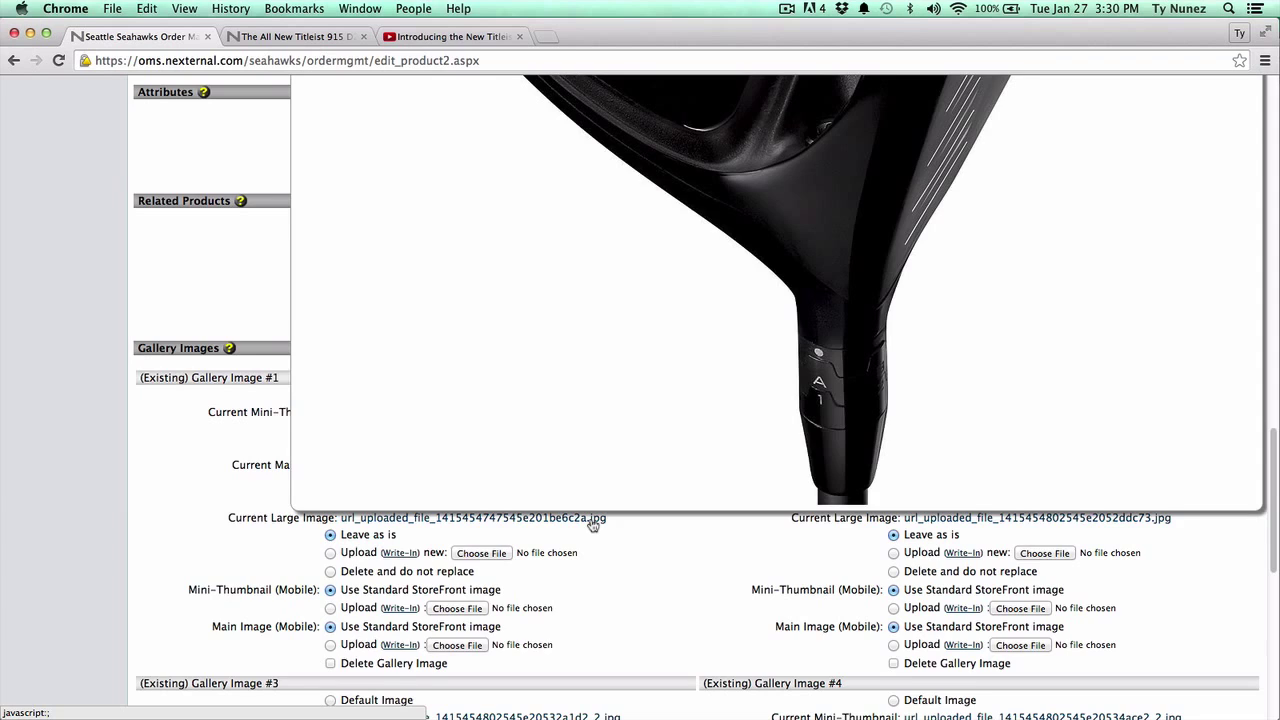
Look through the settings of the remaining gallery images down to Gallery Image #5 at the end of the form.
{"action": "scroll", "coordinate": [592, 526], "scroll_direction": "up", "scroll_amount": 1}
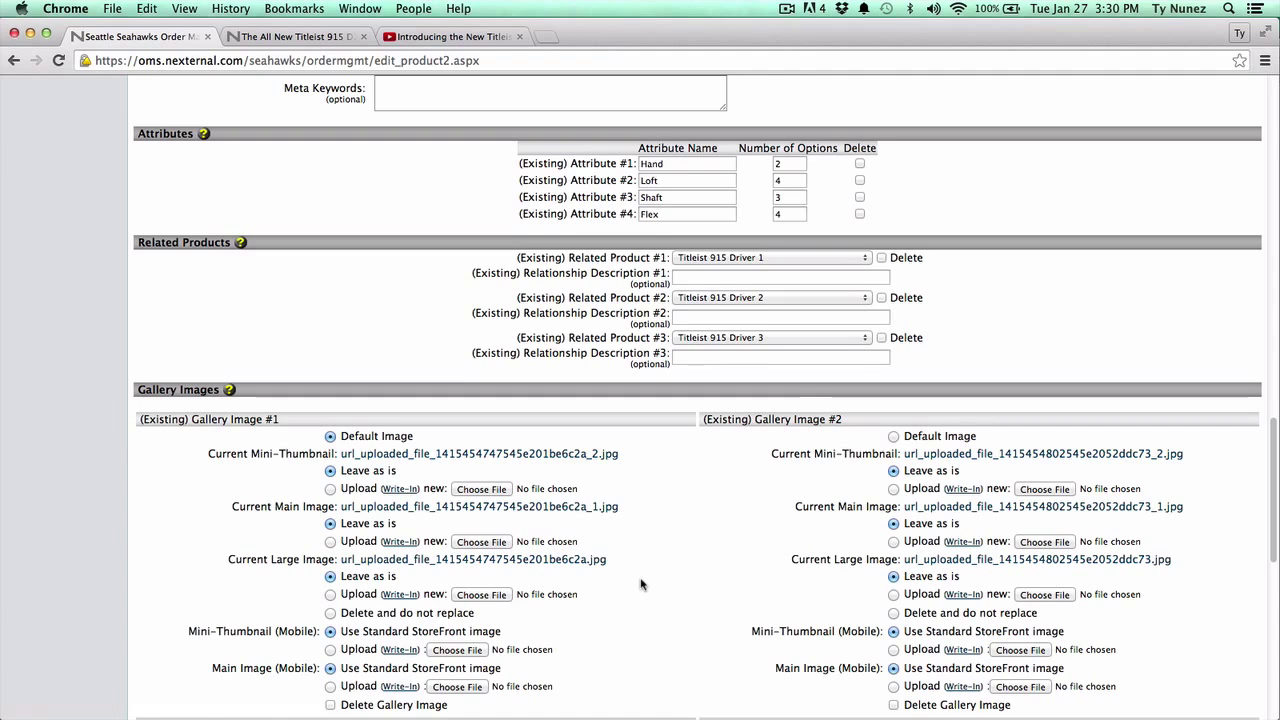
{"action": "scroll", "coordinate": [641, 584], "scroll_direction": "down", "scroll_amount": 1}
{"action": "scroll", "coordinate": [641, 584], "scroll_direction": "down", "scroll_amount": 1}
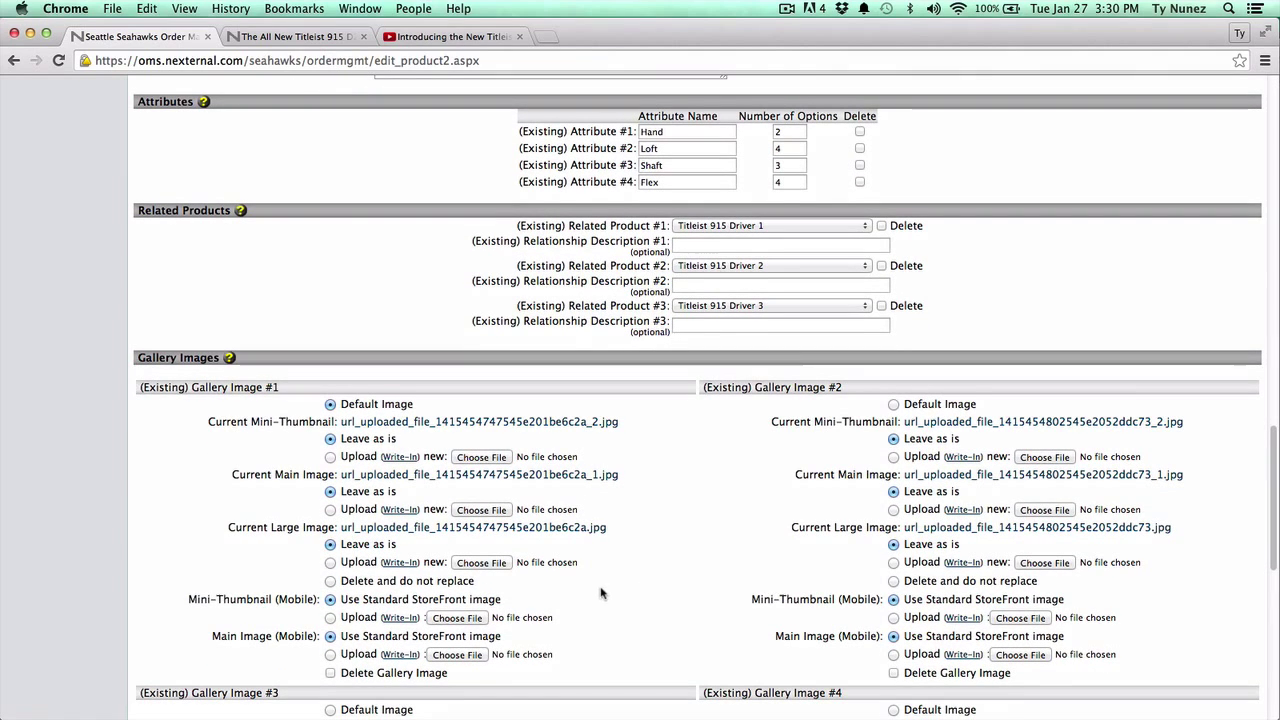
{"action": "scroll", "coordinate": [602, 594], "scroll_direction": "down", "scroll_amount": 1}
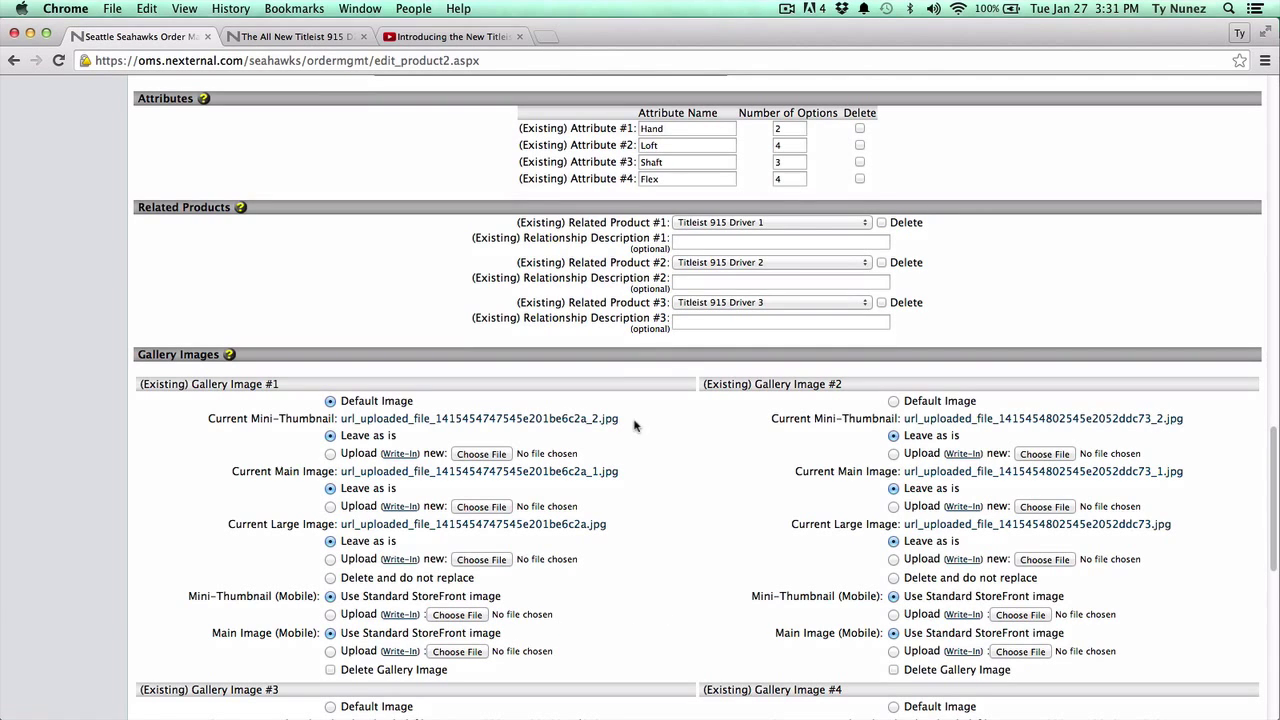
{"action": "scroll", "coordinate": [627, 497], "scroll_direction": "down", "scroll_amount": 5}
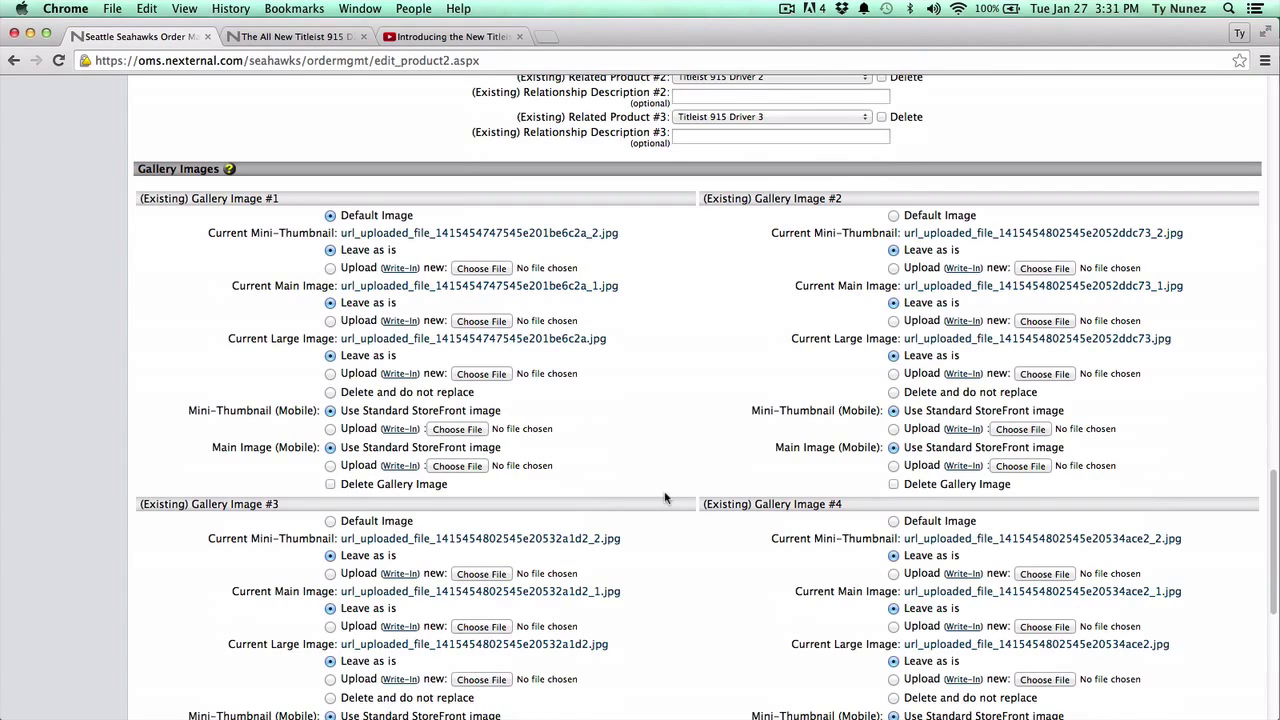
{"action": "scroll", "coordinate": [665, 497], "scroll_direction": "down", "scroll_amount": 9}
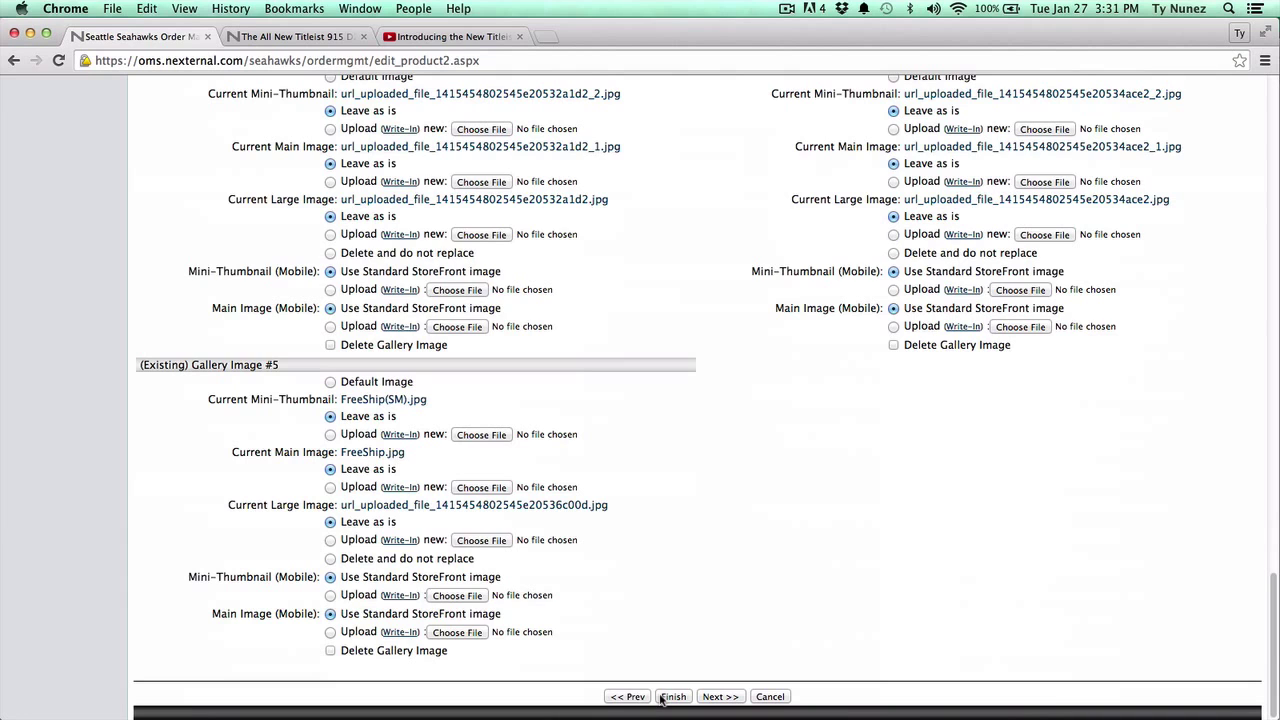
On the storefront product page, show the Free Shipping gallery image and highlight the marketing copy placeholders below the shopping cart.
{"action": "left_click", "coordinate": [288, 37]}
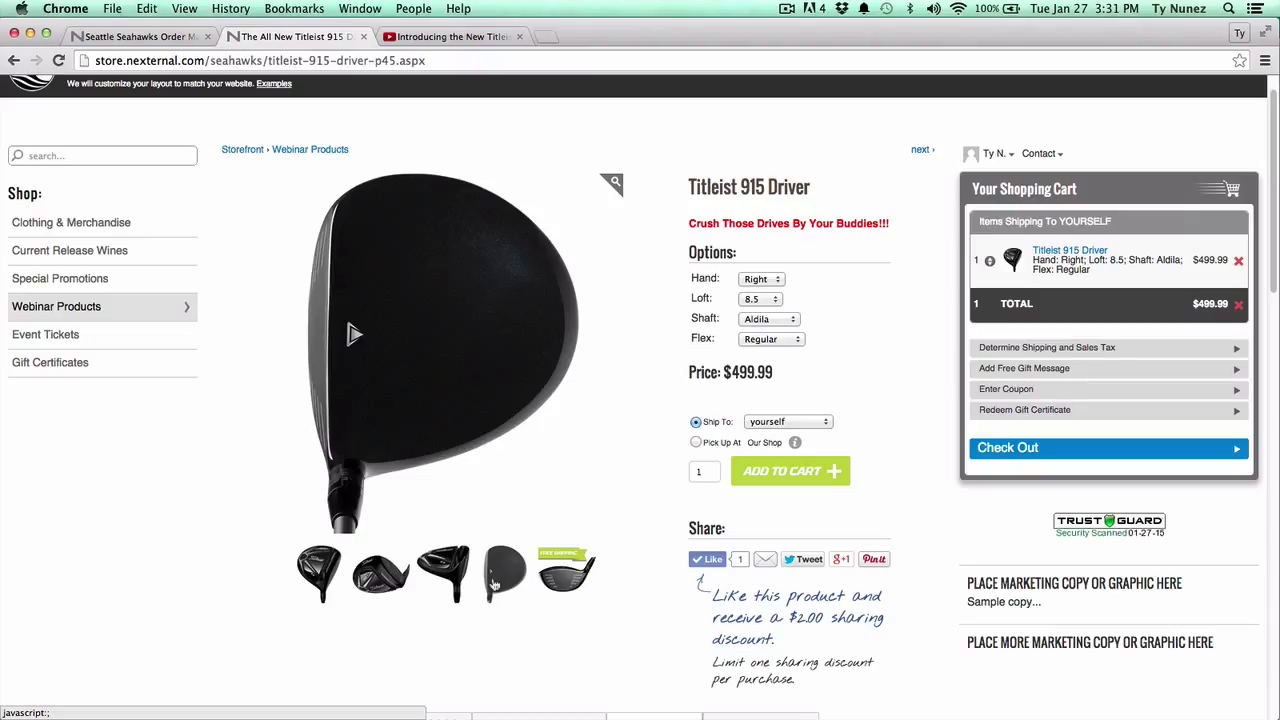
{"action": "left_click", "coordinate": [578, 576]}
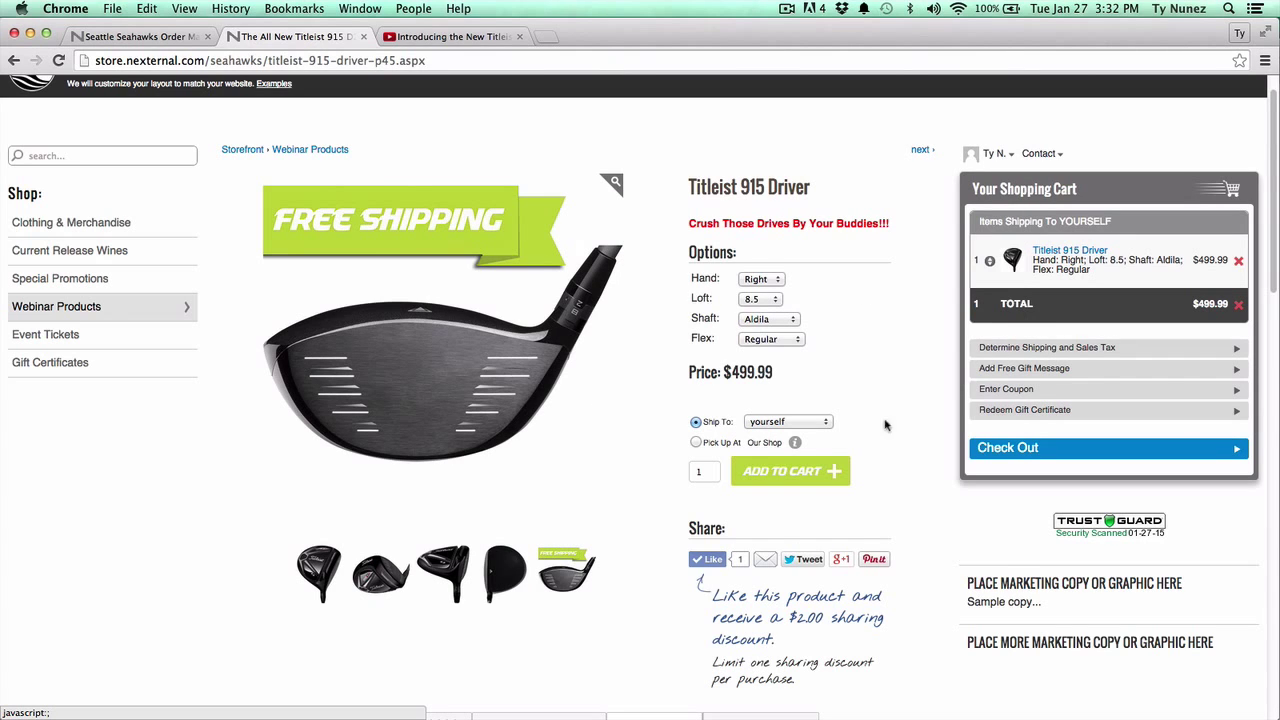
{"action": "left_click_drag", "start_coordinate": [965, 583], "coordinate": [1102, 640]}
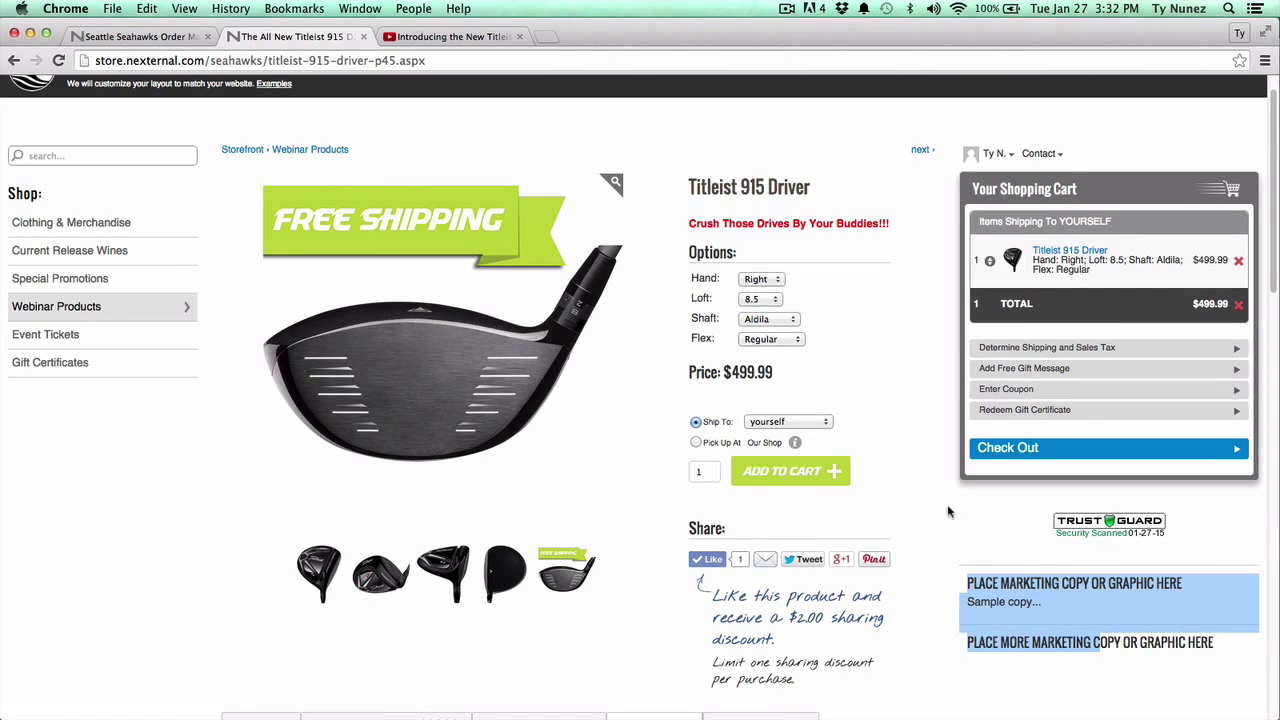
Show the first gallery photo as the main image on the Titleist 915 Driver storefront page.
{"action": "scroll", "coordinate": [949, 512], "scroll_direction": "up", "scroll_amount": 1}
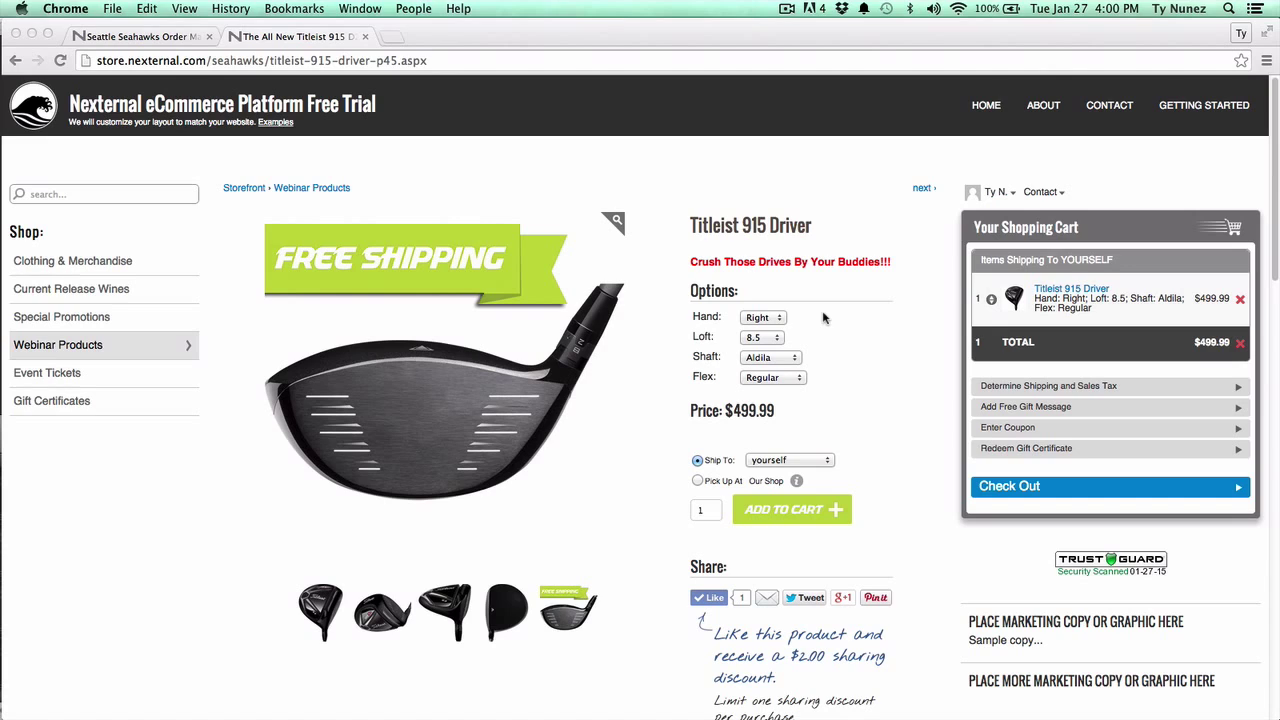
{"action": "left_click", "coordinate": [578, 345]}
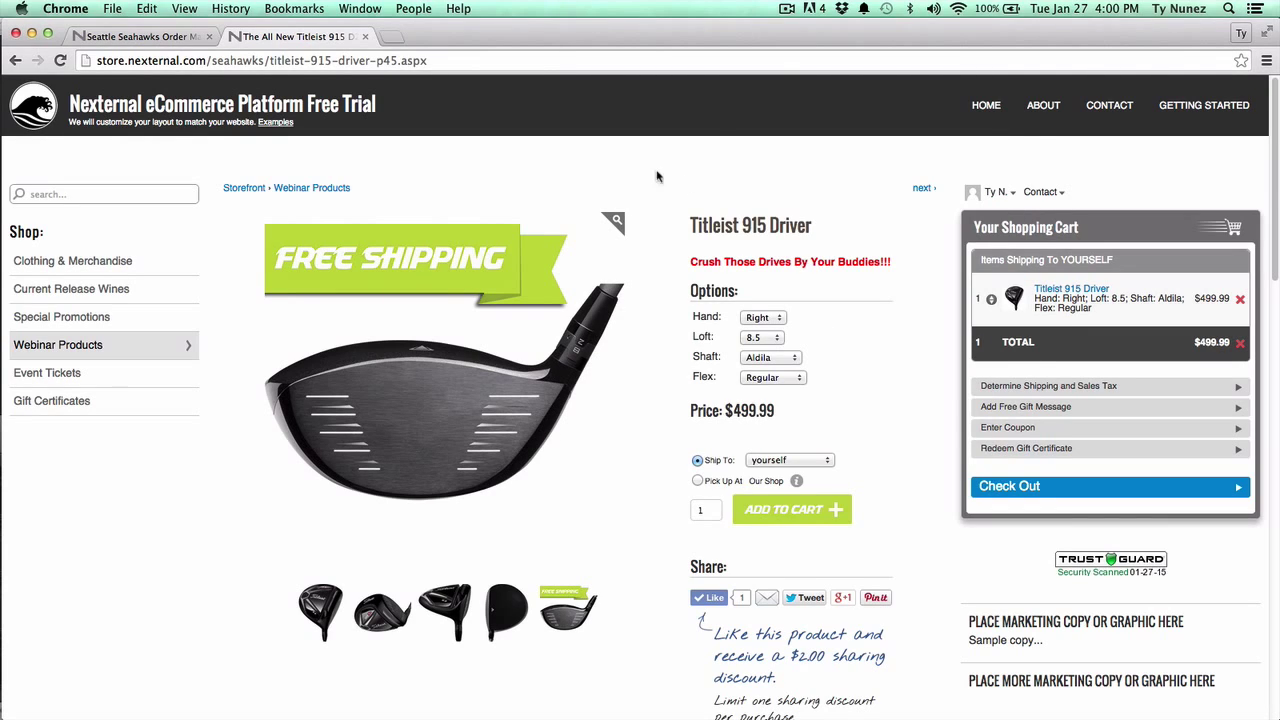
{"action": "left_click", "coordinate": [323, 607]}
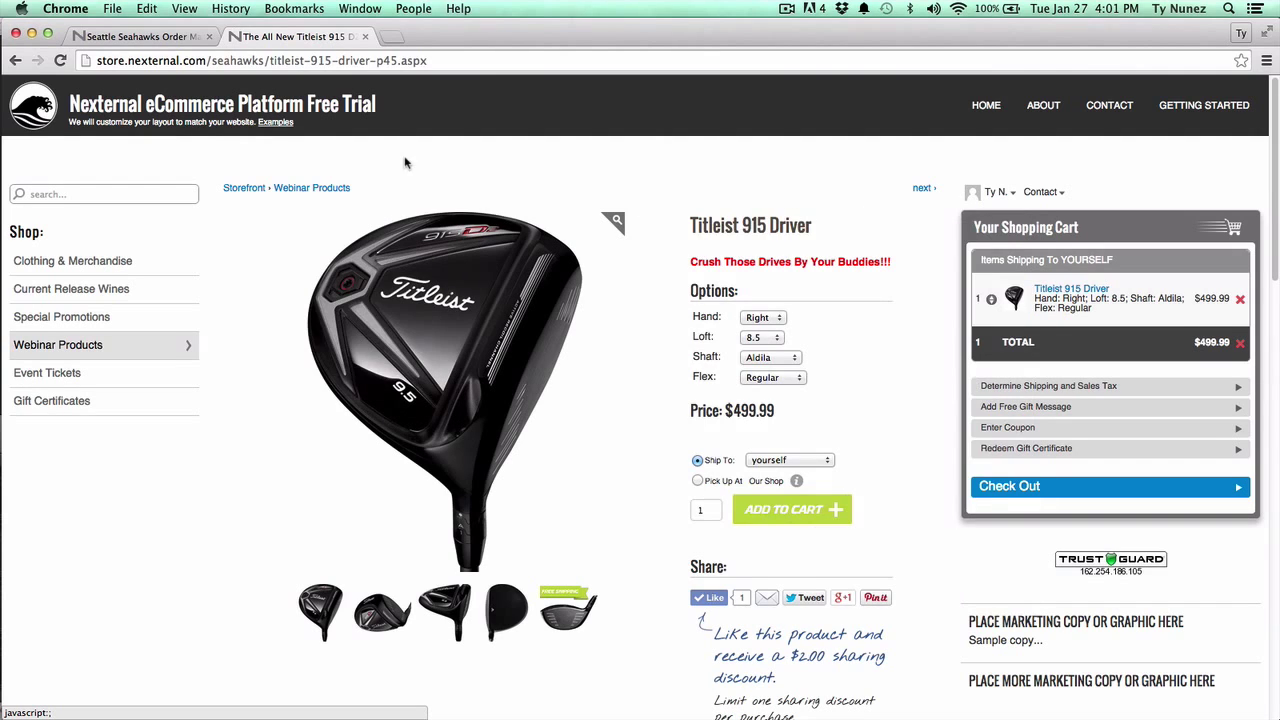
Switch to the product edit form in order management and highlight the Current Large Image label of Gallery Image #3.
{"action": "left_click", "coordinate": [152, 37]}
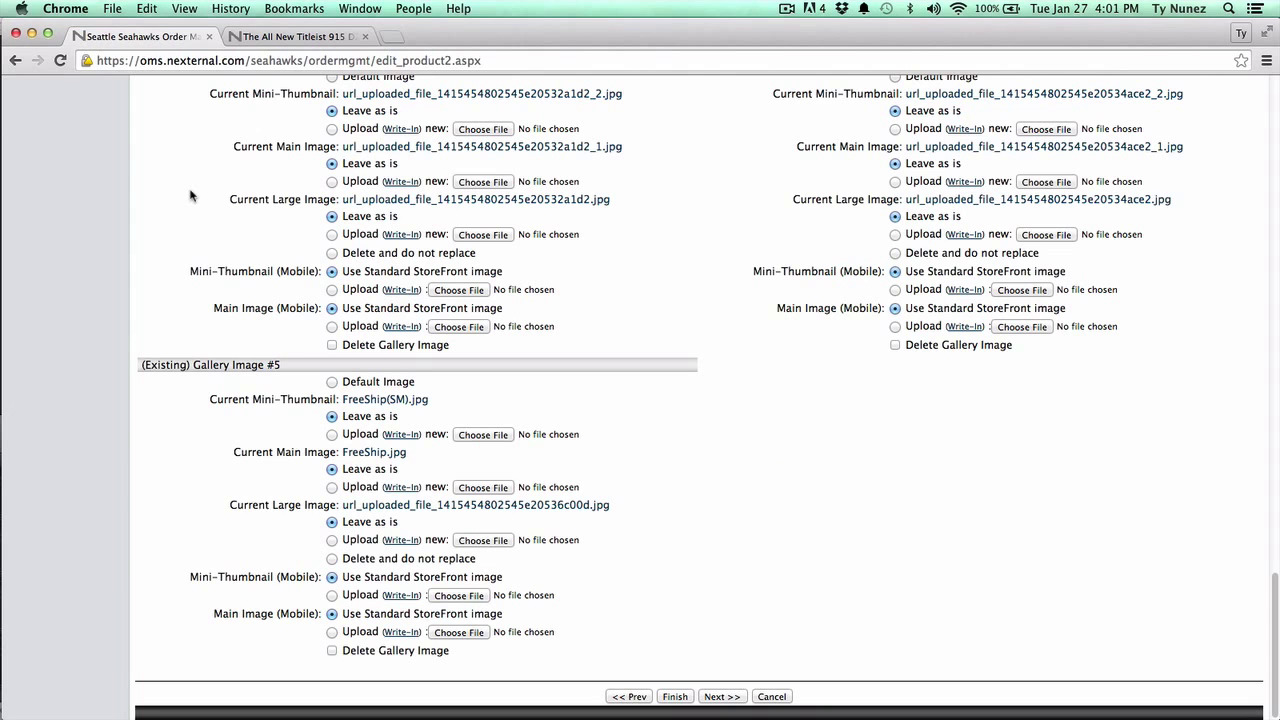
{"action": "scroll", "coordinate": [191, 195], "scroll_direction": "up", "scroll_amount": 3}
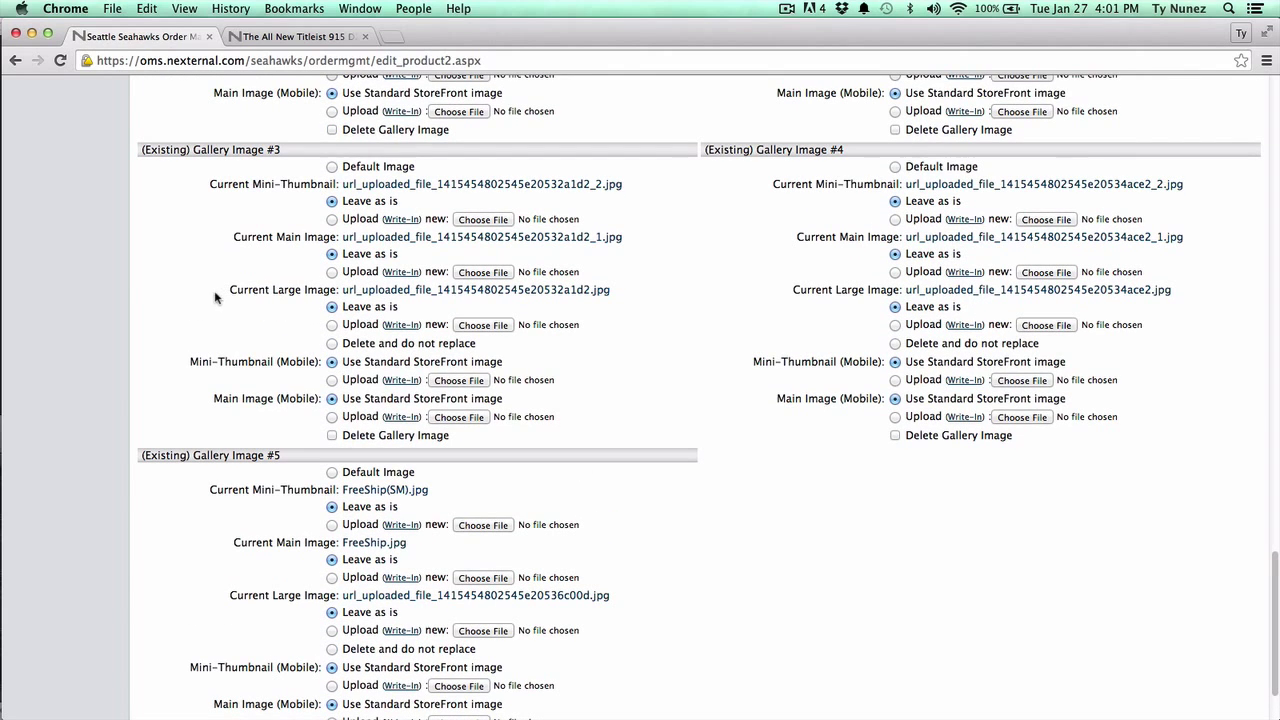
{"action": "left_click_drag", "start_coordinate": [224, 291], "coordinate": [335, 289]}
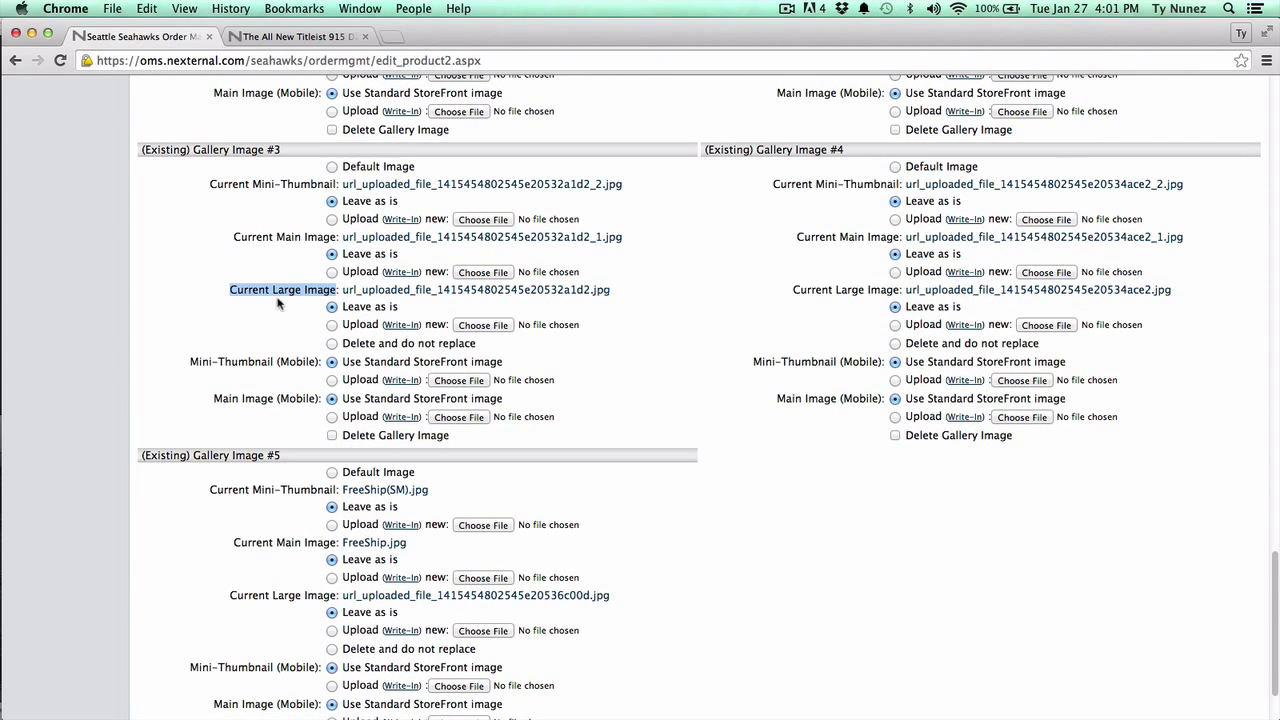
Open the live store's Main Layout for editing and go to its Product Detail settings.
{"action": "scroll", "coordinate": [255, 317], "scroll_direction": "up", "scroll_amount": 20}
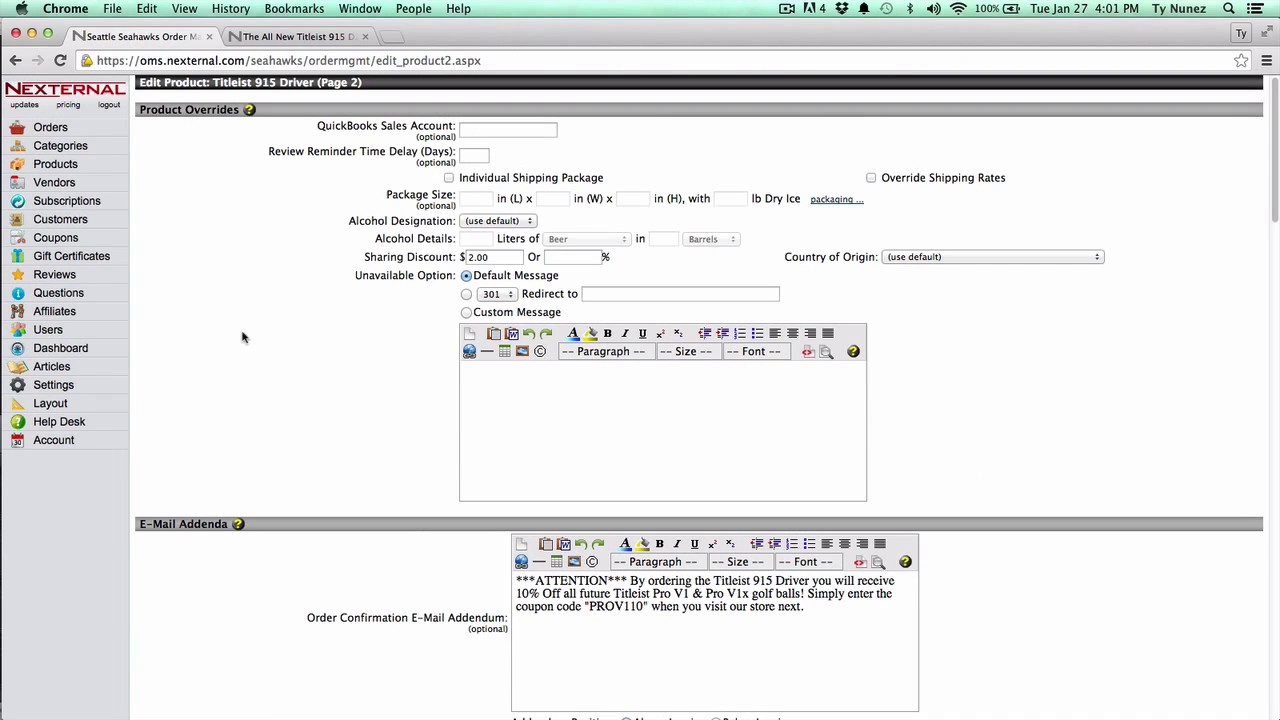
{"action": "left_click", "coordinate": [38, 401]}
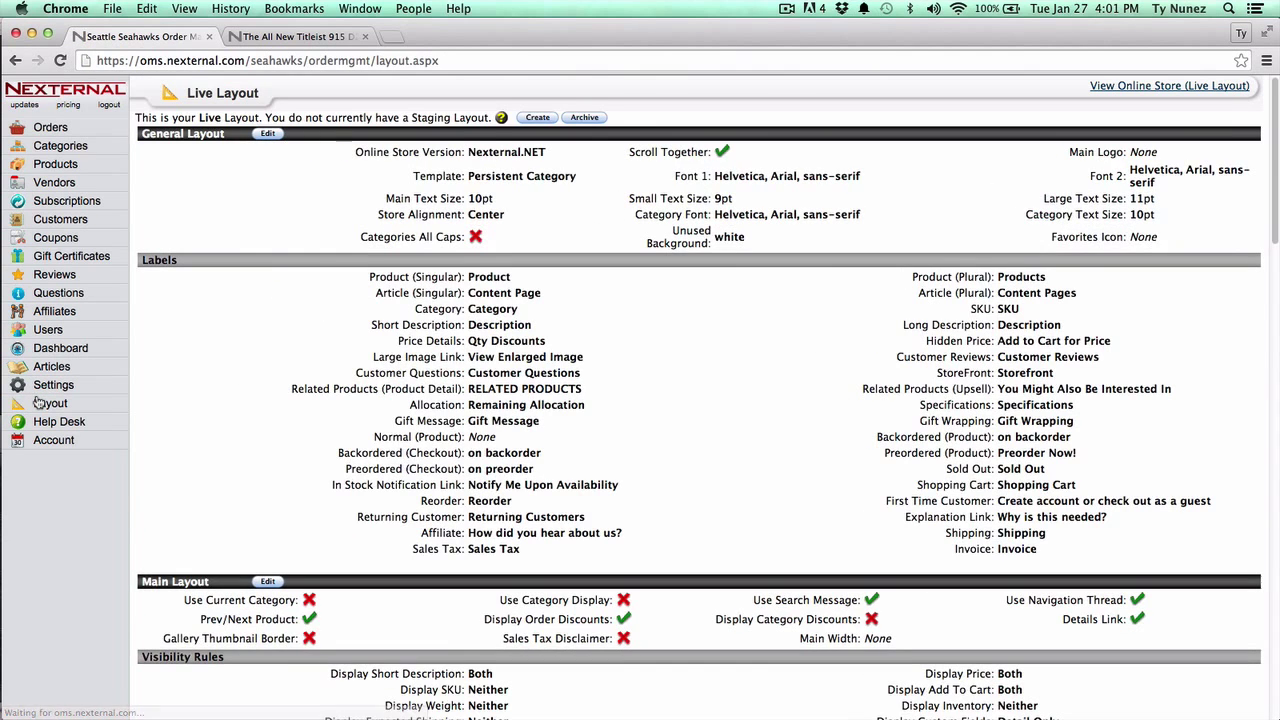
{"action": "scroll", "coordinate": [268, 390], "scroll_direction": "down", "scroll_amount": 4}
{"action": "left_click", "coordinate": [268, 387]}
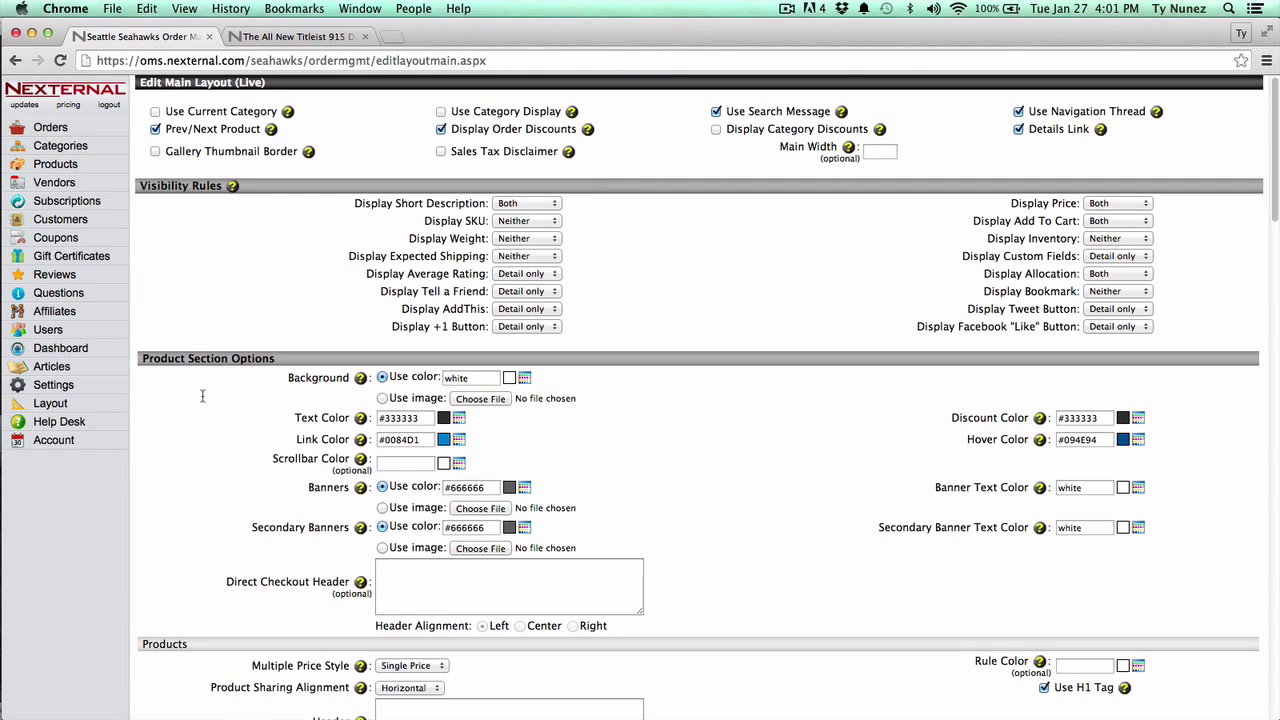
{"action": "scroll", "coordinate": [202, 396], "scroll_direction": "down", "scroll_amount": 7}
{"action": "scroll", "coordinate": [202, 396], "scroll_direction": "down", "scroll_amount": 10}
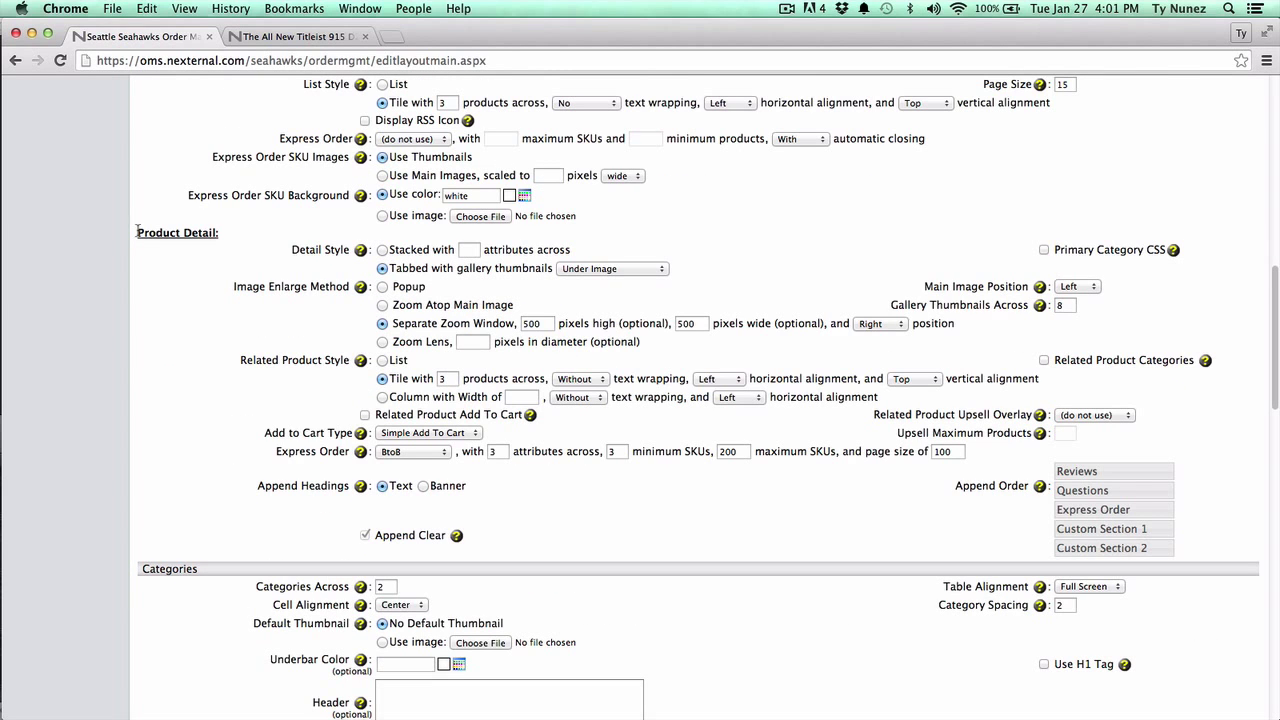
Highlight the Product Detail heading and the Image Enlarge Method label in the layout settings.
{"action": "left_click_drag", "start_coordinate": [137, 232], "coordinate": [215, 233]}
{"action": "left_click", "coordinate": [254, 306]}
{"action": "left_click_drag", "start_coordinate": [233, 287], "coordinate": [348, 288]}
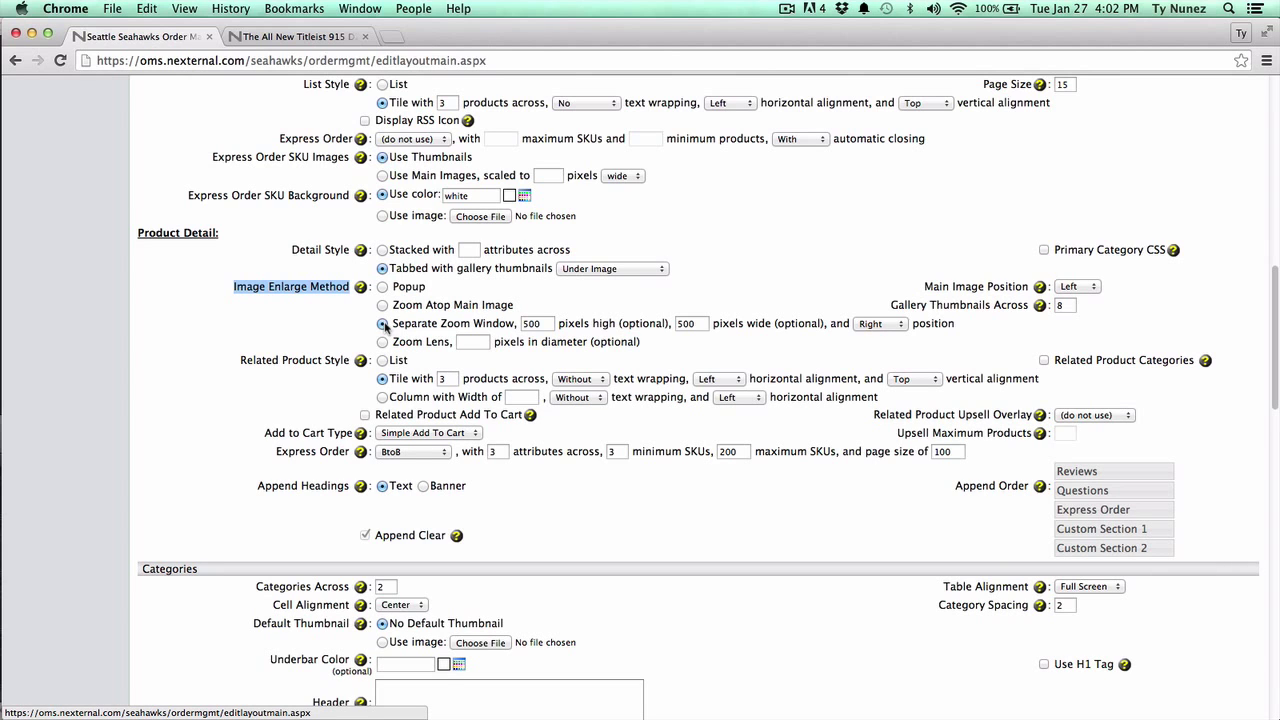
Preview the zoom on the storefront driver photo, and select Zoom Lens as the layout's Image Enlarge Method.
{"action": "left_click", "coordinate": [295, 36]}
{"action": "mouse_move", "coordinate": [491, 260]}
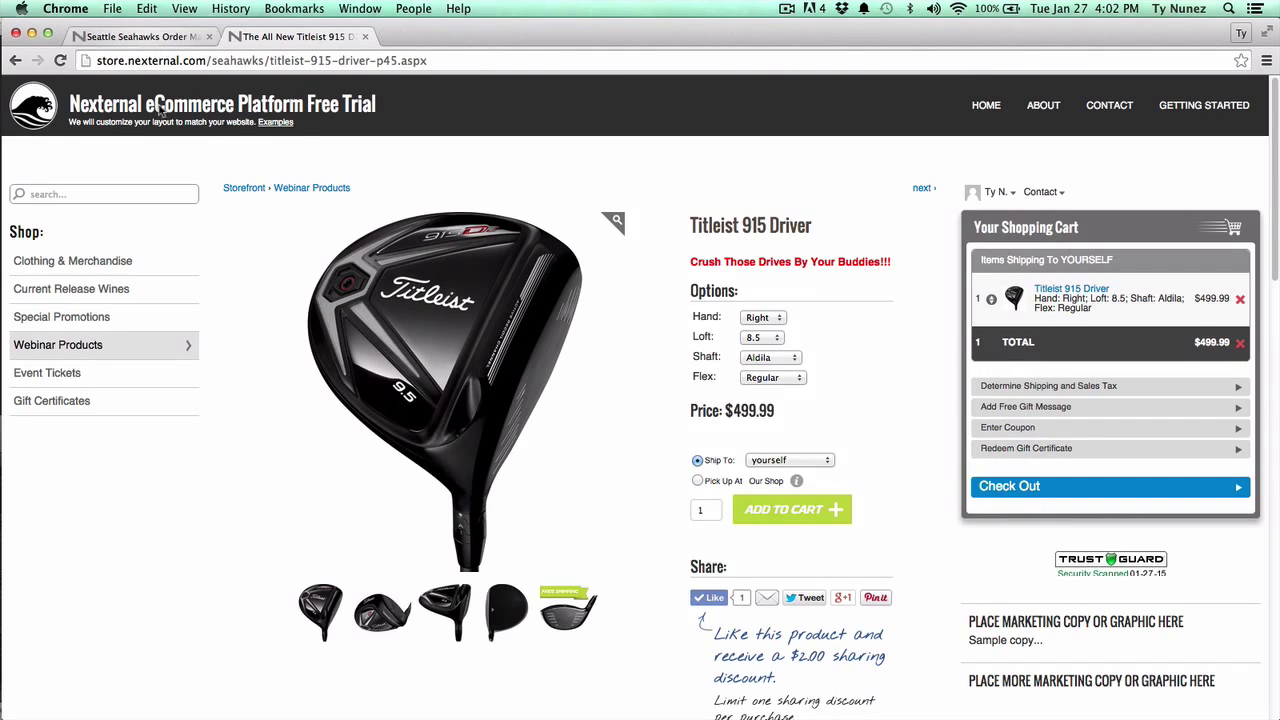
{"action": "left_click", "coordinate": [140, 36]}
{"action": "left_click", "coordinate": [382, 342]}
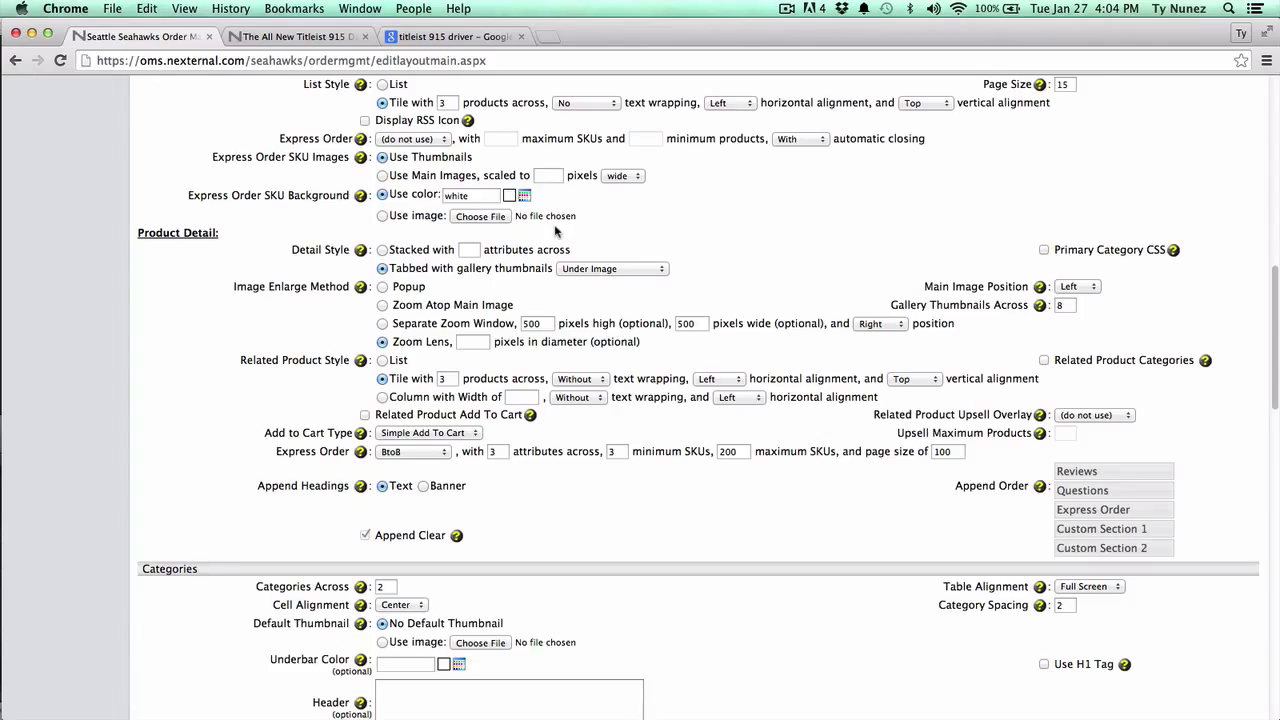
Open the Titleist 915 Driver for editing, continue to page 2's Search Engine Options and highlight the Title Tag text.
{"action": "scroll", "coordinate": [295, 244], "scroll_direction": "up", "scroll_amount": 10}
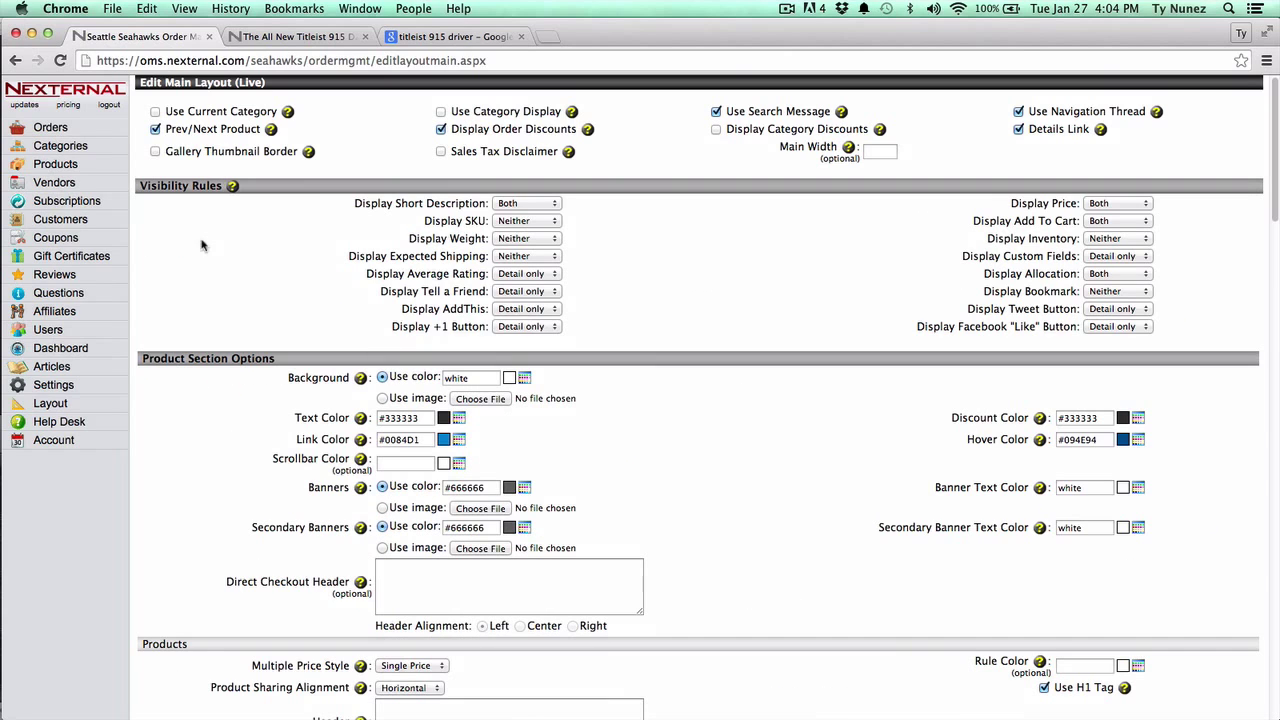
{"action": "left_click", "coordinate": [76, 170]}
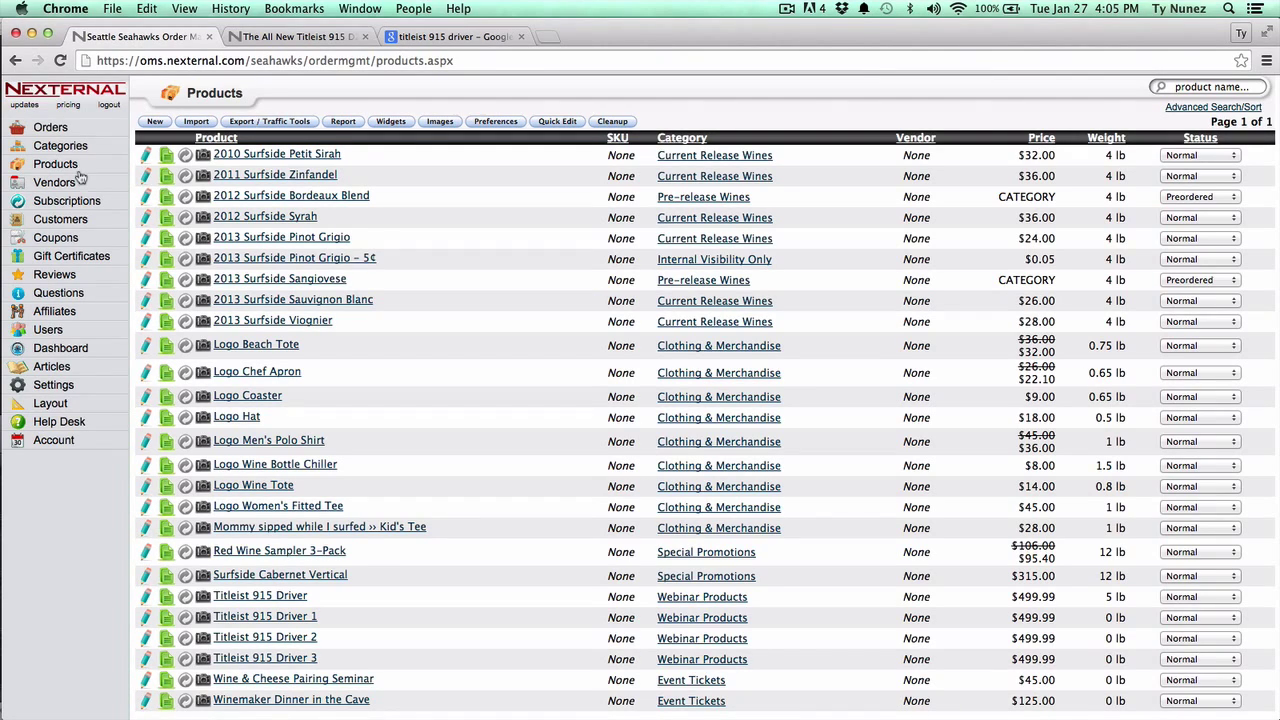
{"action": "left_click", "coordinate": [146, 598]}
{"action": "scroll", "coordinate": [383, 610], "scroll_direction": "down", "scroll_amount": 10}
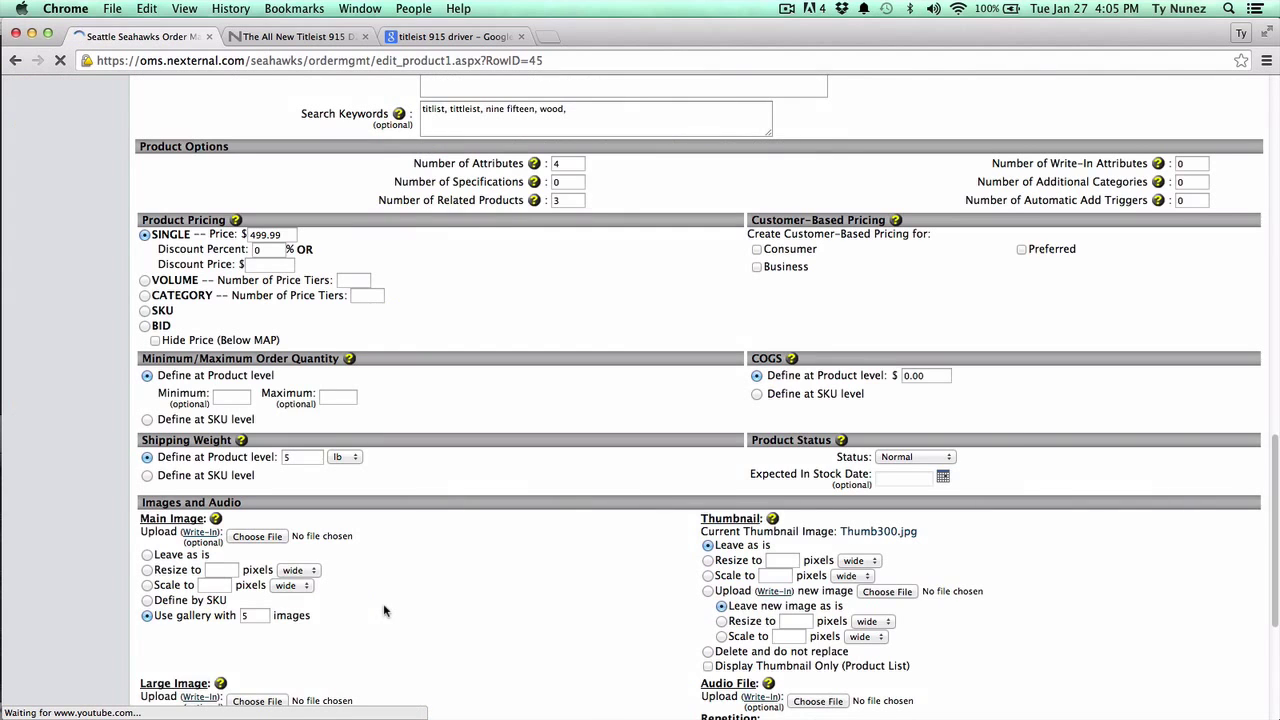
{"action": "scroll", "coordinate": [383, 606], "scroll_direction": "down", "scroll_amount": 5}
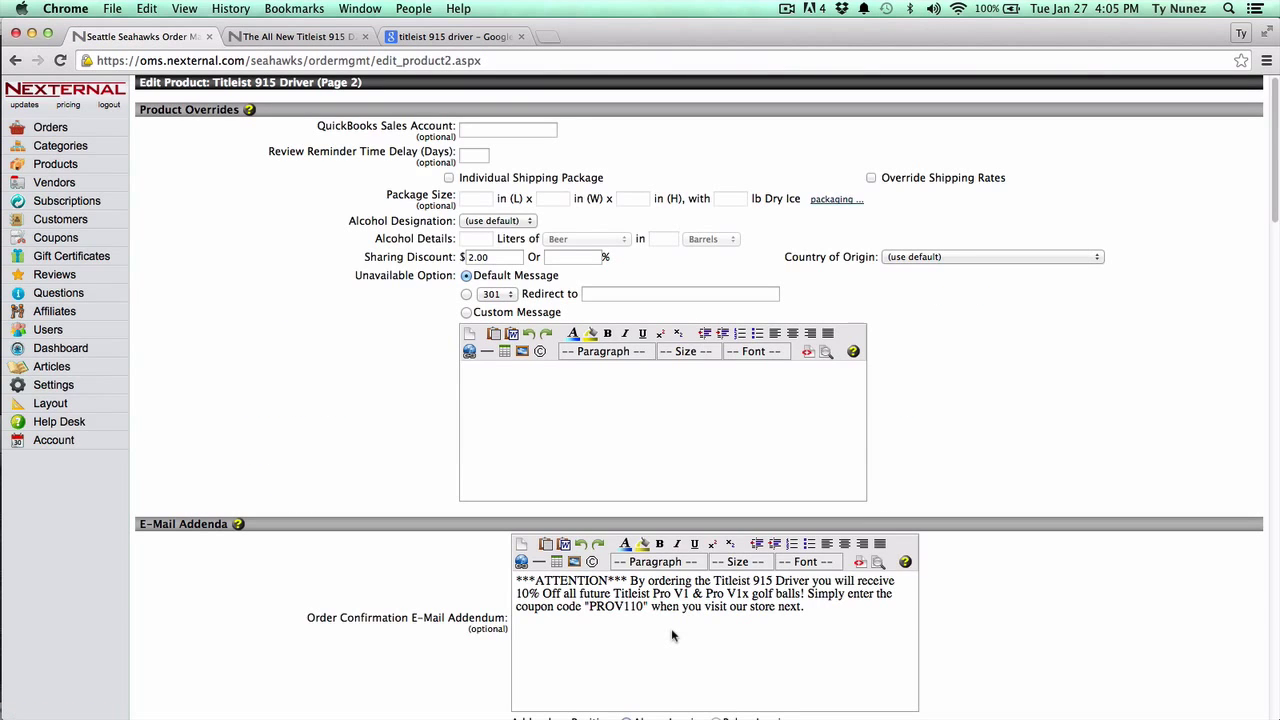
{"action": "scroll", "coordinate": [398, 633], "scroll_direction": "down", "scroll_amount": 5}
{"action": "scroll", "coordinate": [398, 633], "scroll_direction": "down", "scroll_amount": 8}
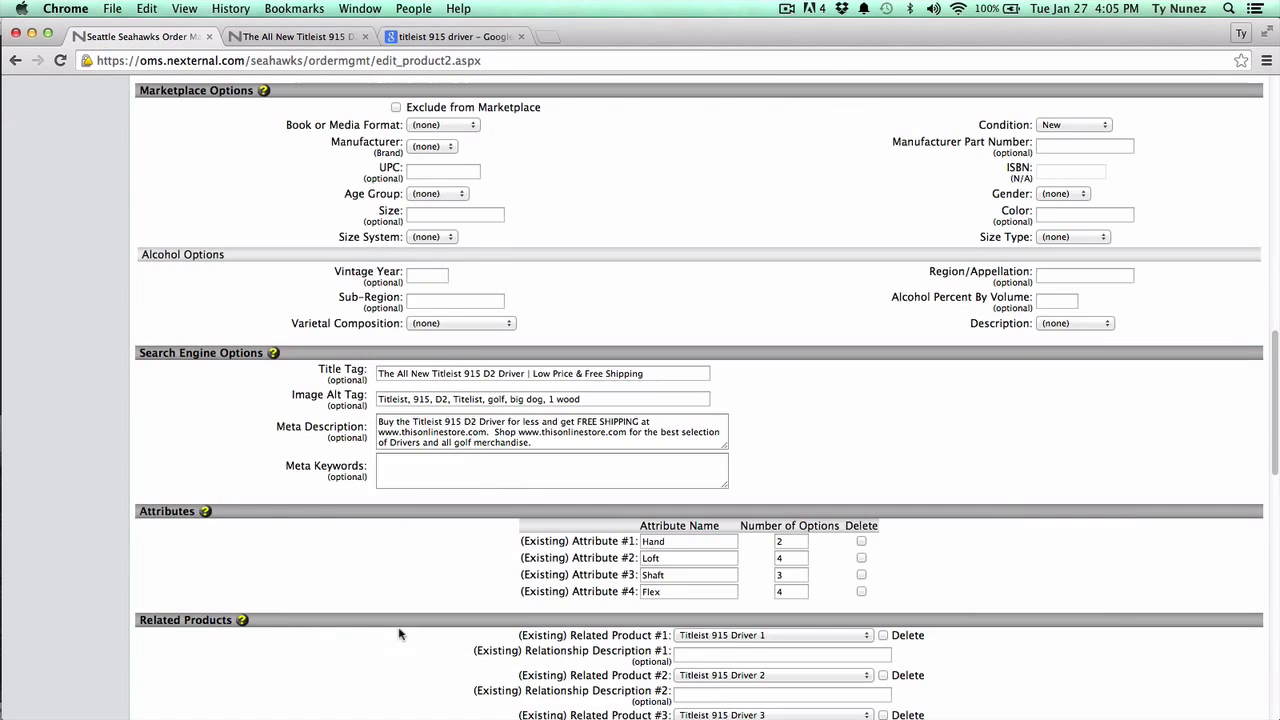
{"action": "left_click_drag", "start_coordinate": [650, 373], "coordinate": [406, 358]}
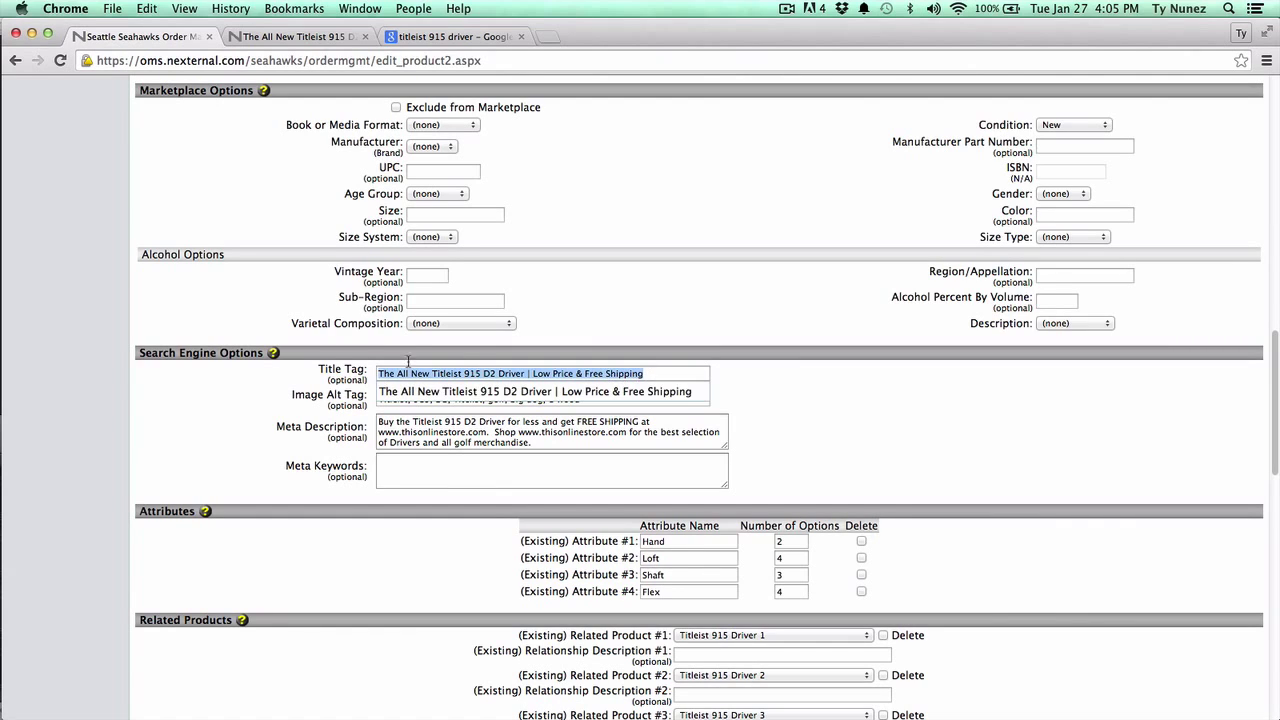
{"action": "left_click", "coordinate": [290, 415]}
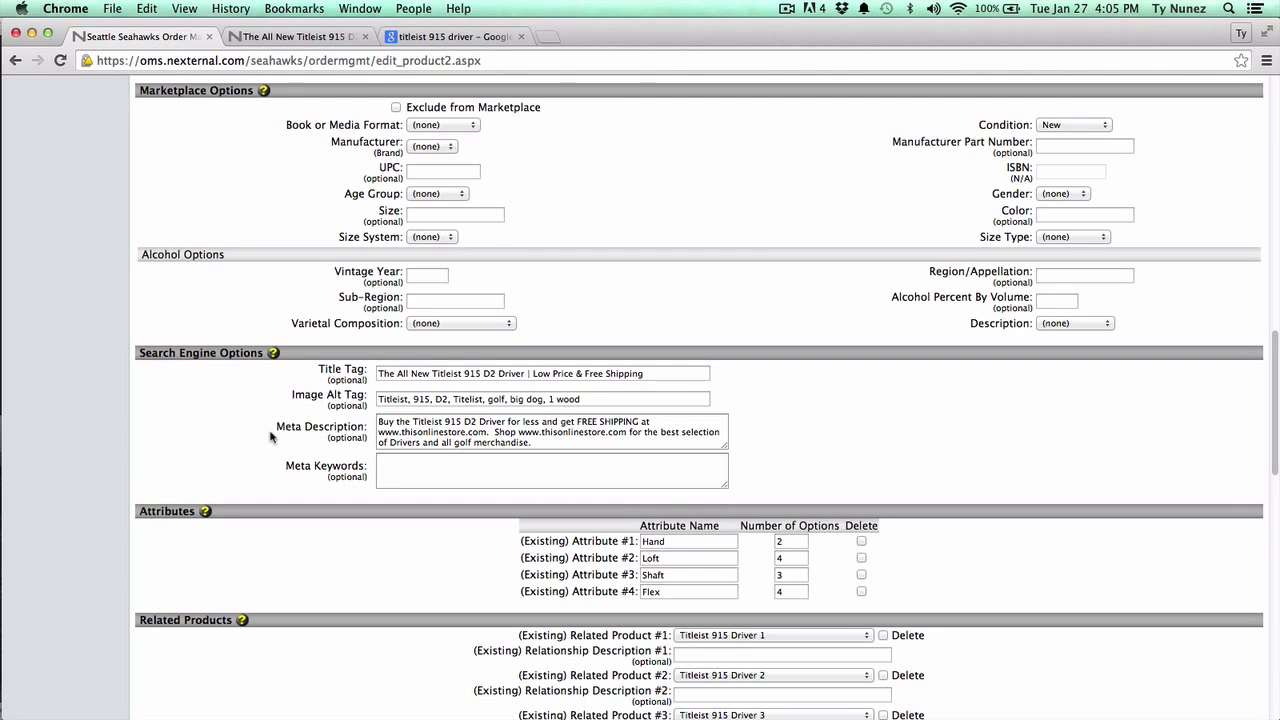
On the Google results page for "titleist 915 driver", highlight the search phrase and the Titleist.com result's title and description.
{"action": "left_click", "coordinate": [425, 38]}
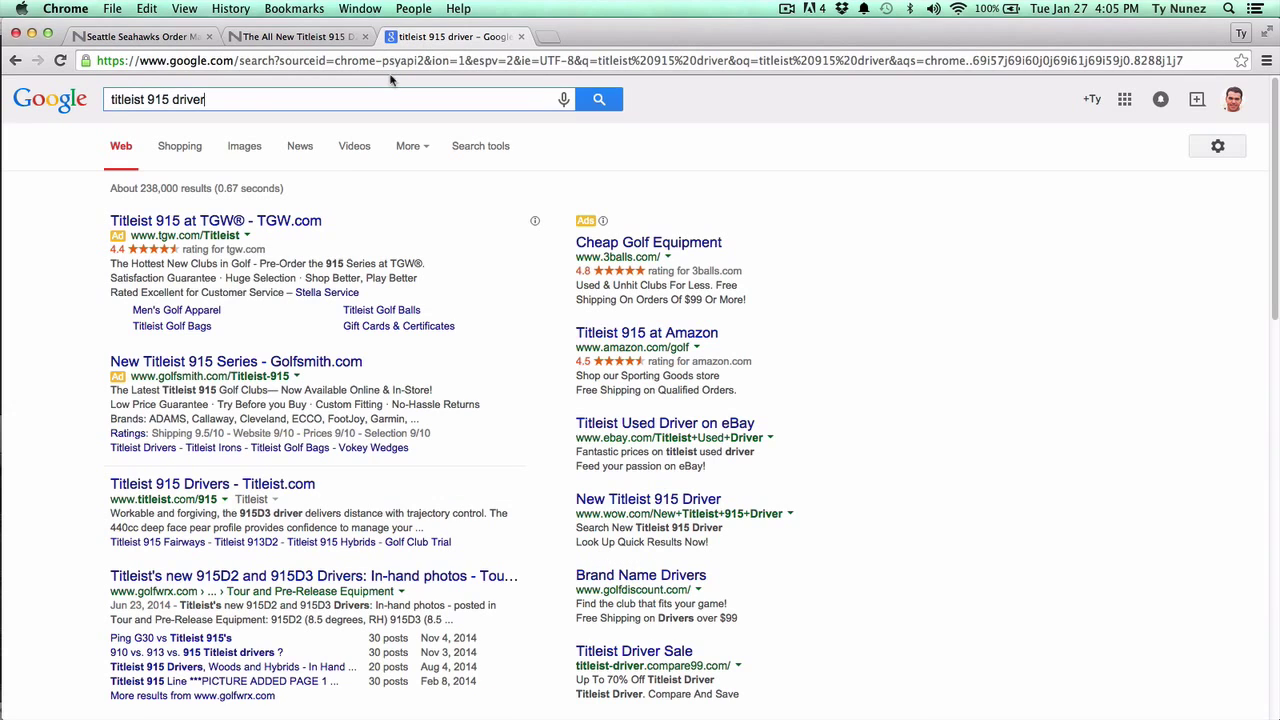
{"action": "left_click_drag", "start_coordinate": [206, 99], "coordinate": [111, 99]}
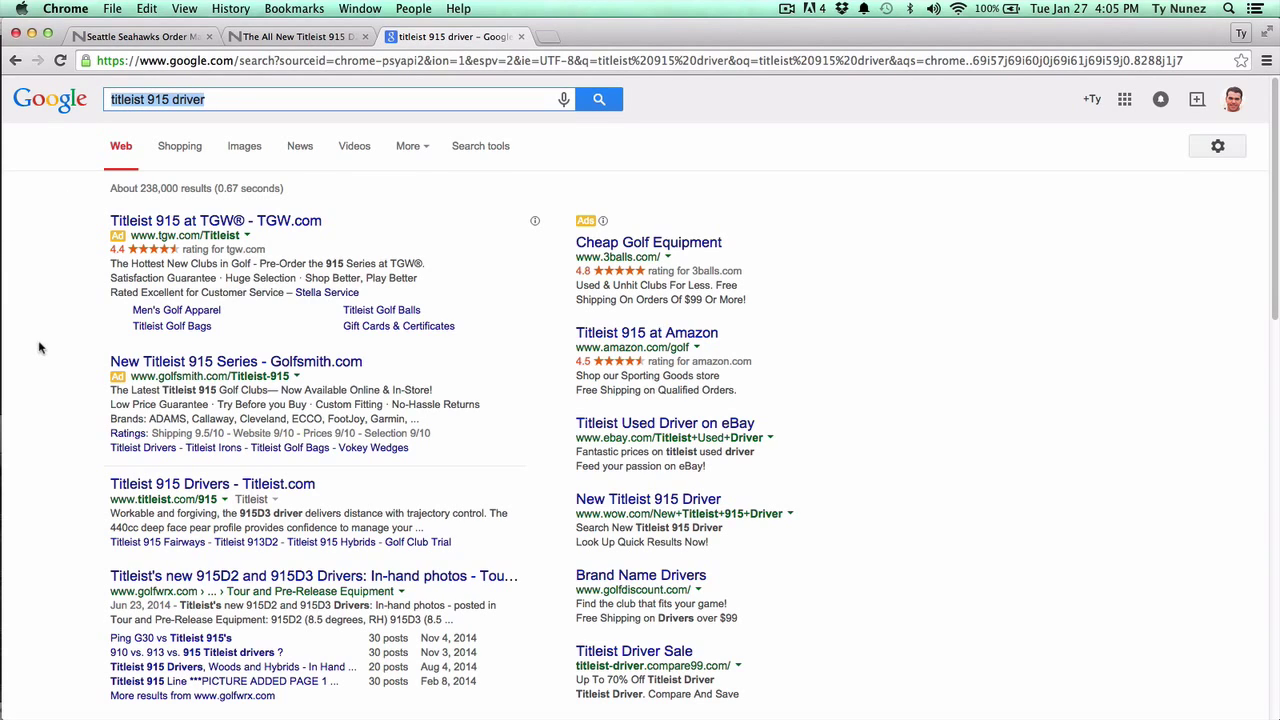
{"action": "scroll", "coordinate": [42, 358], "scroll_direction": "down", "scroll_amount": 1}
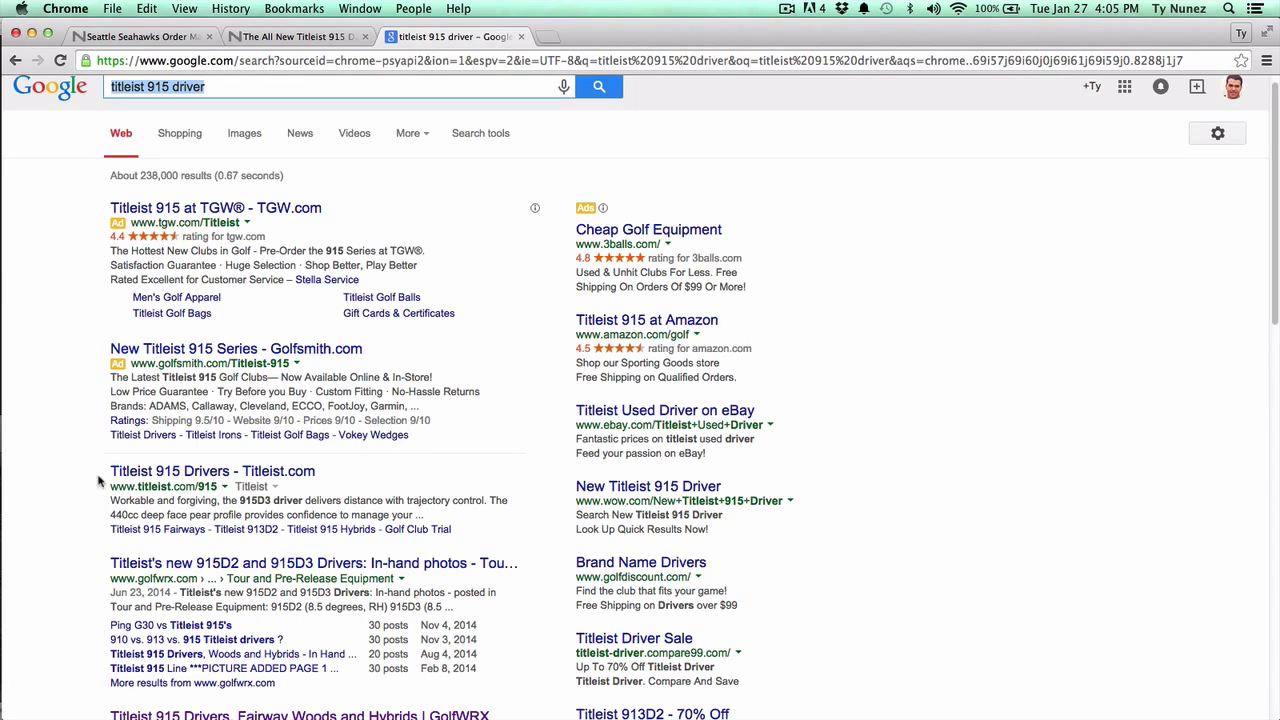
{"action": "left_click_drag", "start_coordinate": [98, 481], "coordinate": [326, 470]}
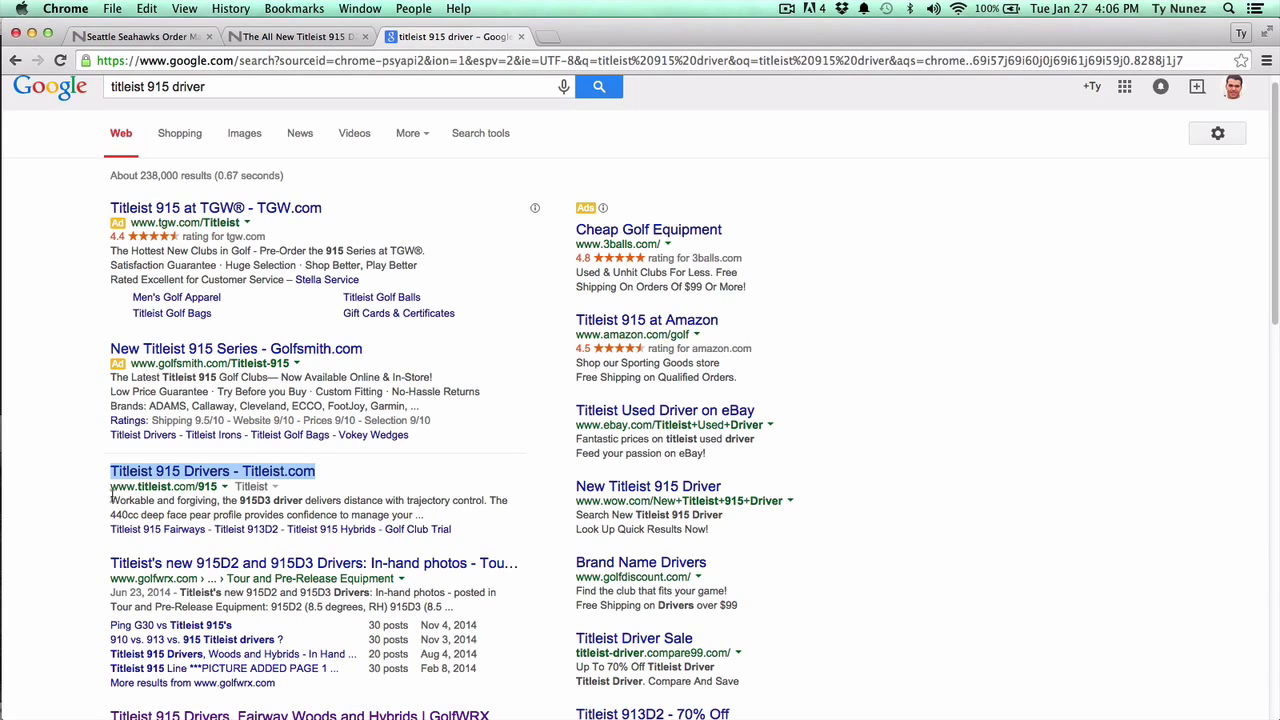
{"action": "left_click_drag", "start_coordinate": [111, 497], "coordinate": [427, 513]}
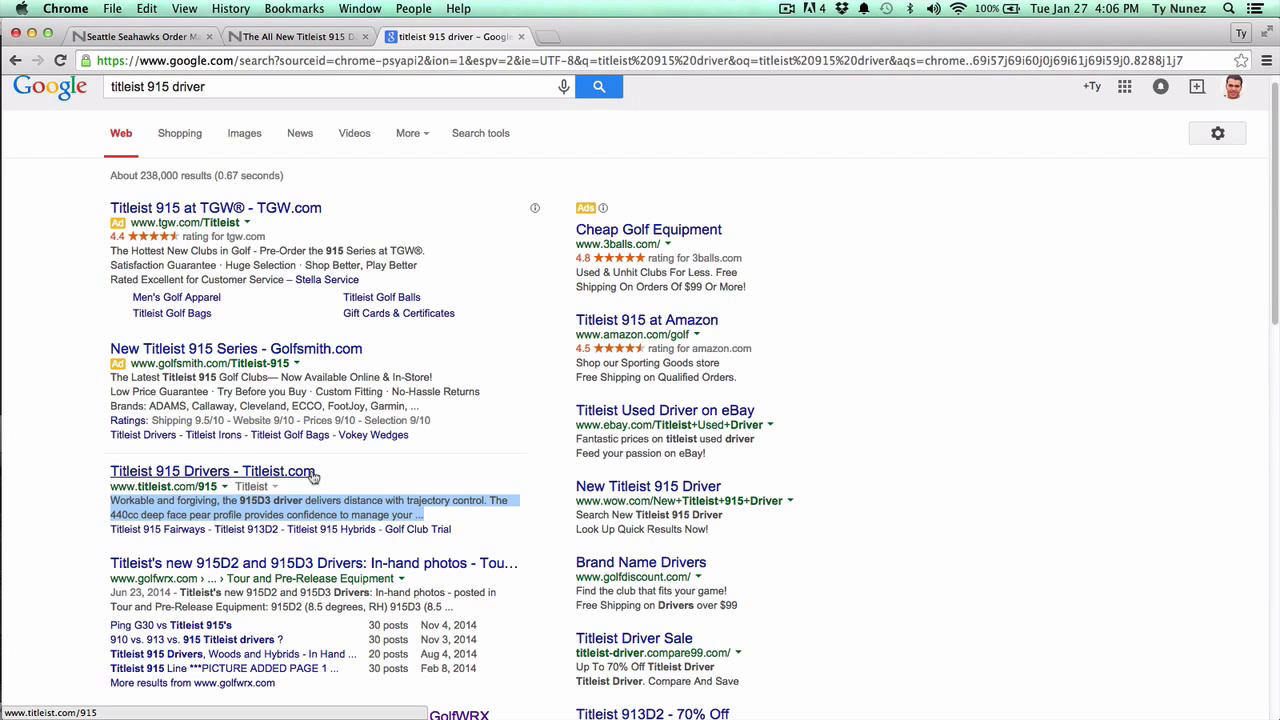
{"action": "left_click", "coordinate": [166, 500]}
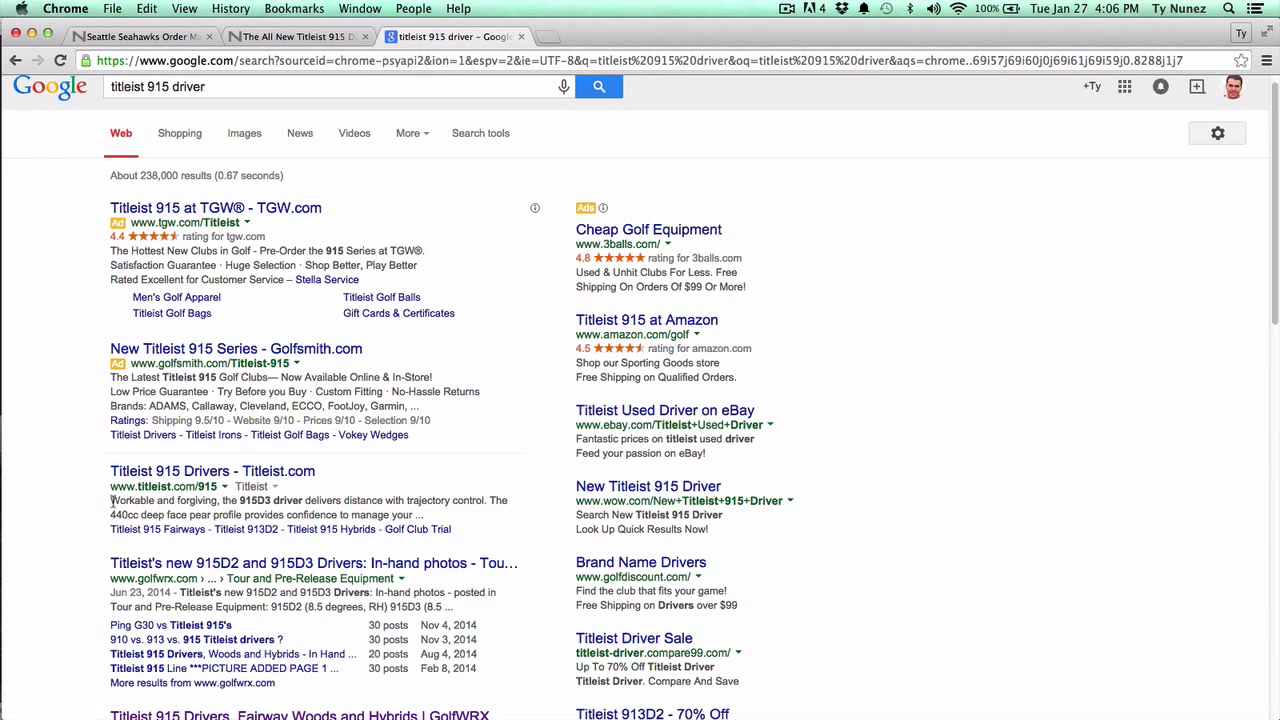
{"action": "left_click_drag", "start_coordinate": [112, 500], "coordinate": [438, 518]}
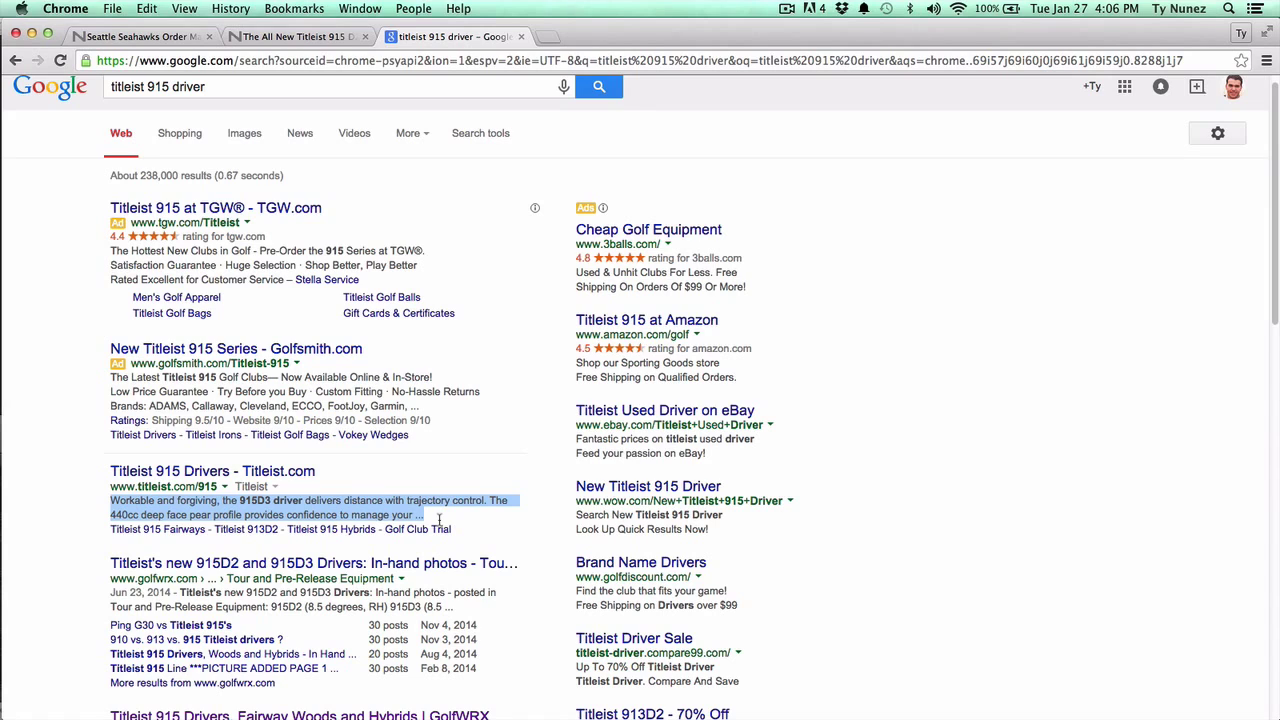
Return to the product's Search Engine Options to review the Meta Description and highlight "Low Price & Free Shipping" in the Title Tag.
{"action": "left_click", "coordinate": [140, 36]}
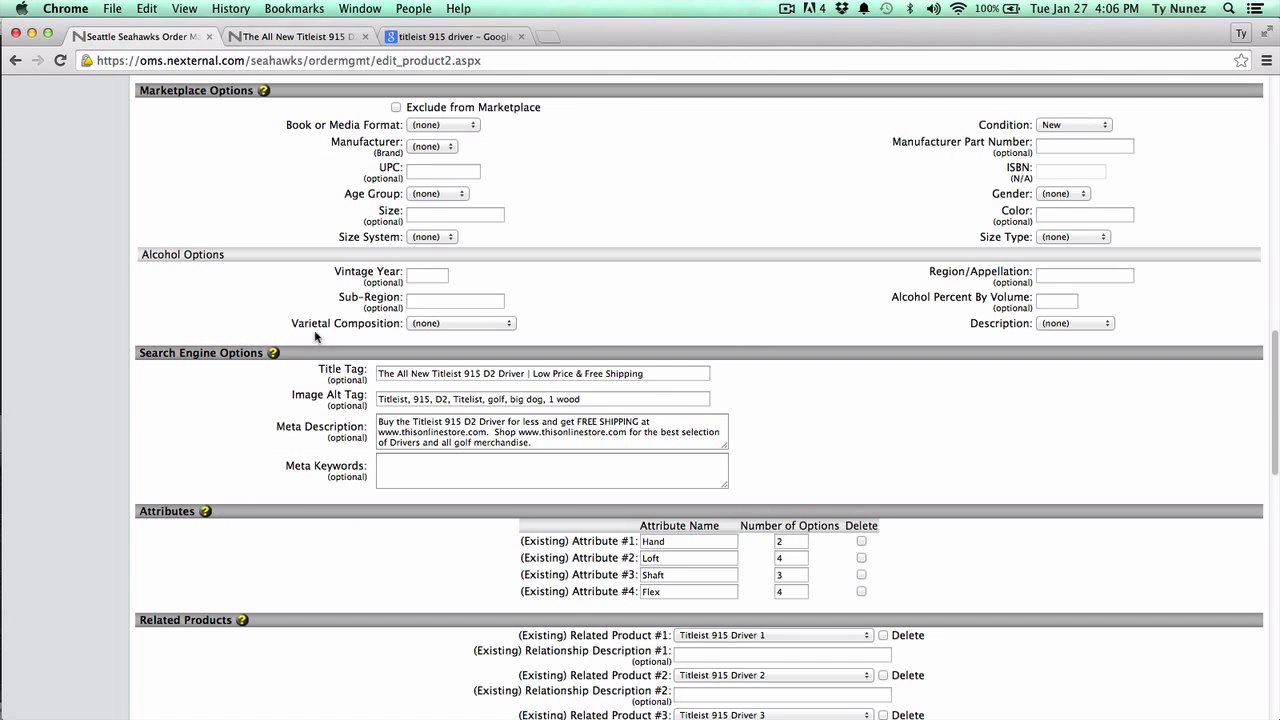
{"action": "left_click", "coordinate": [404, 421]}
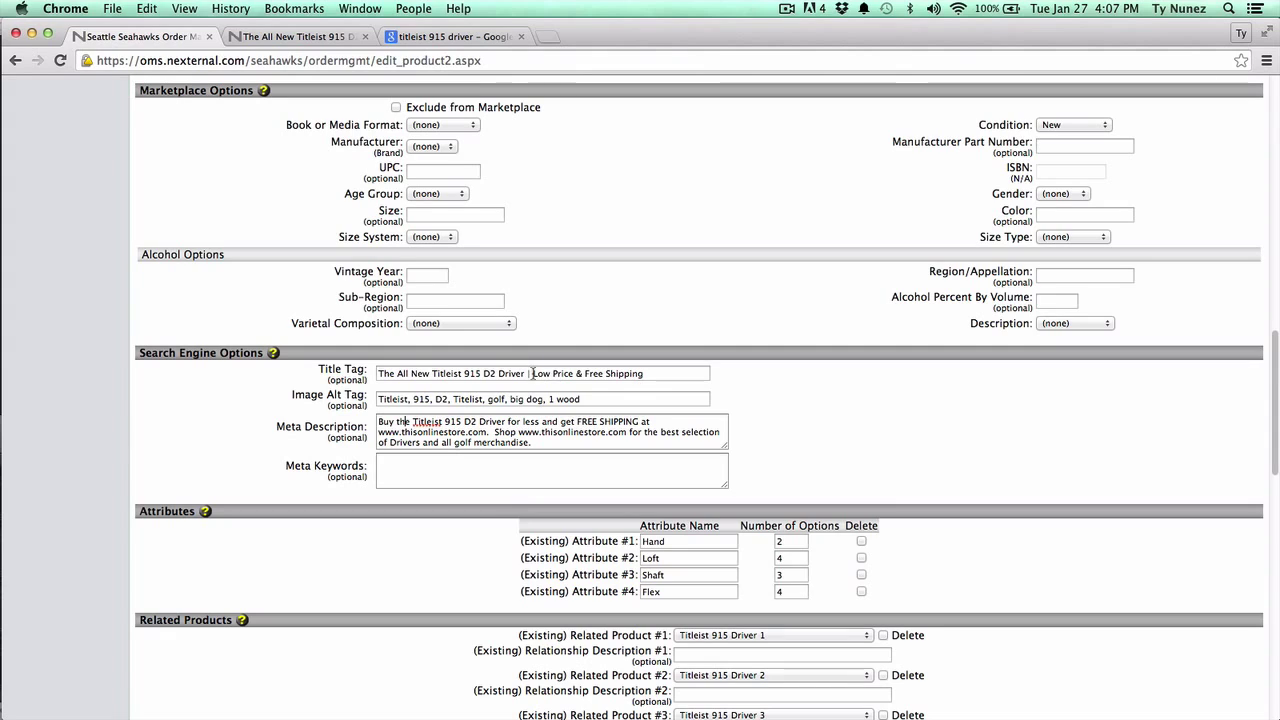
{"action": "left_click_drag", "start_coordinate": [537, 373], "coordinate": [646, 373]}
{"action": "double_click", "coordinate": [595, 373]}
{"action": "left_click", "coordinate": [789, 392]}
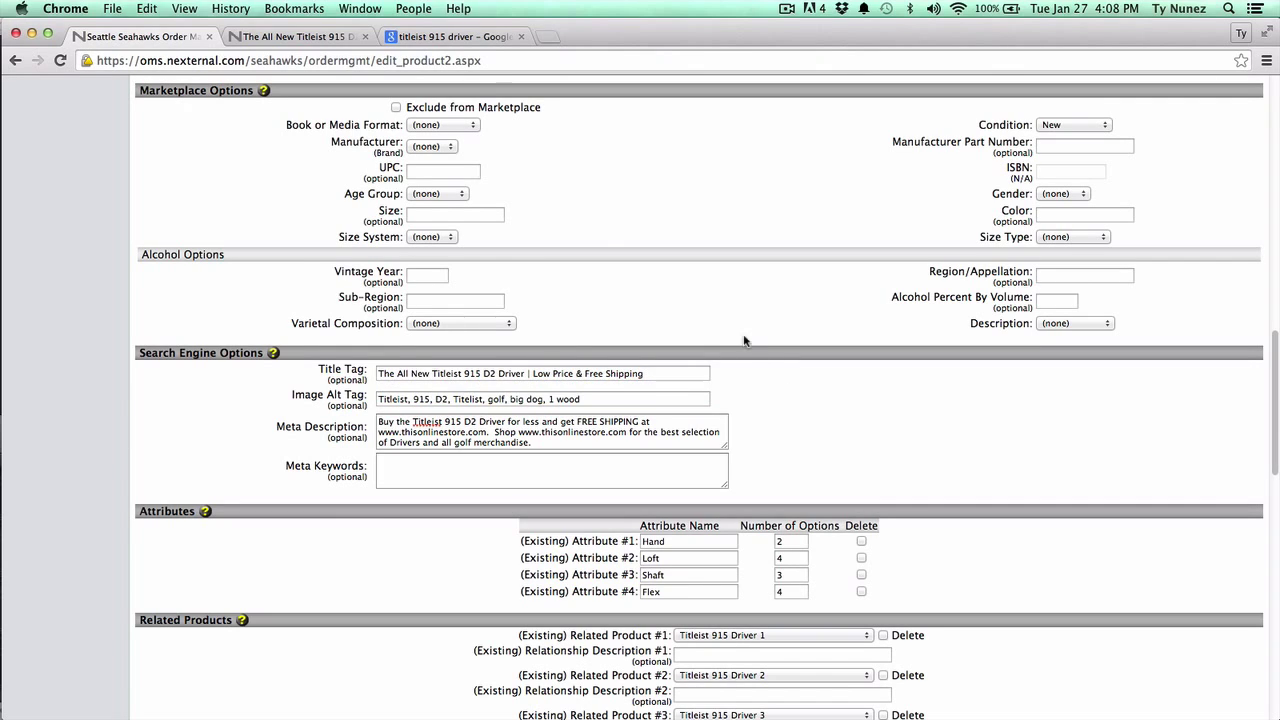
Look through the organic Google results and highlight the word "Review:" in the GolfWRX driver review title.
{"action": "left_click", "coordinate": [444, 37]}
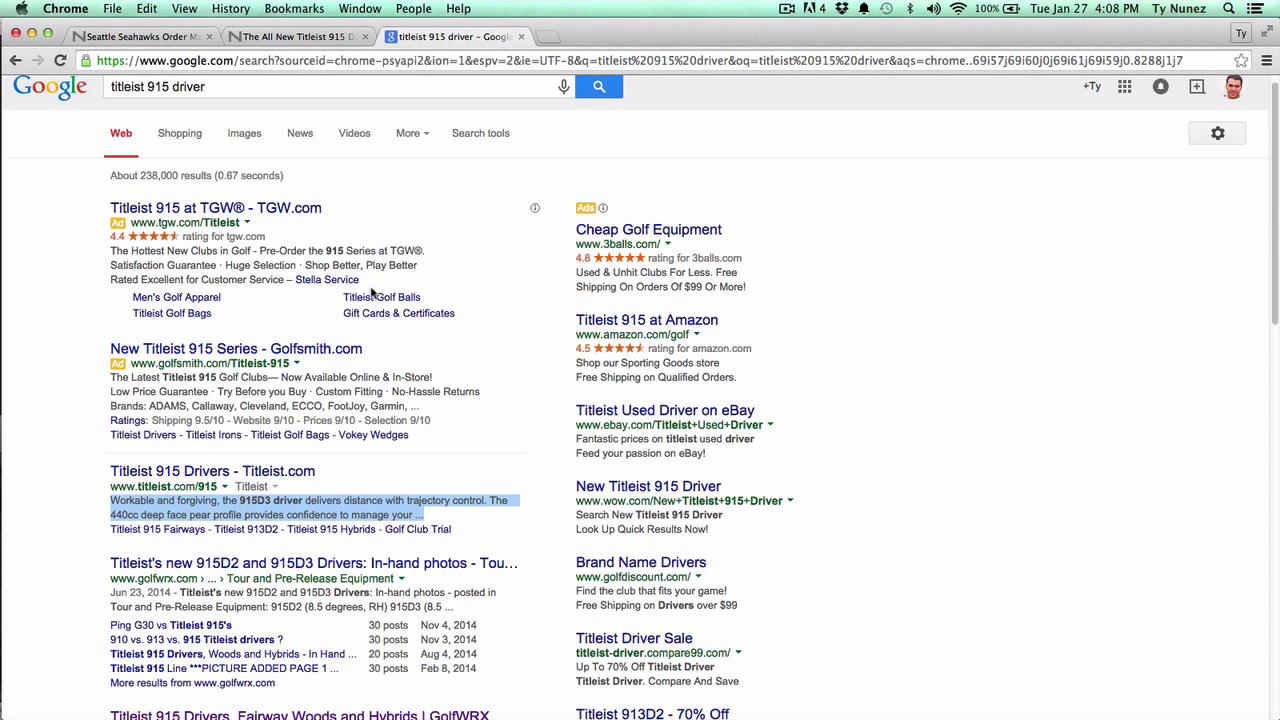
{"action": "left_click", "coordinate": [92, 475]}
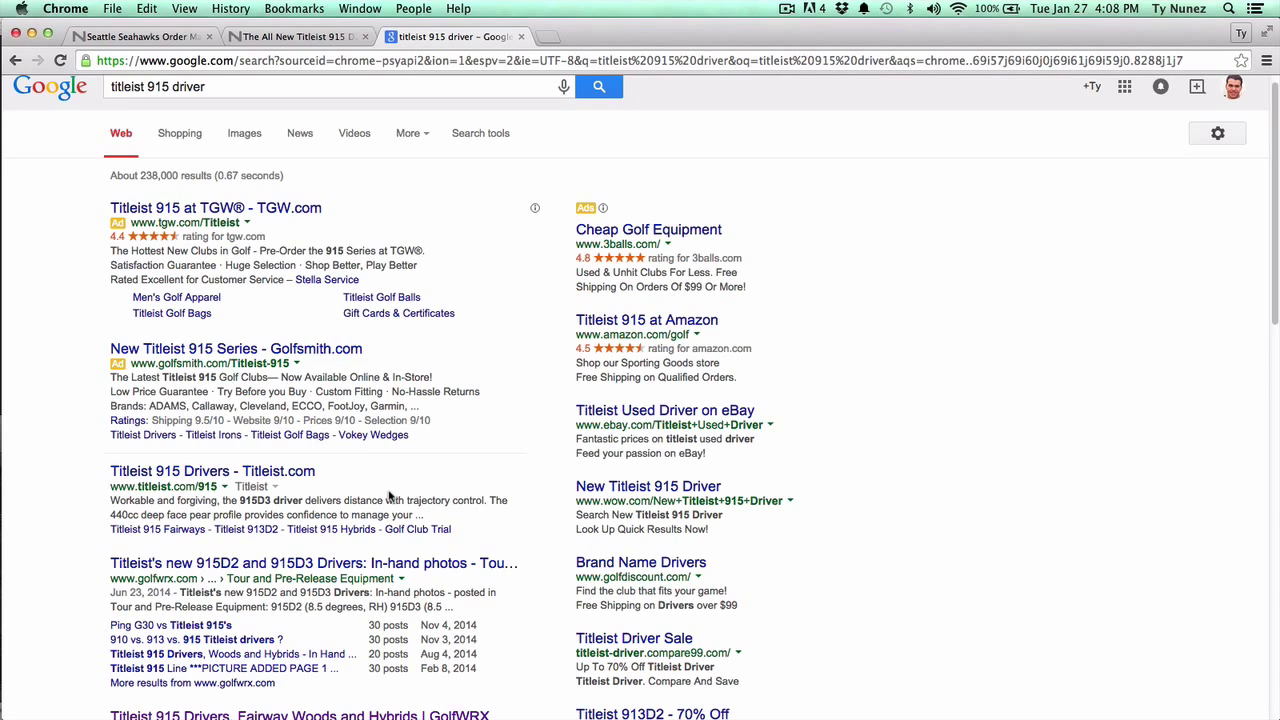
{"action": "scroll", "coordinate": [390, 496], "scroll_direction": "down", "scroll_amount": 5}
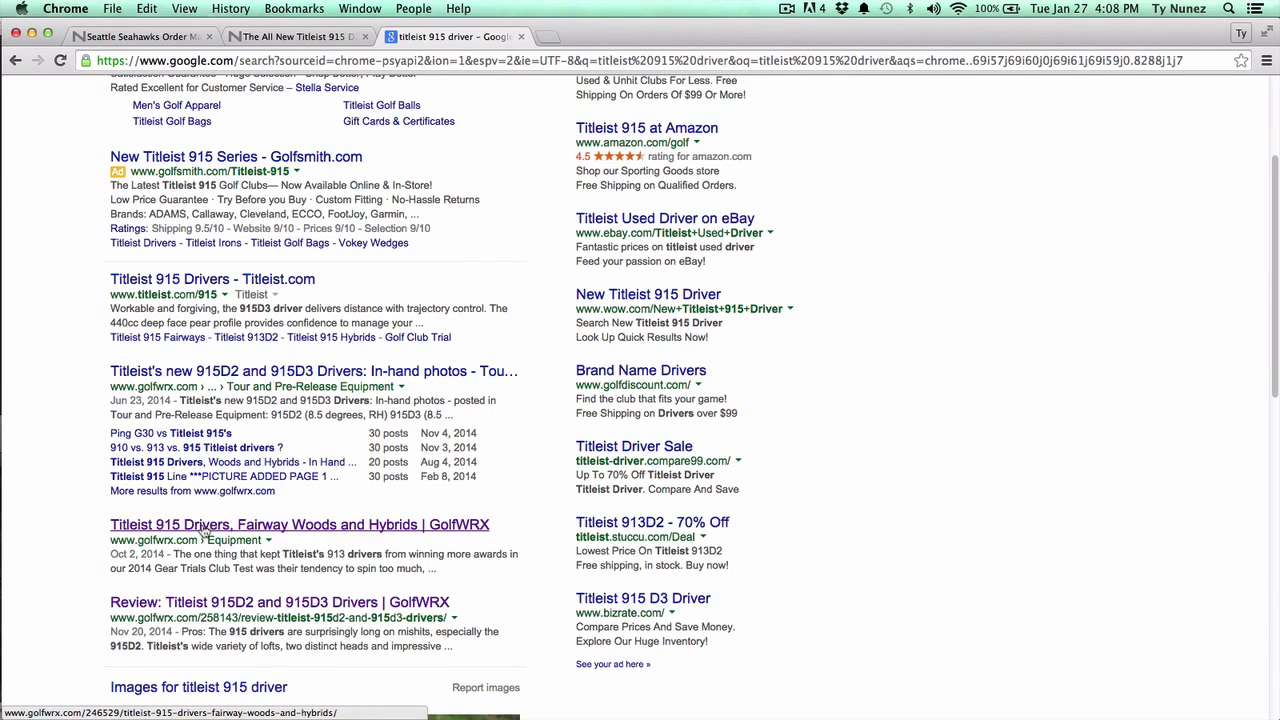
{"action": "left_click_drag", "start_coordinate": [103, 604], "coordinate": [166, 606]}
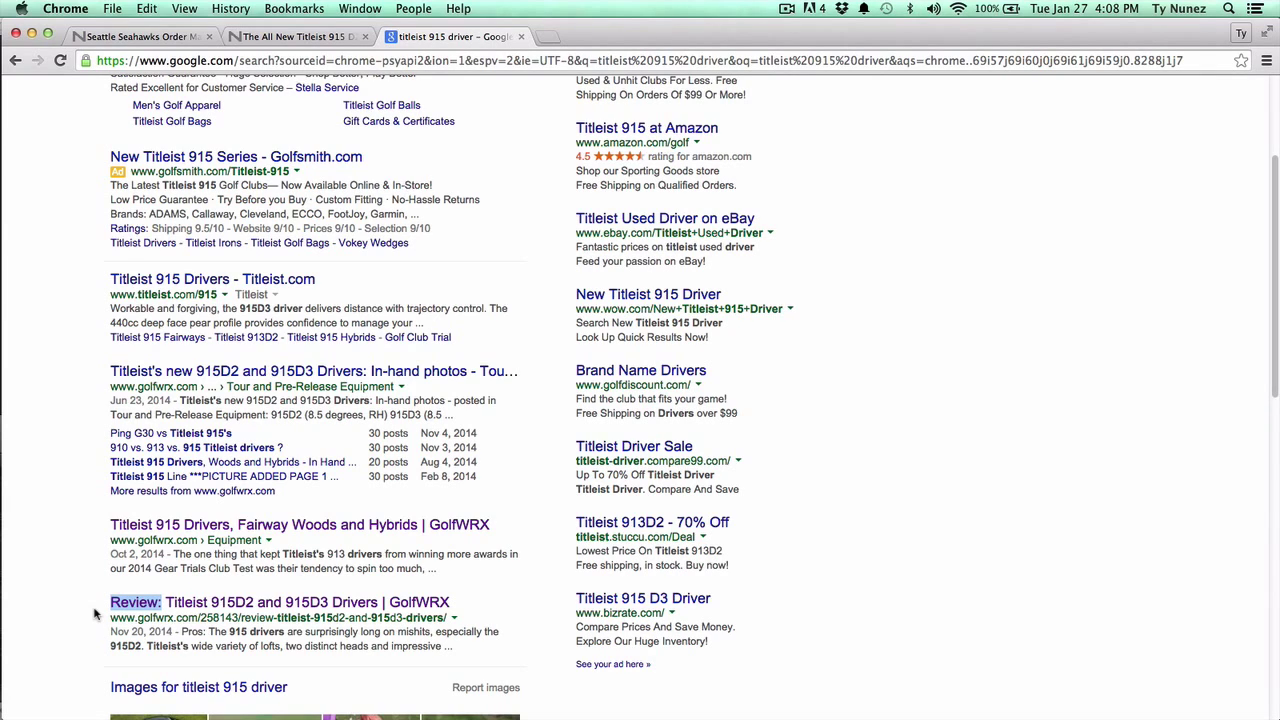
Return to the product's Search Engine Options and highlight the Image Alt Tag text.
{"action": "left_click", "coordinate": [295, 36]}
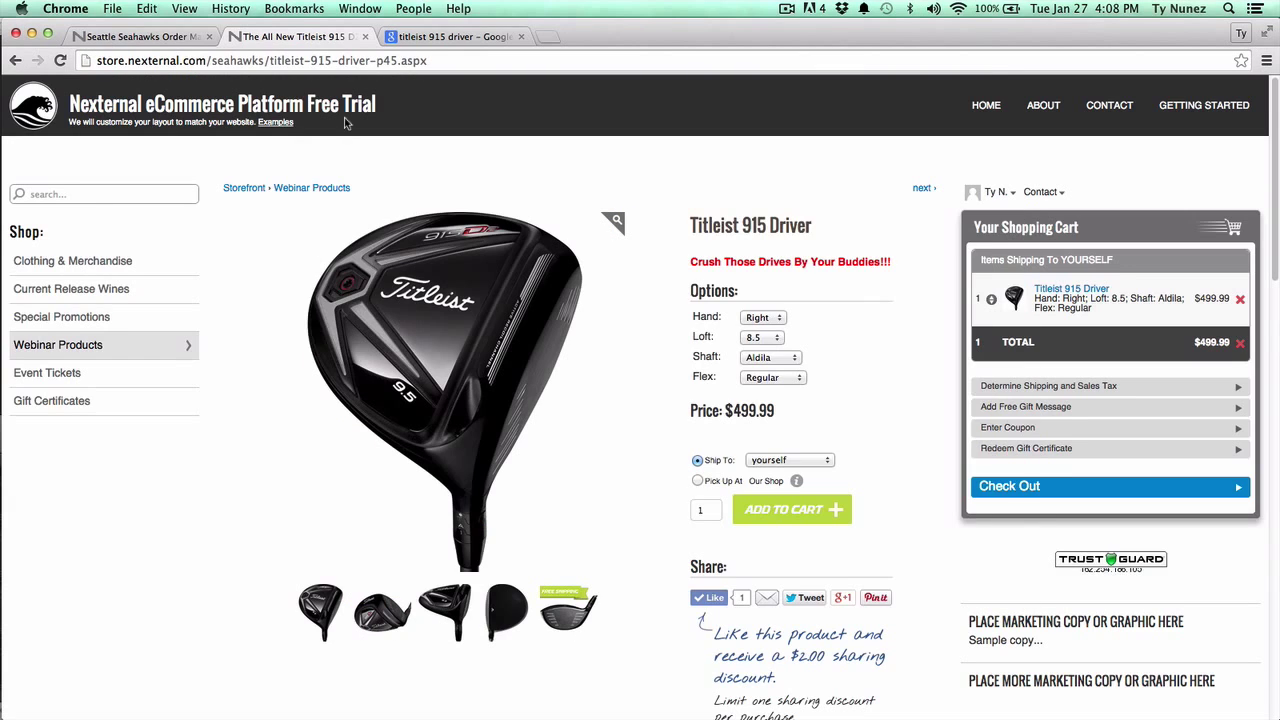
{"action": "left_click", "coordinate": [190, 37]}
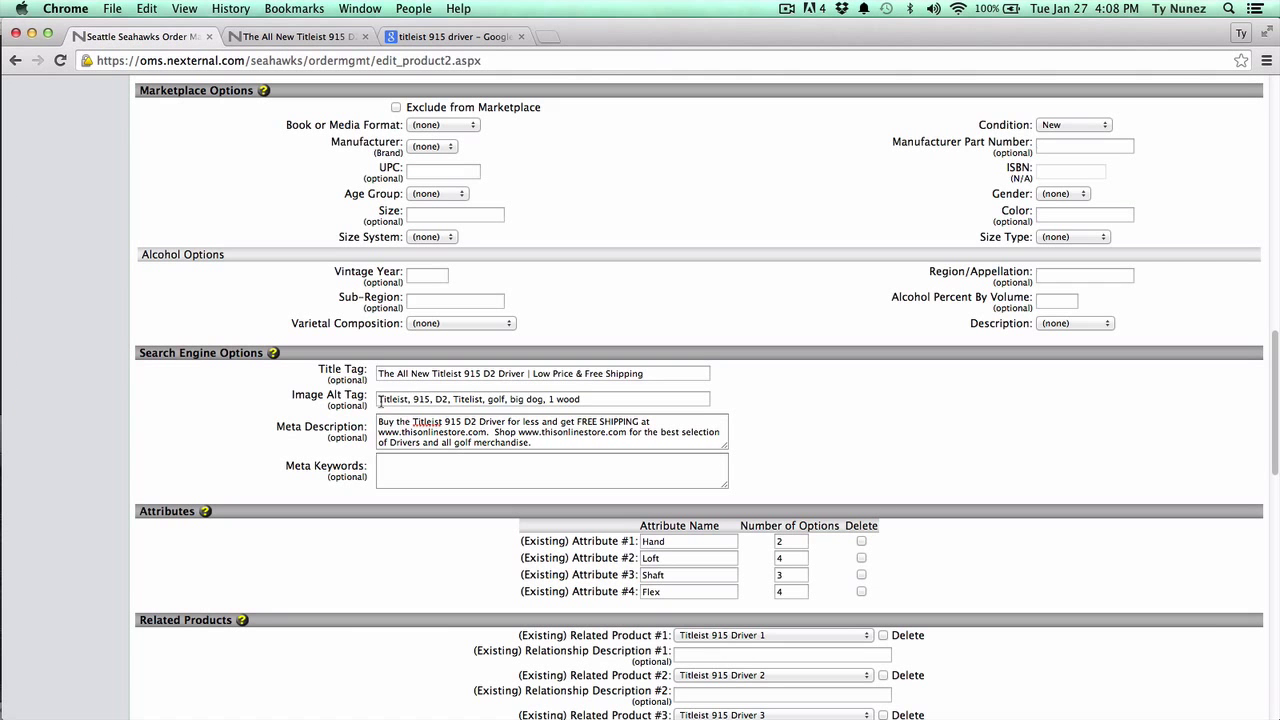
{"action": "left_click_drag", "start_coordinate": [380, 401], "coordinate": [599, 402]}
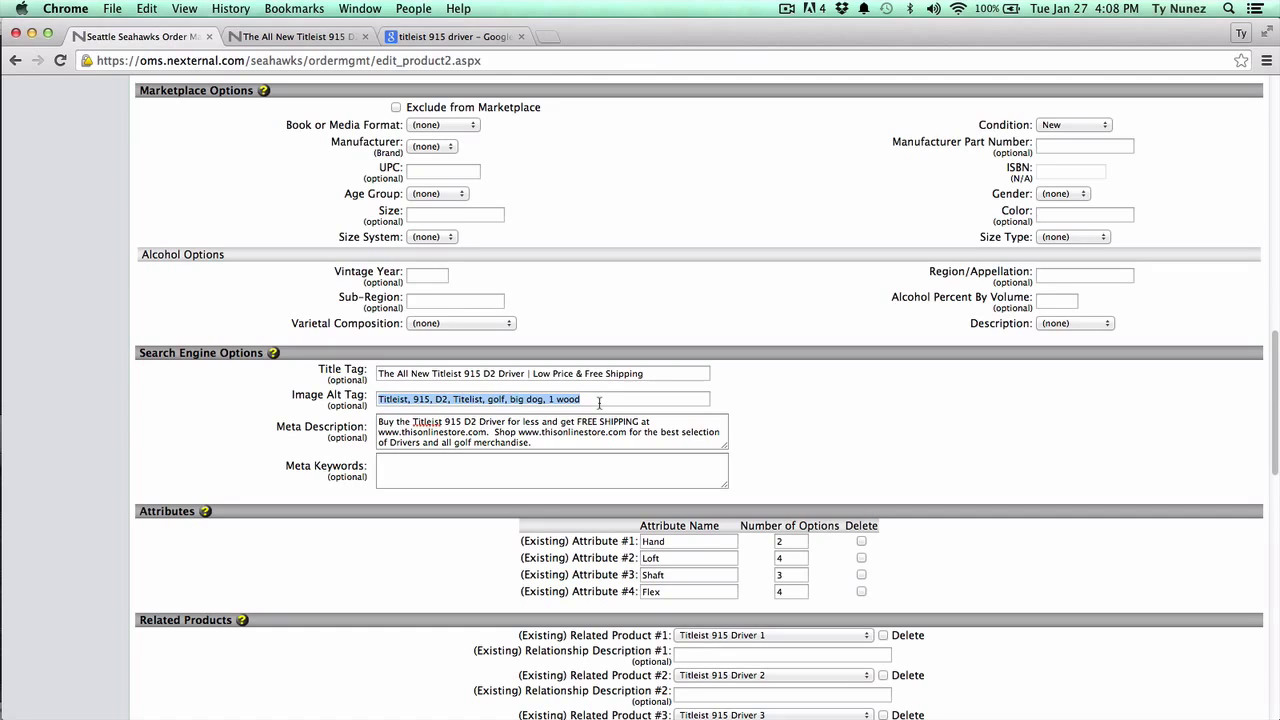
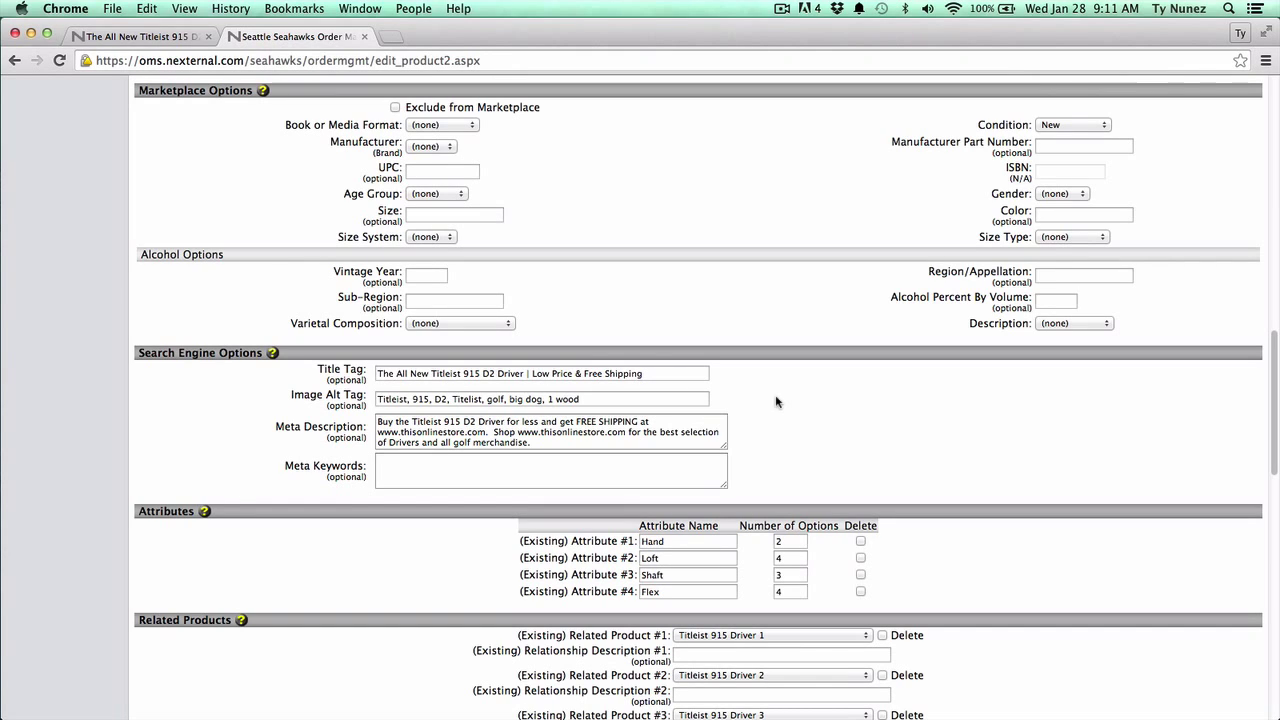
Open the store's Reviews list, and view the Customer Reviews on the Titleist 915 Driver storefront page.
{"action": "scroll", "coordinate": [775, 402], "scroll_direction": "up", "scroll_amount": 20}
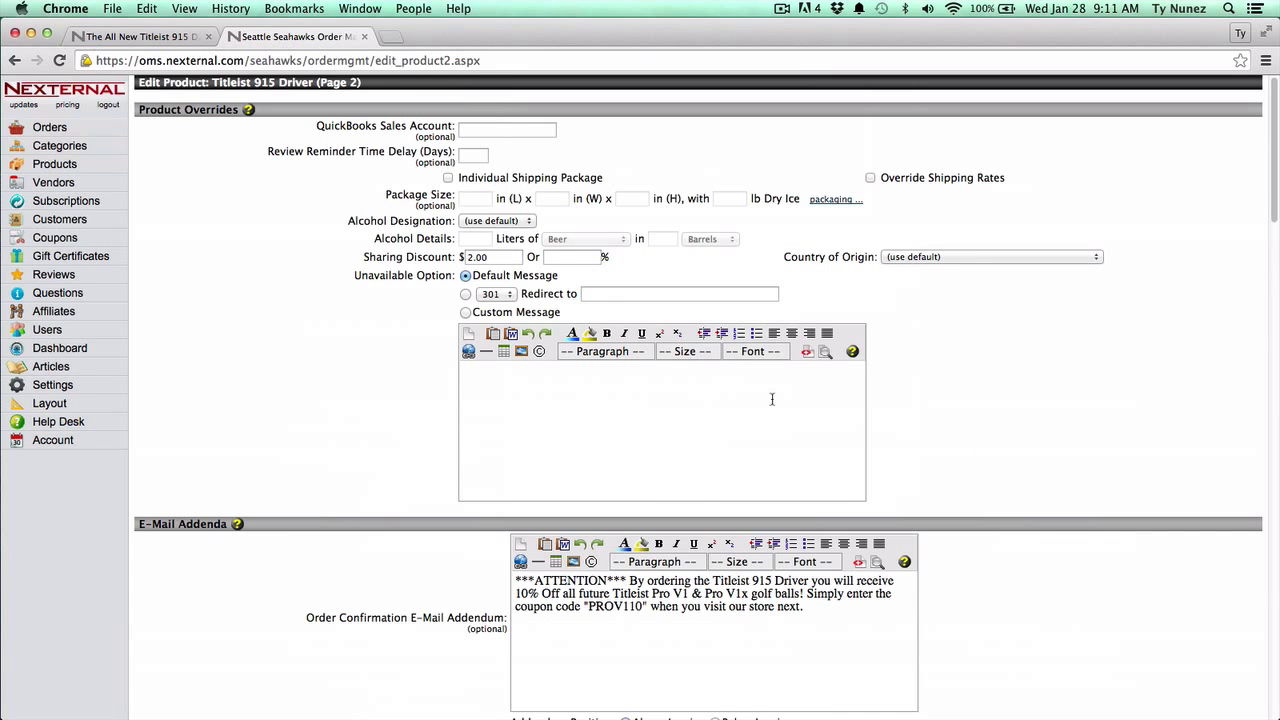
{"action": "left_click", "coordinate": [58, 280]}
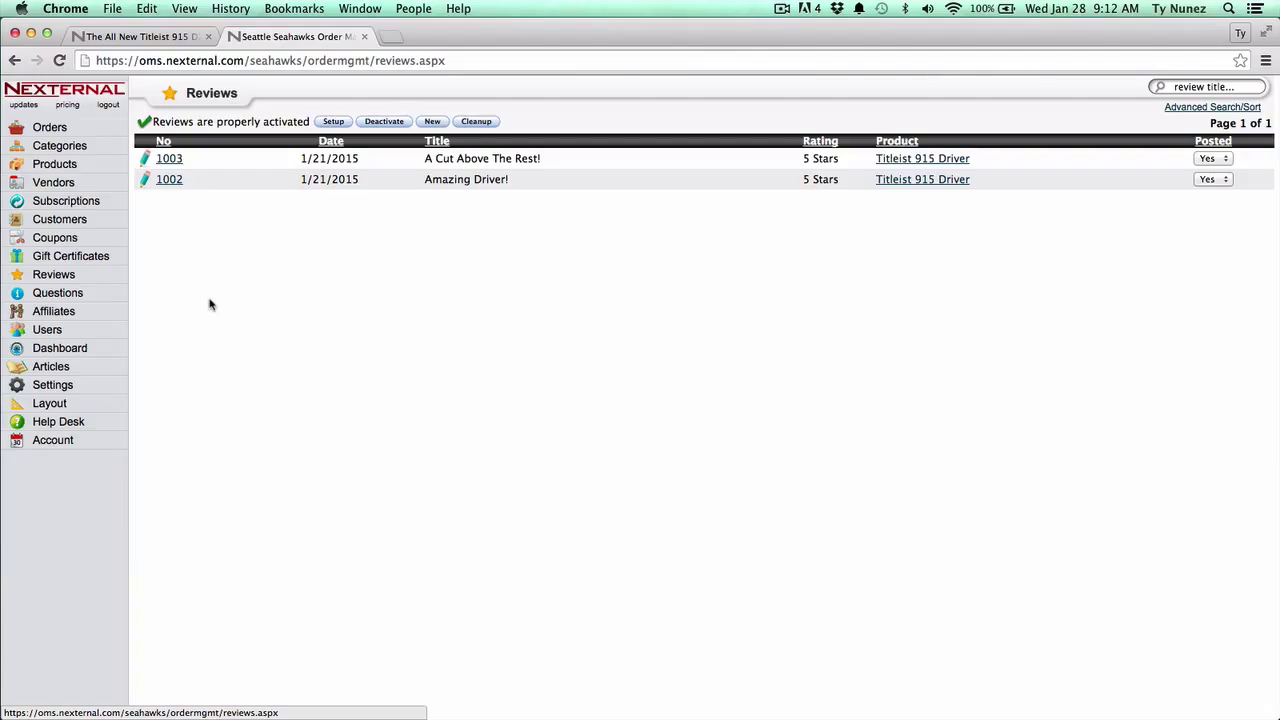
{"action": "left_click", "coordinate": [170, 38]}
{"action": "scroll", "coordinate": [722, 300], "scroll_direction": "down", "scroll_amount": 1}
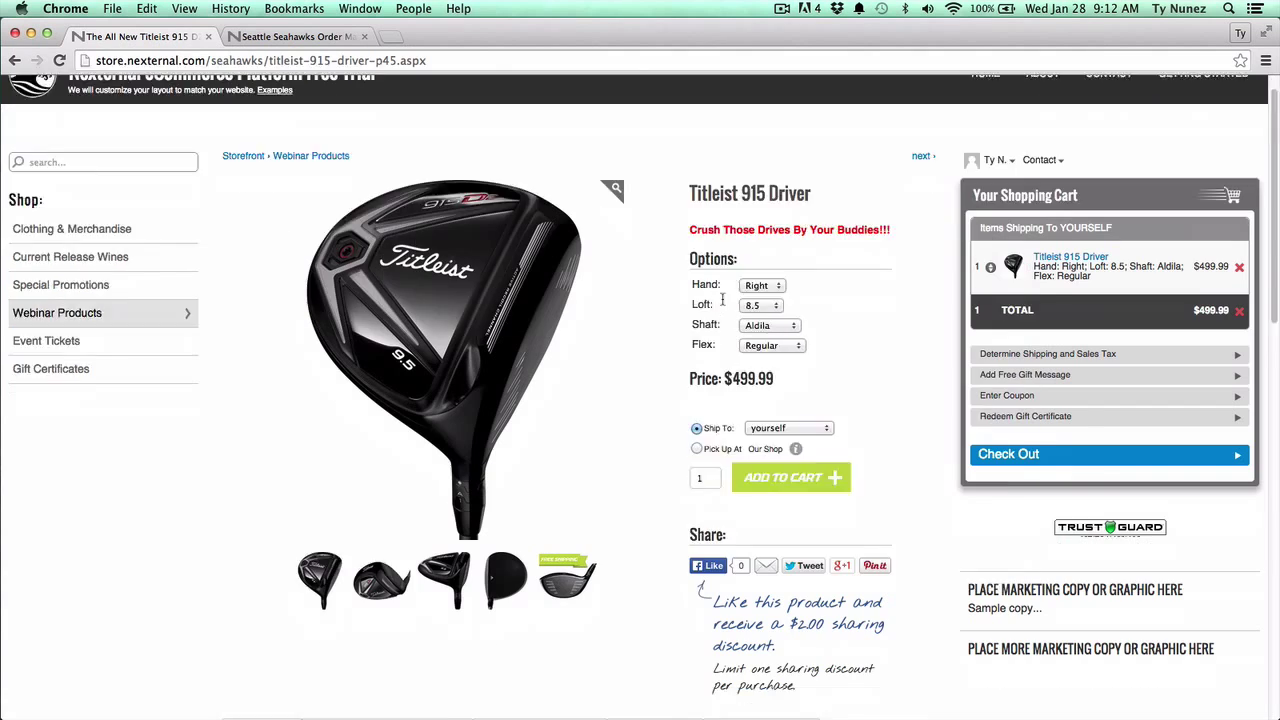
{"action": "scroll", "coordinate": [722, 300], "scroll_direction": "down", "scroll_amount": 5}
{"action": "left_click", "coordinate": [388, 285]}
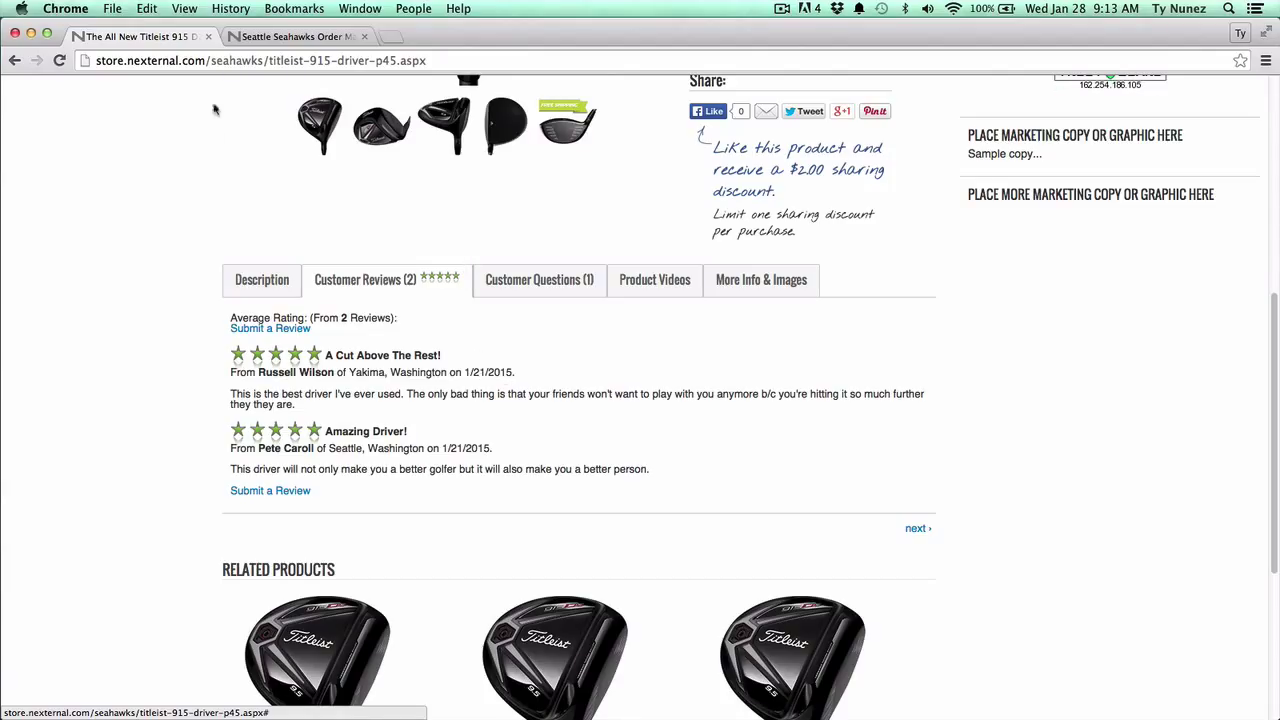
Open the Reviews Setup in order management and highlight the Use Review Reminders option.
{"action": "left_click", "coordinate": [266, 38]}
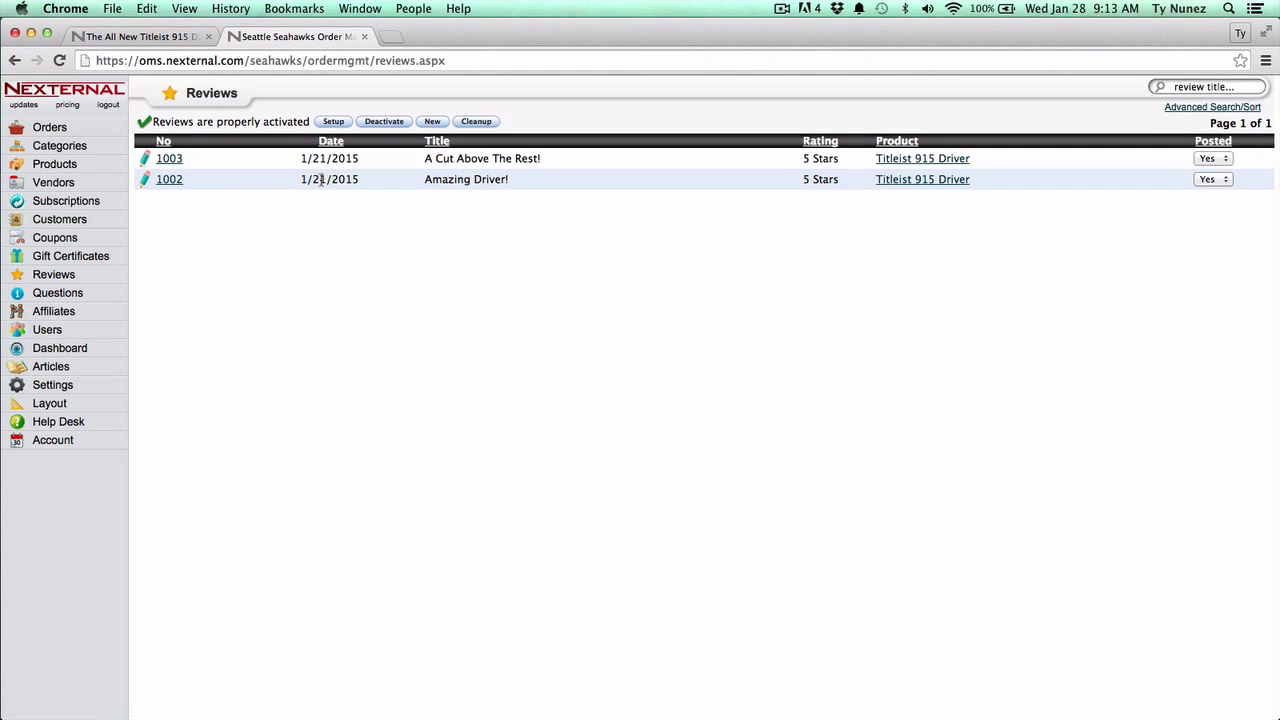
{"action": "left_click", "coordinate": [333, 124]}
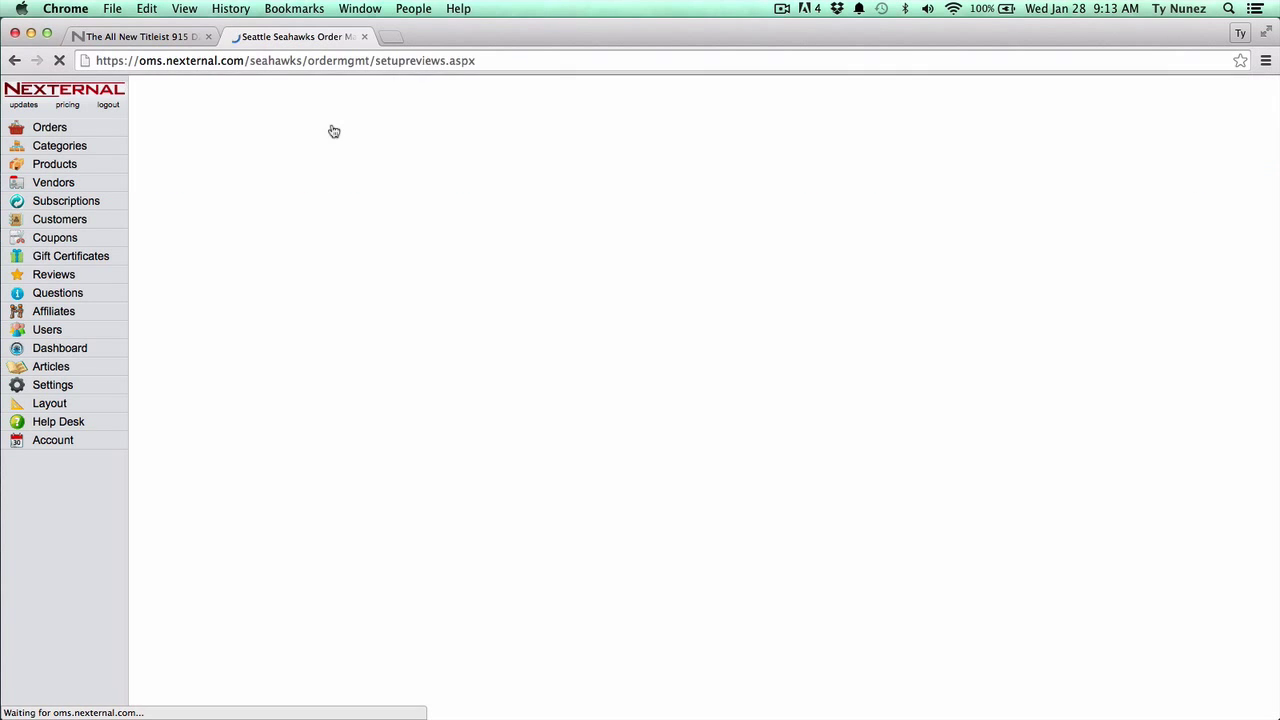
{"action": "scroll", "coordinate": [340, 350], "scroll_direction": "down", "scroll_amount": 5}
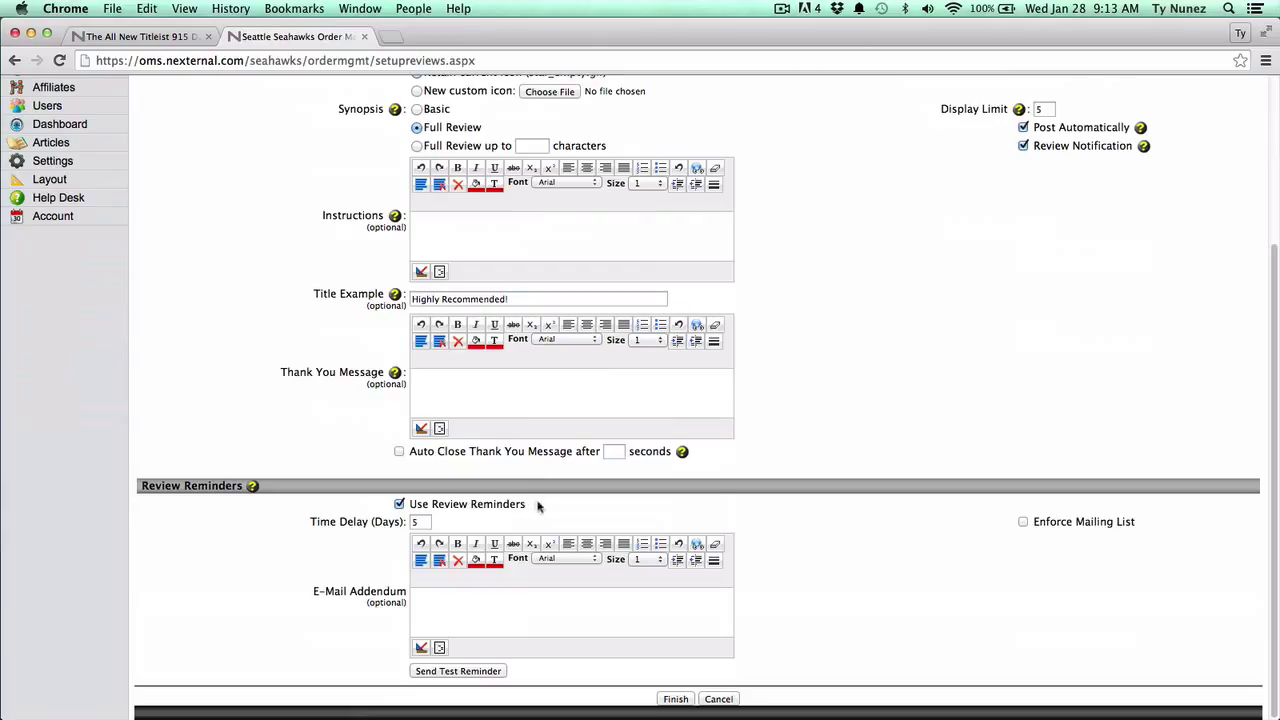
{"action": "left_click_drag", "start_coordinate": [540, 504], "coordinate": [285, 453]}
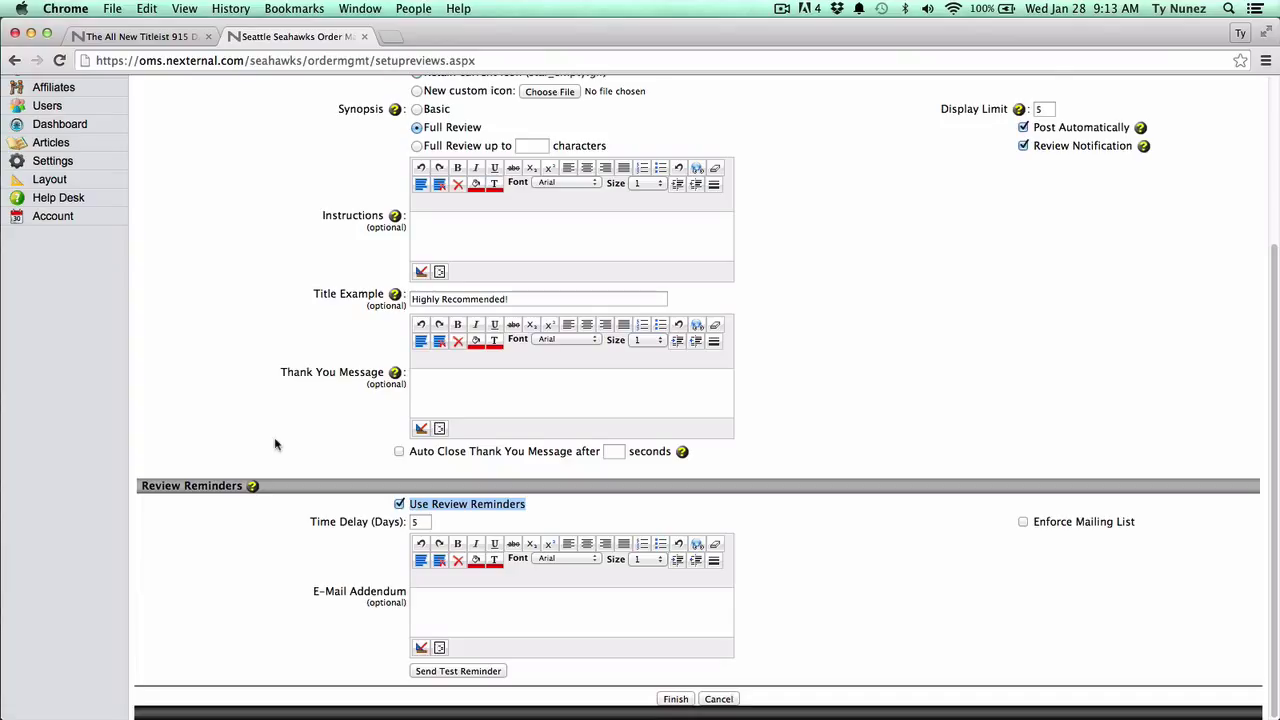
Set the review reminder Time Delay to 10 days.
{"action": "double_click", "coordinate": [414, 522]}
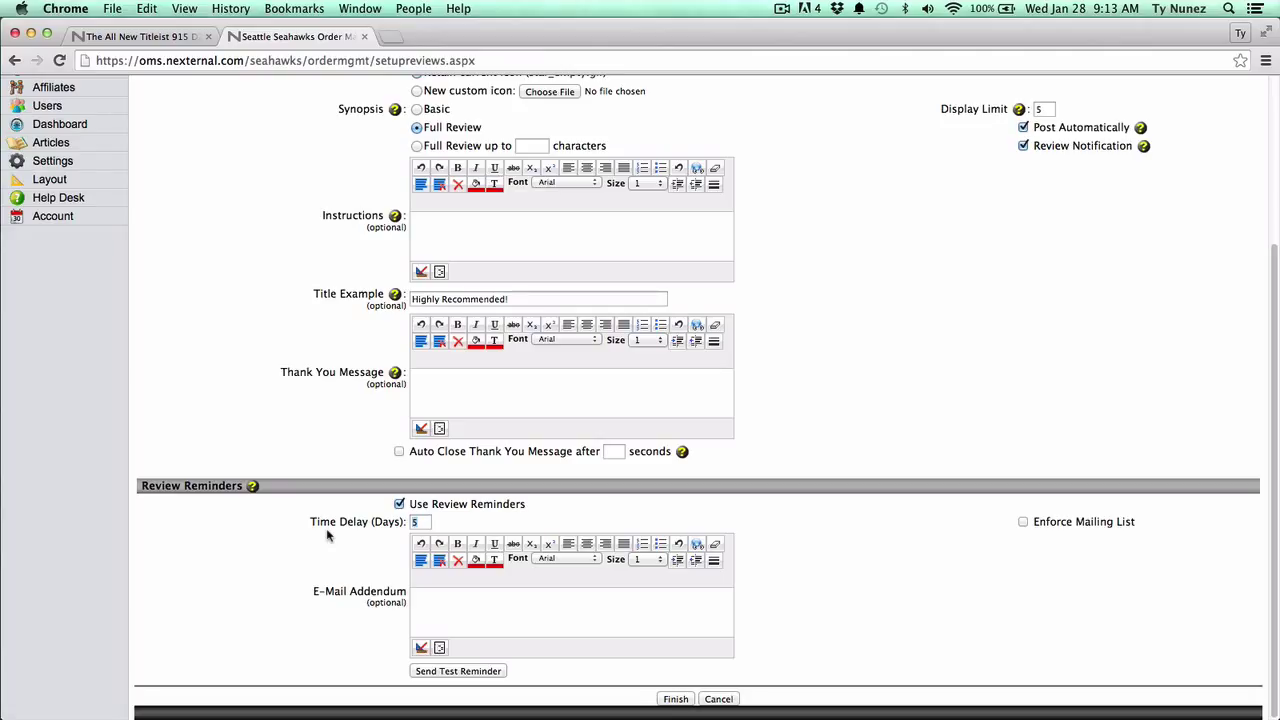
{"action": "type", "text": "10"}
{"action": "scroll", "coordinate": [330, 535], "scroll_direction": "up", "scroll_amount": 3}
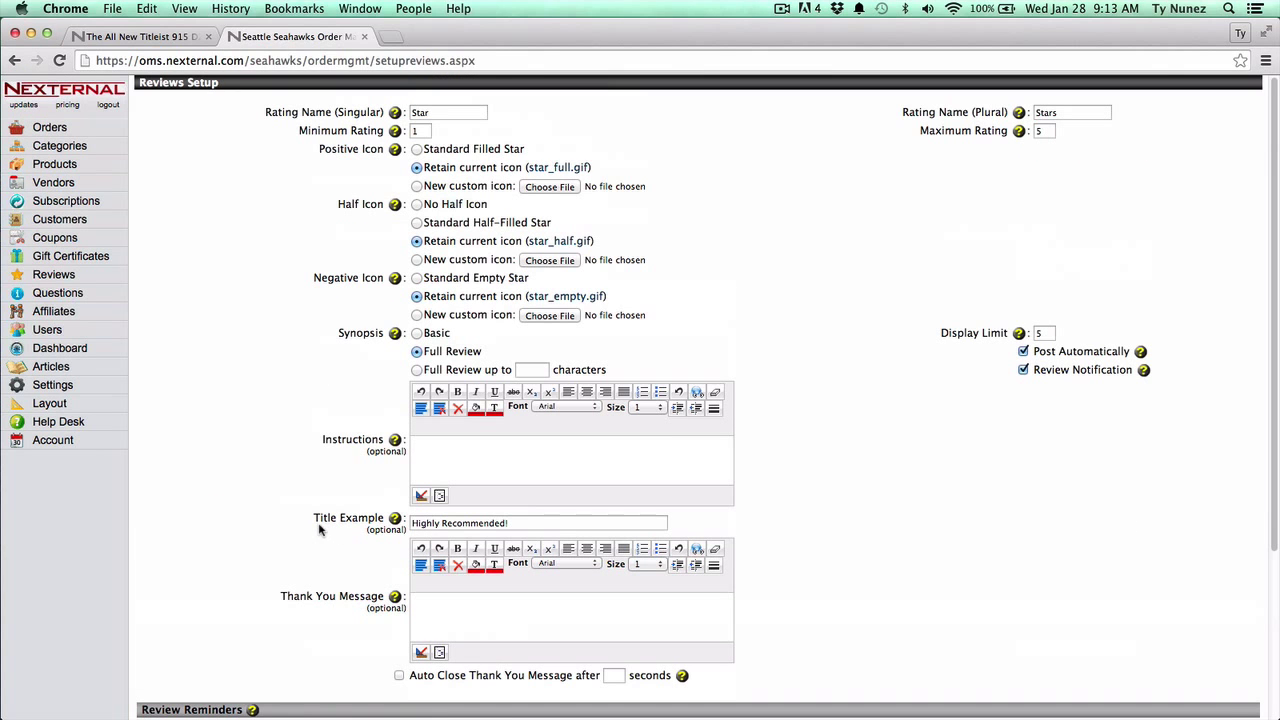
Open the Questions list, and highlight the head cover question and its response in the storefront product's Customer Questions.
{"action": "left_click", "coordinate": [80, 300]}
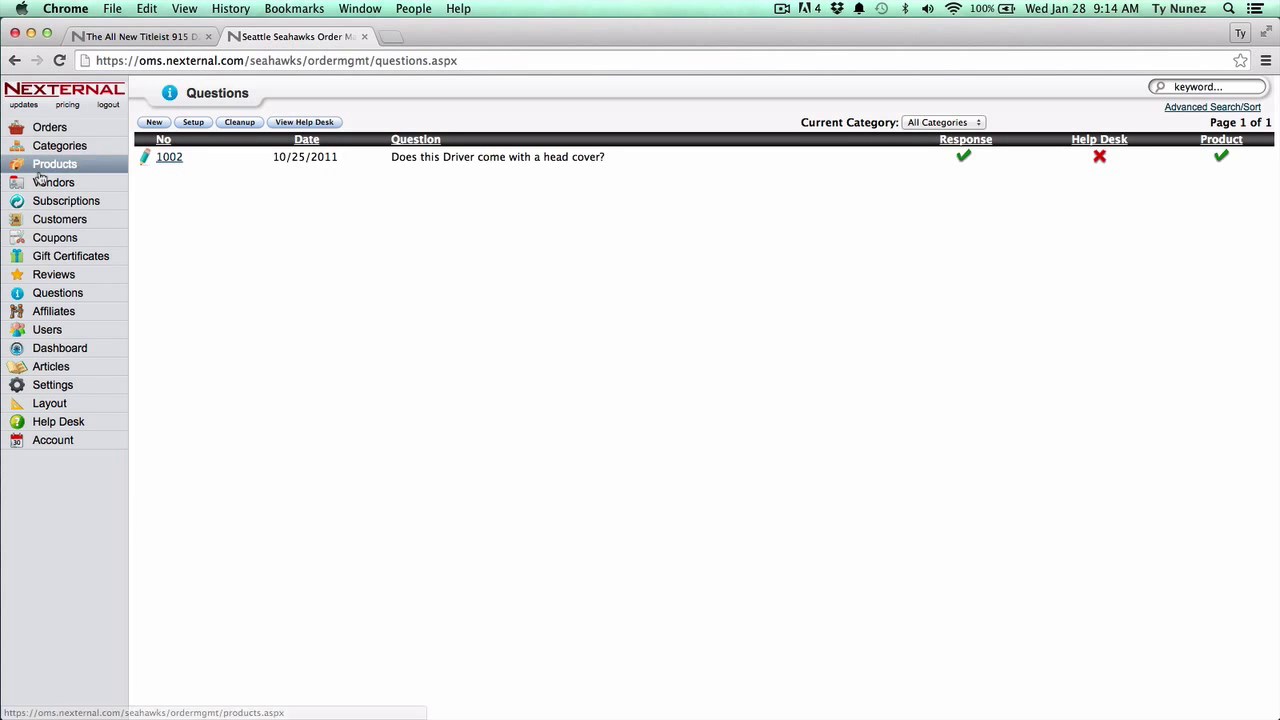
{"action": "left_click", "coordinate": [140, 36]}
{"action": "left_click", "coordinate": [539, 282]}
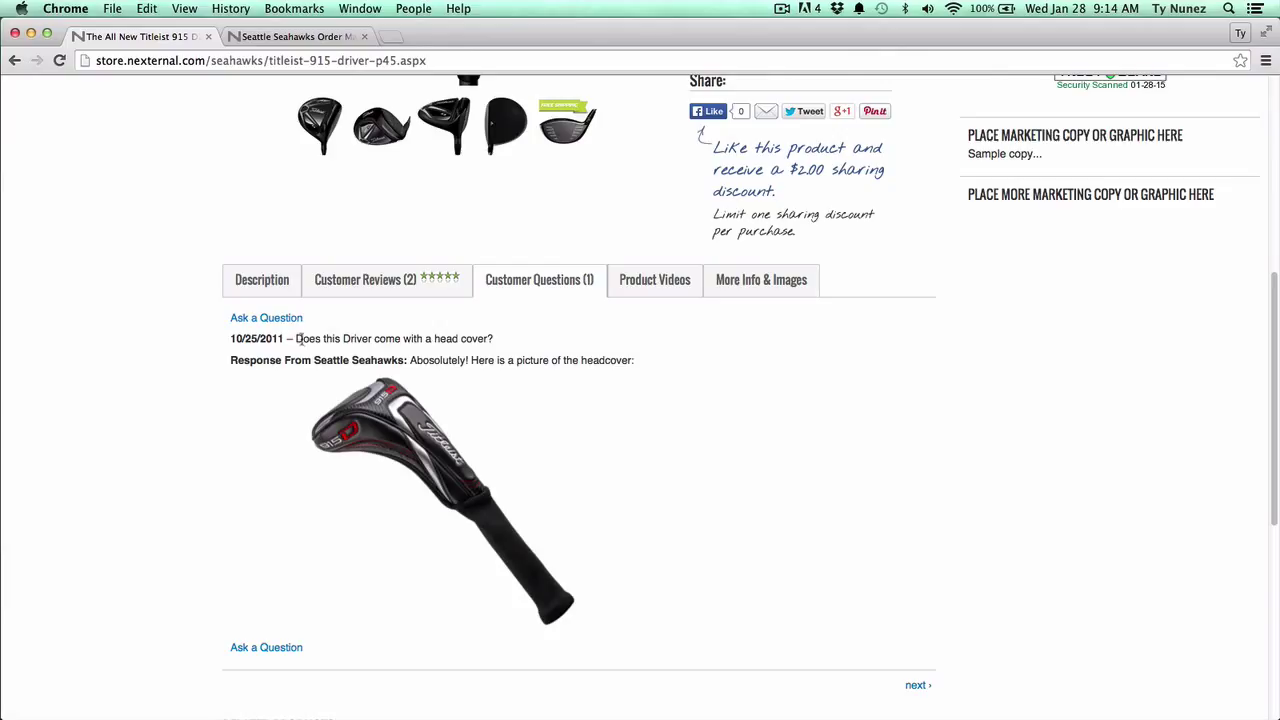
{"action": "left_click_drag", "start_coordinate": [297, 339], "coordinate": [516, 346]}
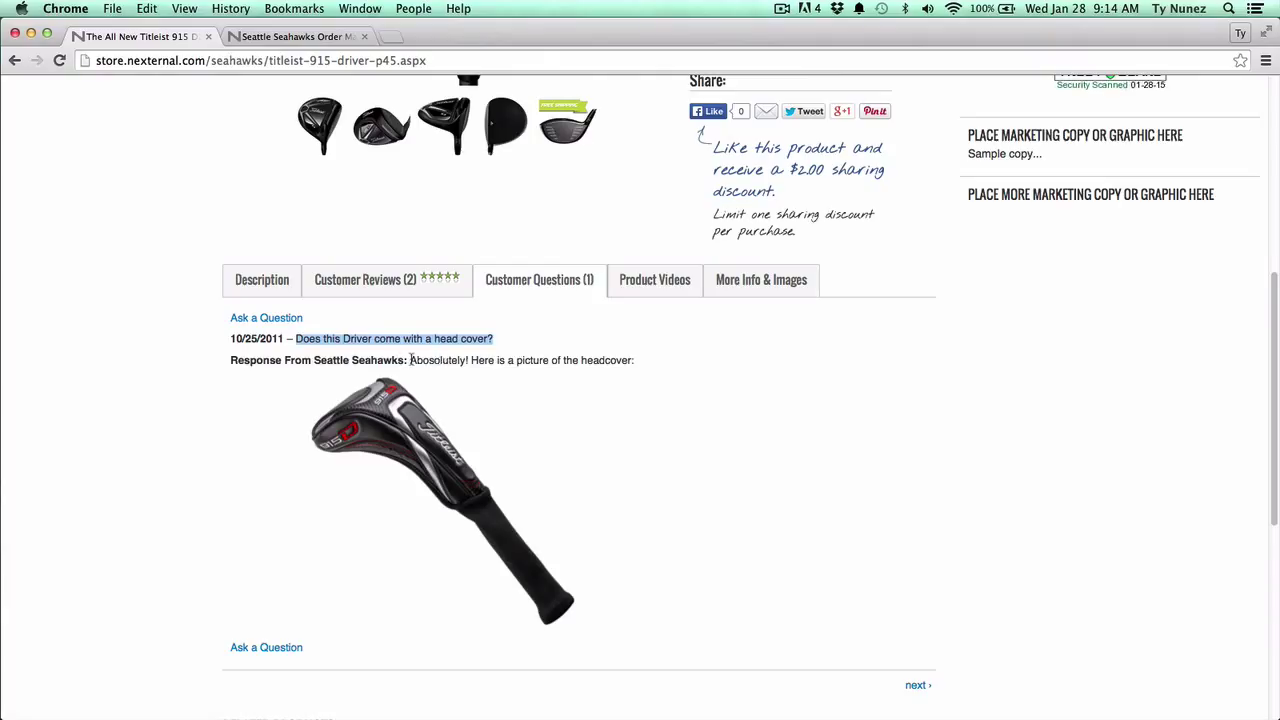
{"action": "left_click_drag", "start_coordinate": [411, 359], "coordinate": [649, 368]}
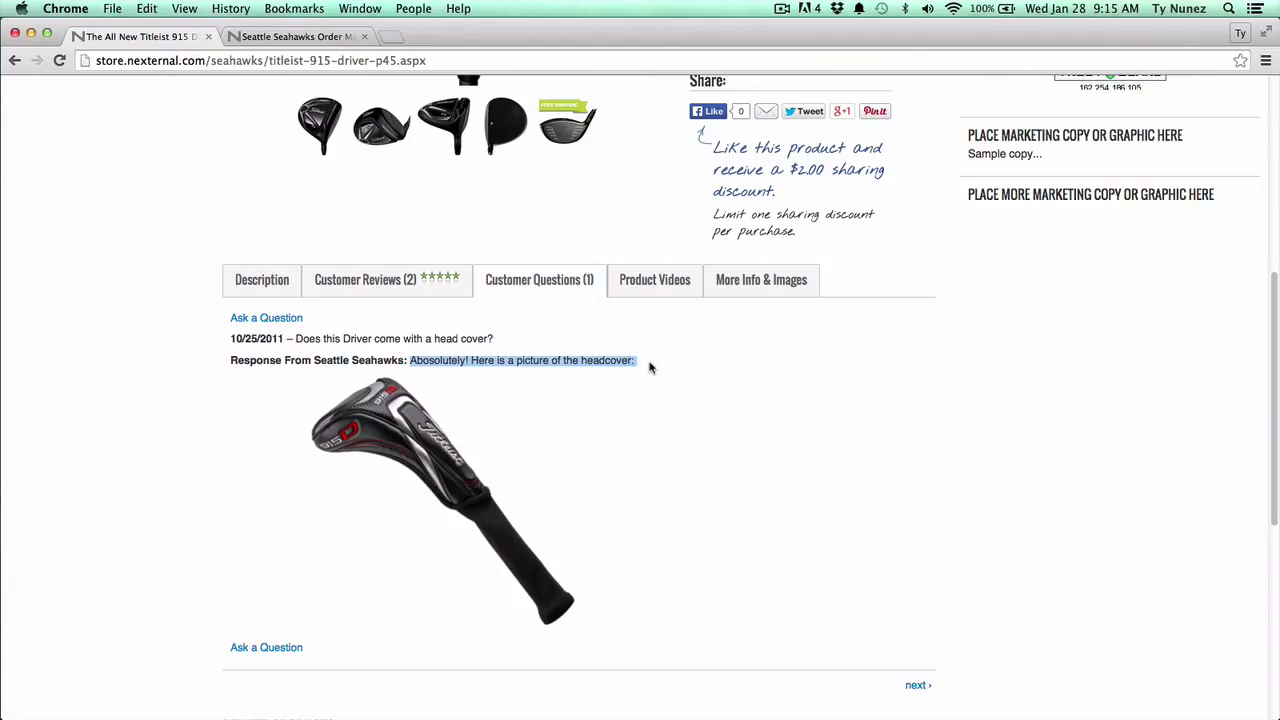
Open the Questions Setup and highlight the Allow Product Questions option under Product Questions.
{"action": "left_click", "coordinate": [262, 37]}
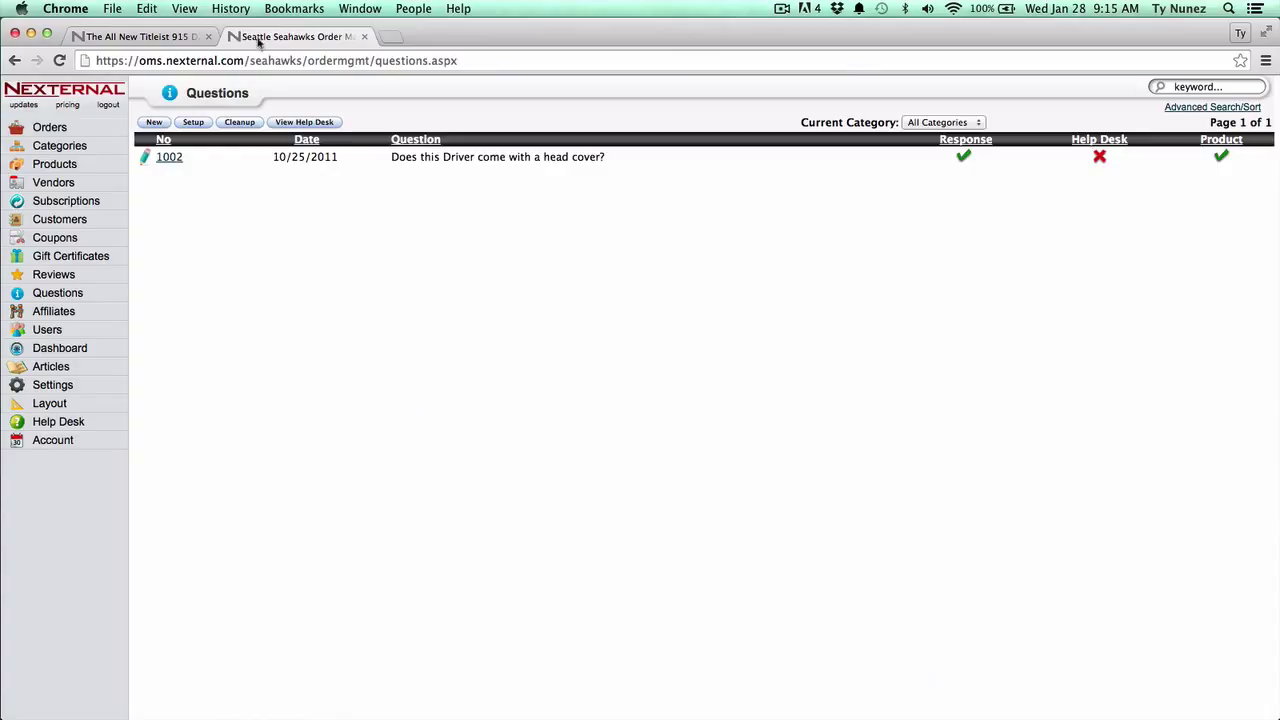
{"action": "left_click", "coordinate": [196, 123]}
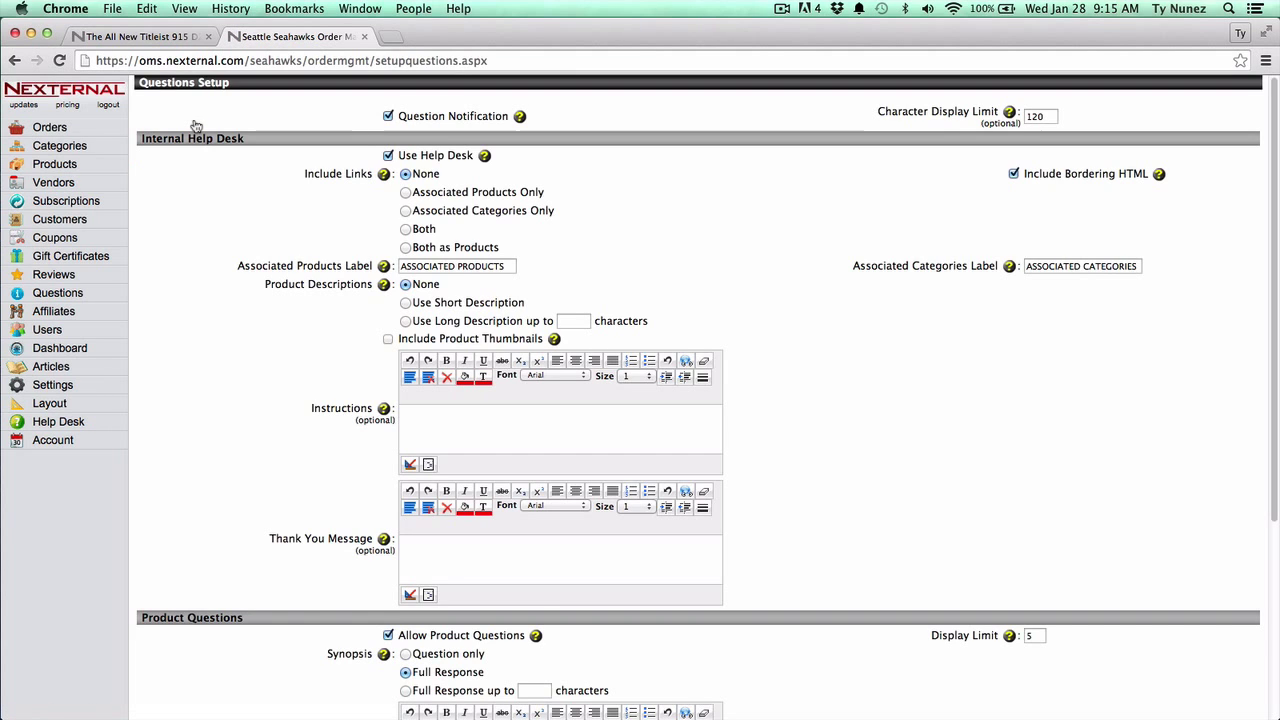
{"action": "scroll", "coordinate": [350, 445], "scroll_direction": "down", "scroll_amount": 5}
{"action": "left_click_drag", "start_coordinate": [405, 360], "coordinate": [528, 356]}
{"action": "left_click", "coordinate": [675, 391]}
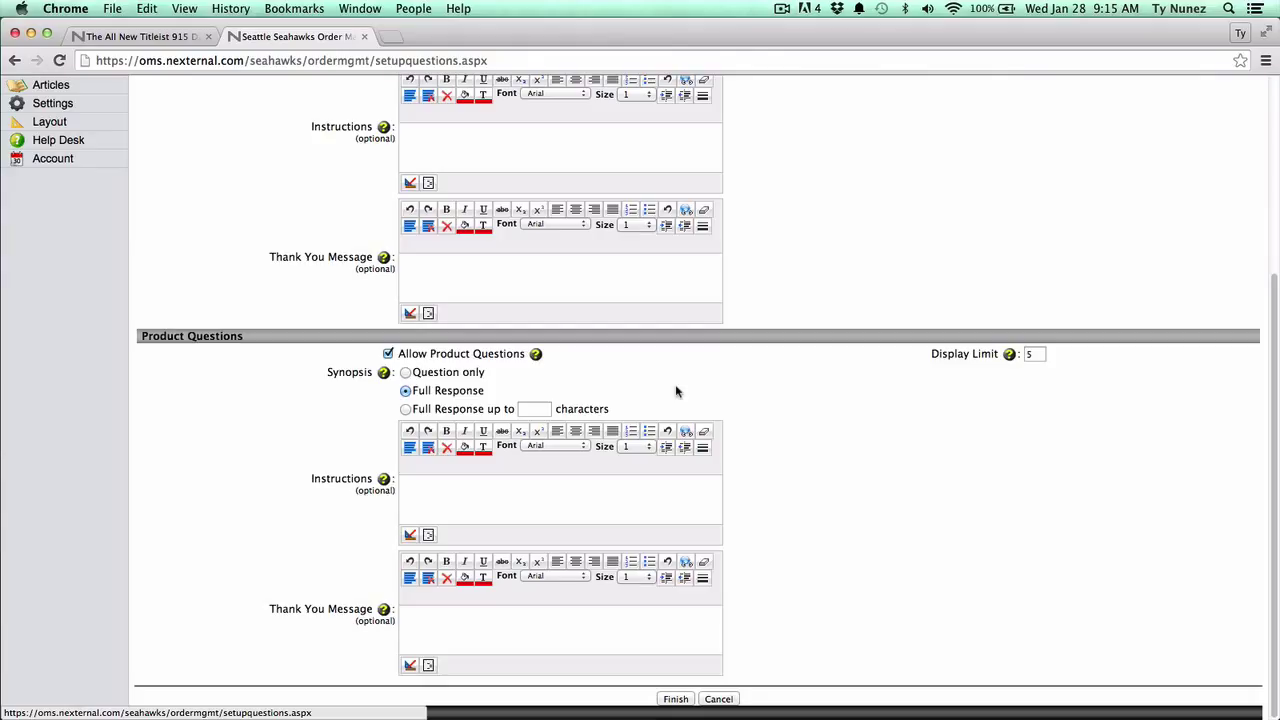
View the Description of the Titleist 915 Driver on the storefront and look over its Related Products.
{"action": "left_click", "coordinate": [167, 38]}
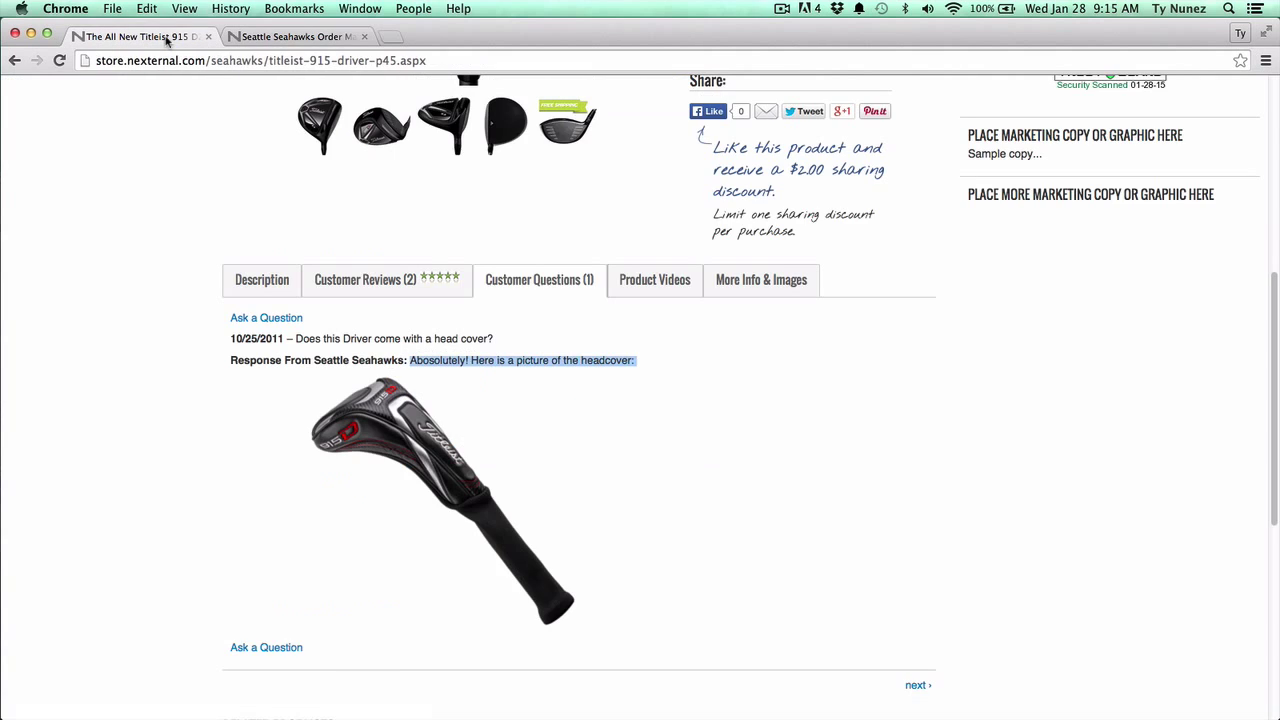
{"action": "left_click", "coordinate": [245, 289]}
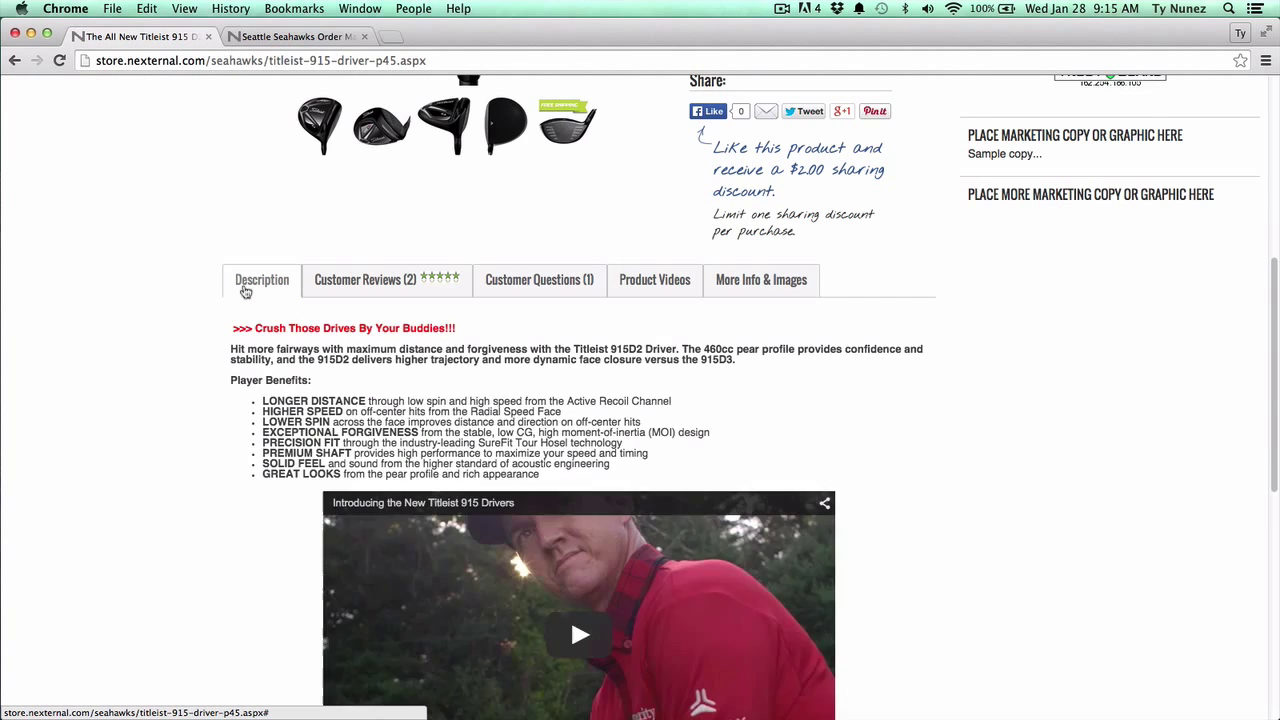
{"action": "scroll", "coordinate": [102, 338], "scroll_direction": "down", "scroll_amount": 5}
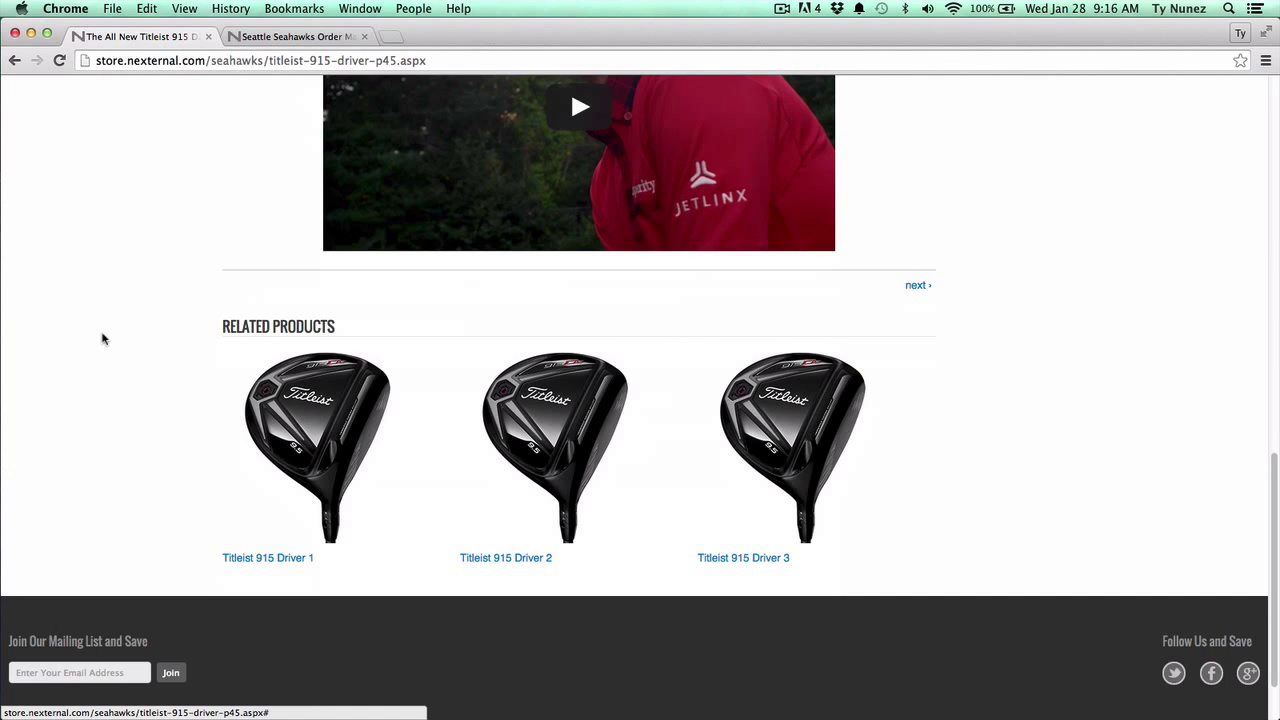
{"action": "scroll", "coordinate": [102, 340], "scroll_direction": "up", "scroll_amount": 5}
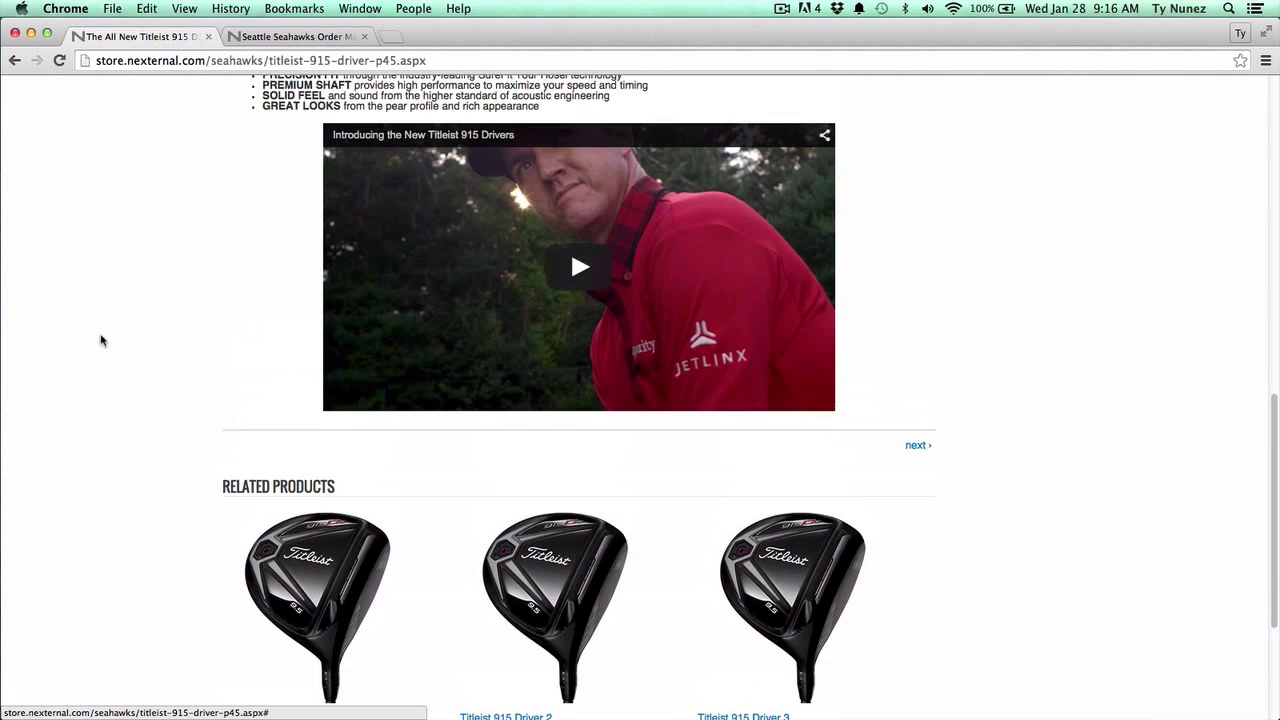
{"action": "scroll", "coordinate": [102, 340], "scroll_direction": "up", "scroll_amount": 1}
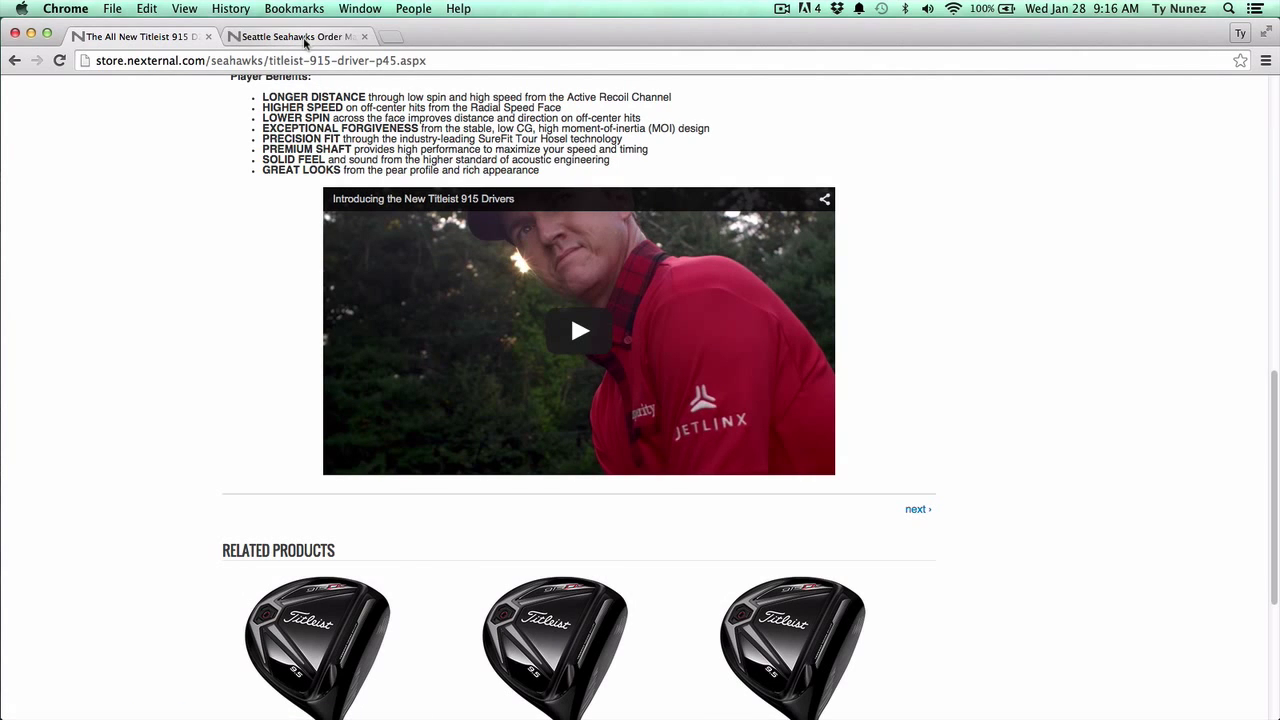
Open the Titleist 915 Driver record from the order management product list and go to its Related Products section.
{"action": "left_click", "coordinate": [300, 36]}
{"action": "scroll", "coordinate": [272, 195], "scroll_direction": "up", "scroll_amount": 5}
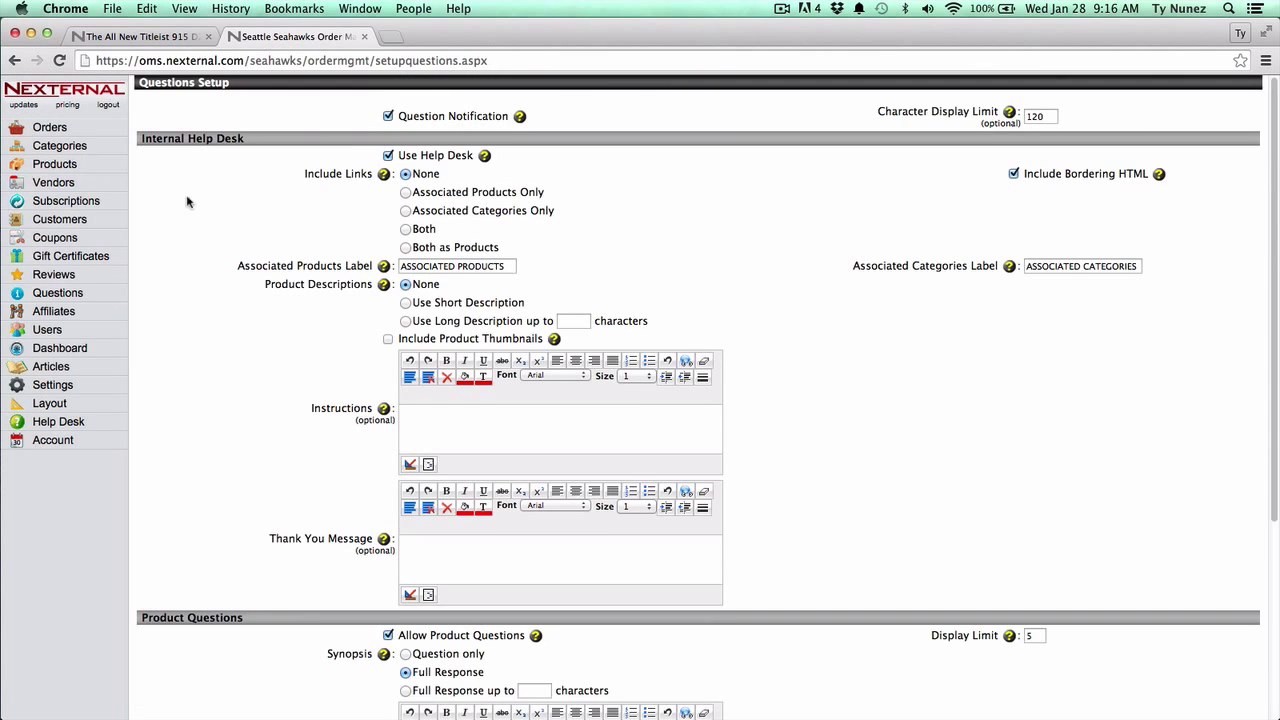
{"action": "left_click", "coordinate": [78, 168]}
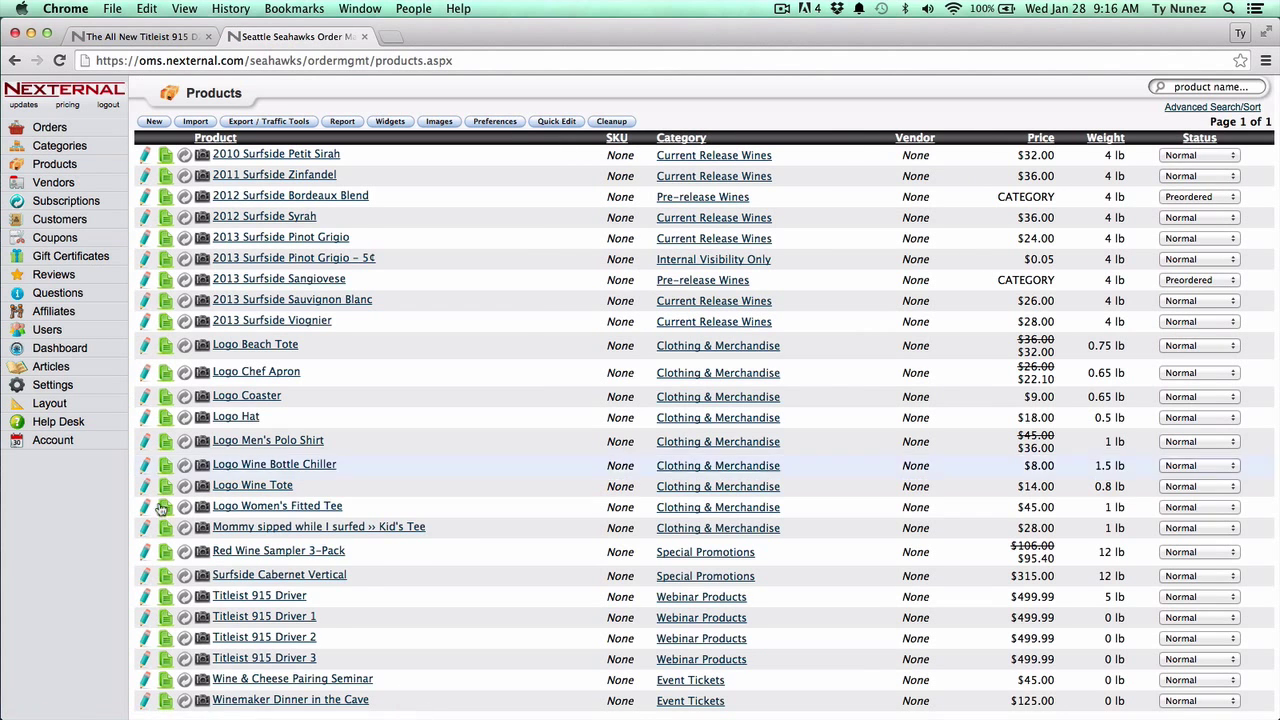
{"action": "left_click", "coordinate": [234, 600]}
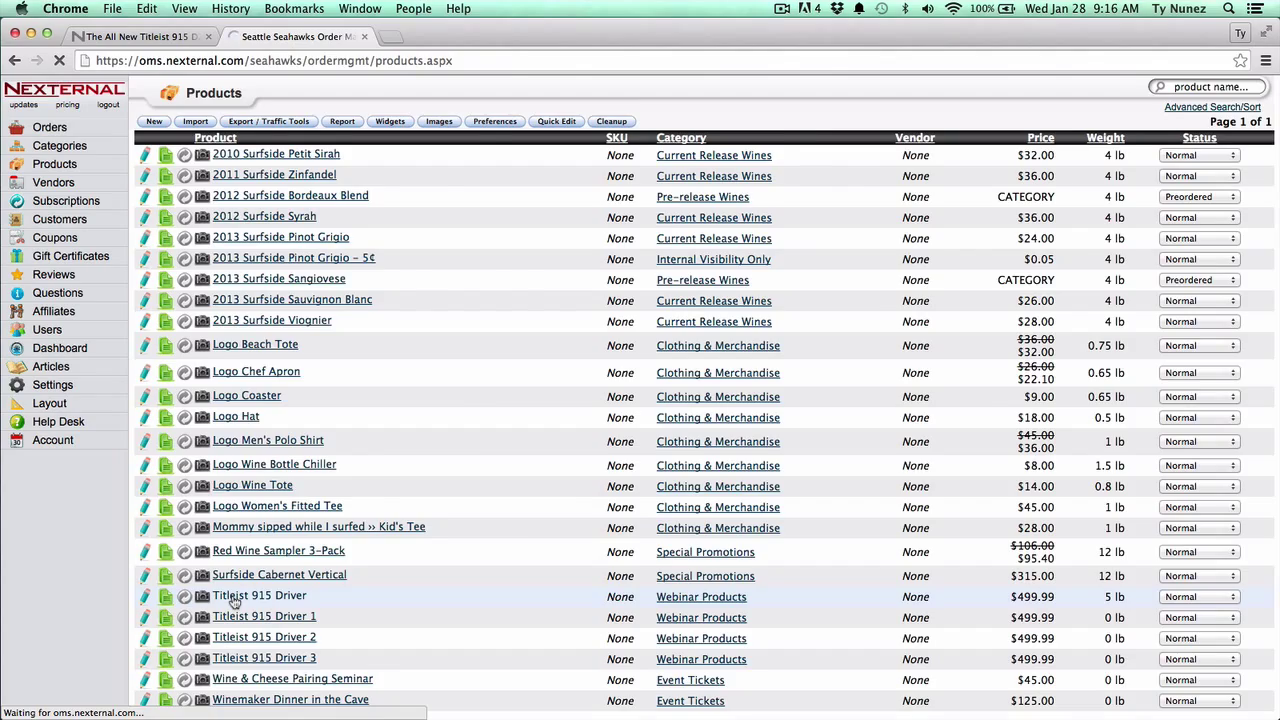
{"action": "scroll", "coordinate": [234, 602], "scroll_direction": "down", "scroll_amount": 10}
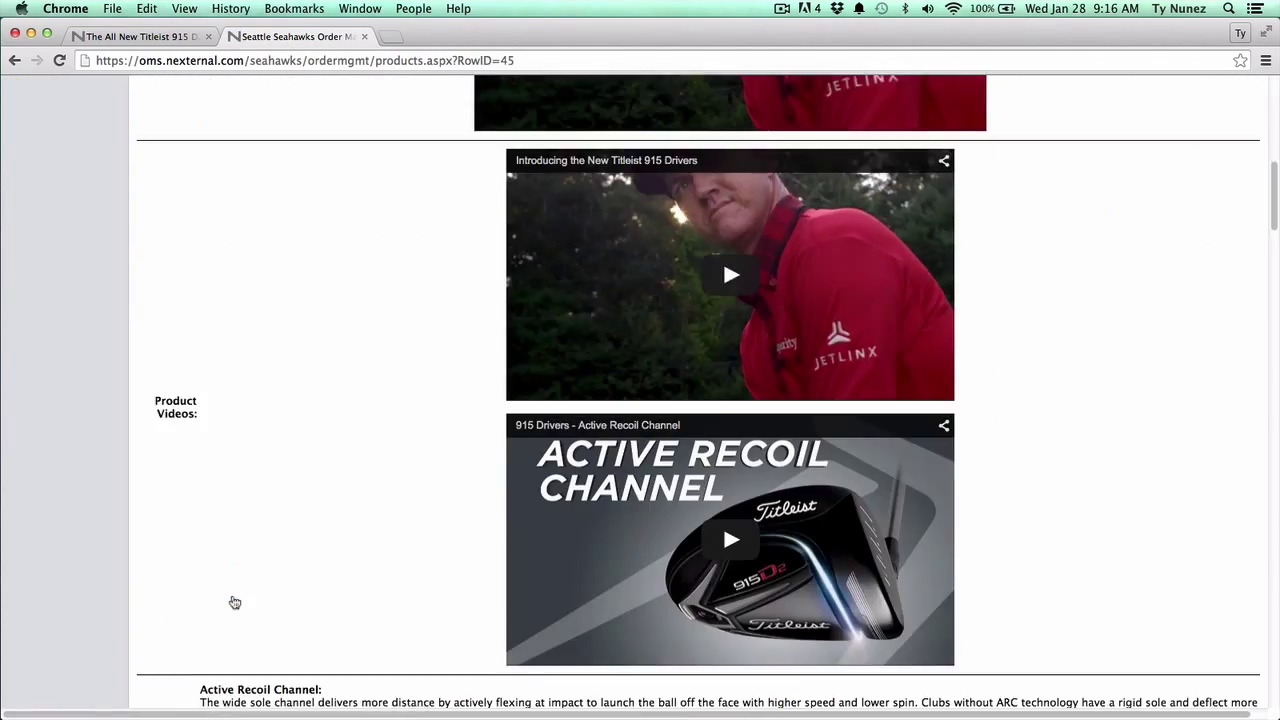
{"action": "scroll", "coordinate": [234, 602], "scroll_direction": "down", "scroll_amount": 20}
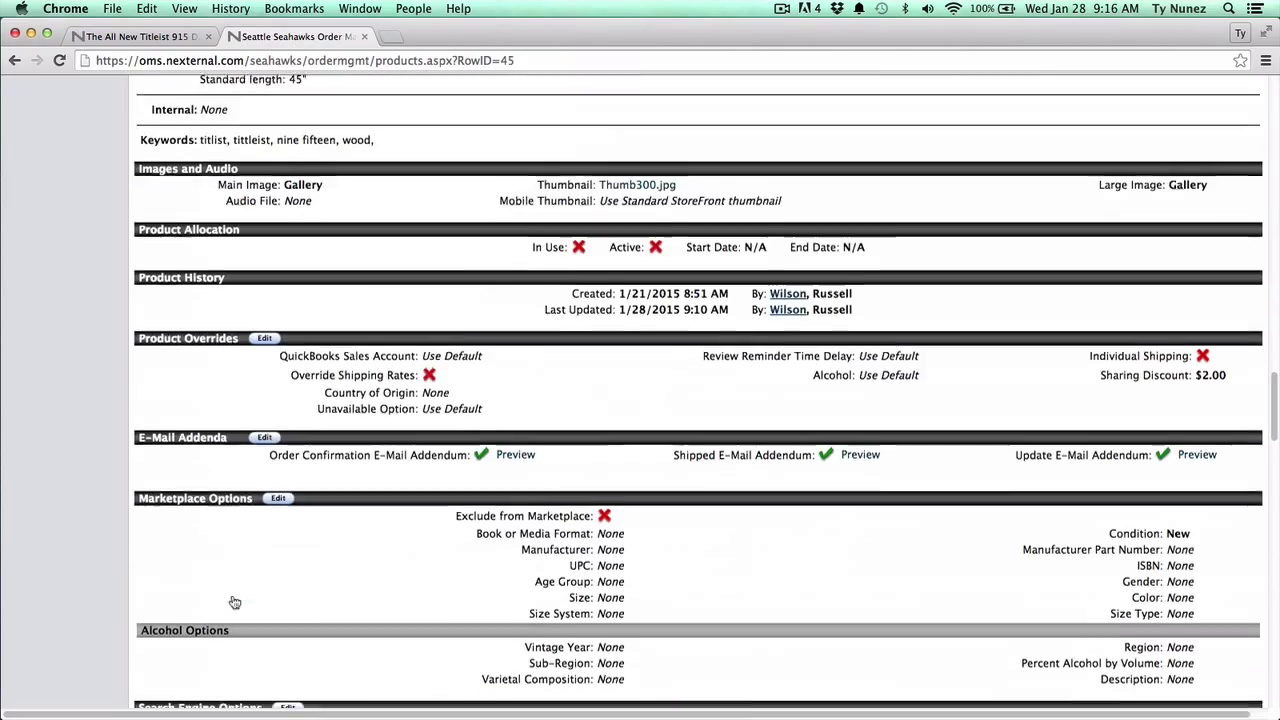
{"action": "scroll", "coordinate": [234, 602], "scroll_direction": "down", "scroll_amount": 20}
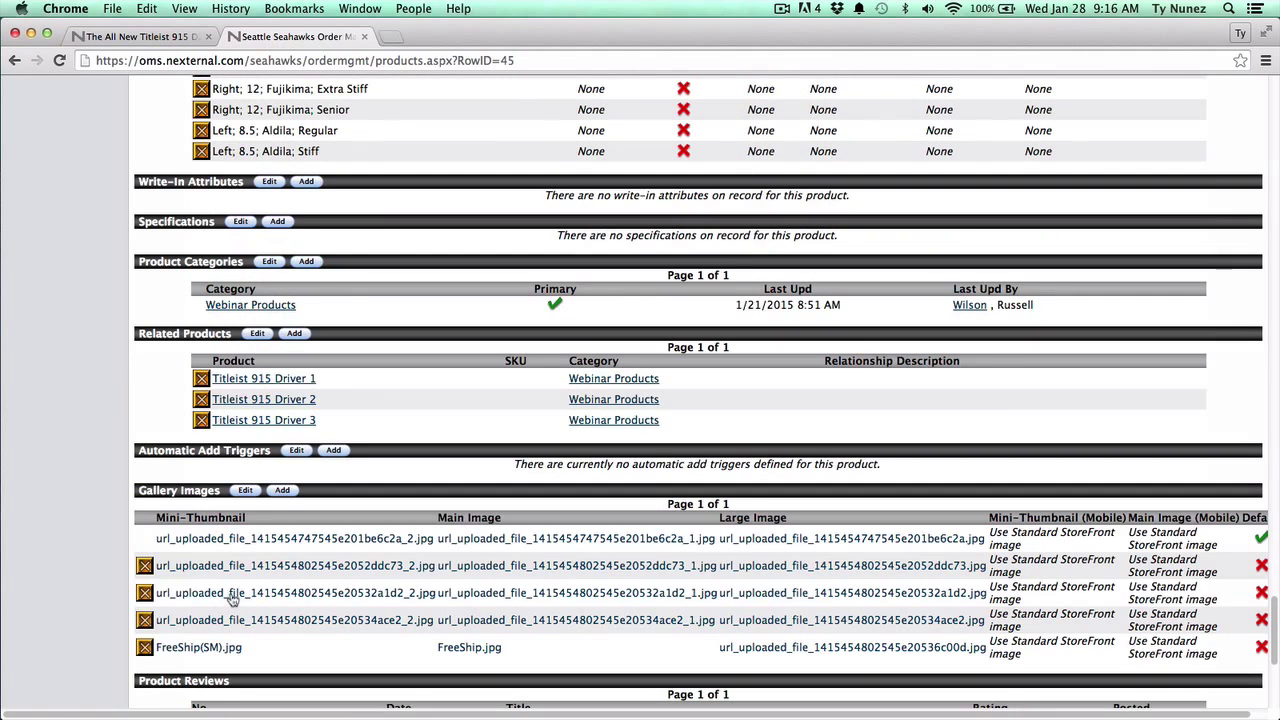
Add one related product to the Titleist 915 Driver, choosing Logo Hat, and save the related products.
{"action": "left_click", "coordinate": [295, 333]}
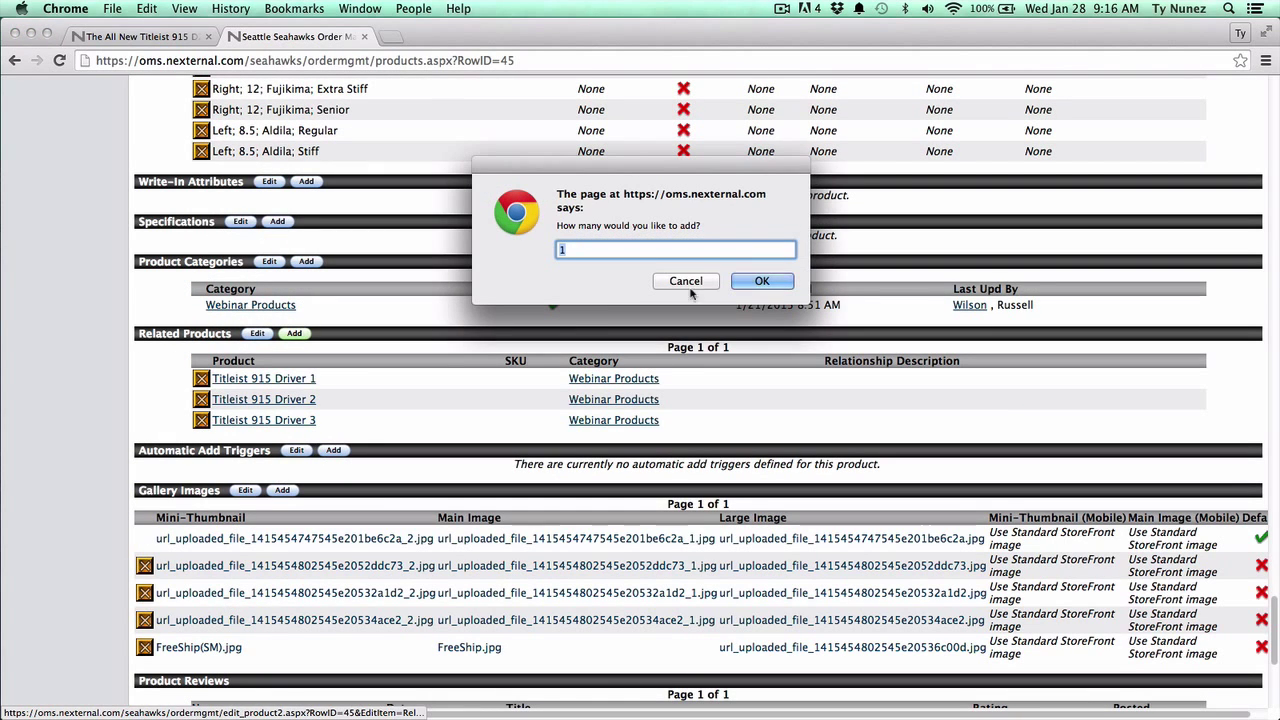
{"action": "left_click", "coordinate": [757, 284]}
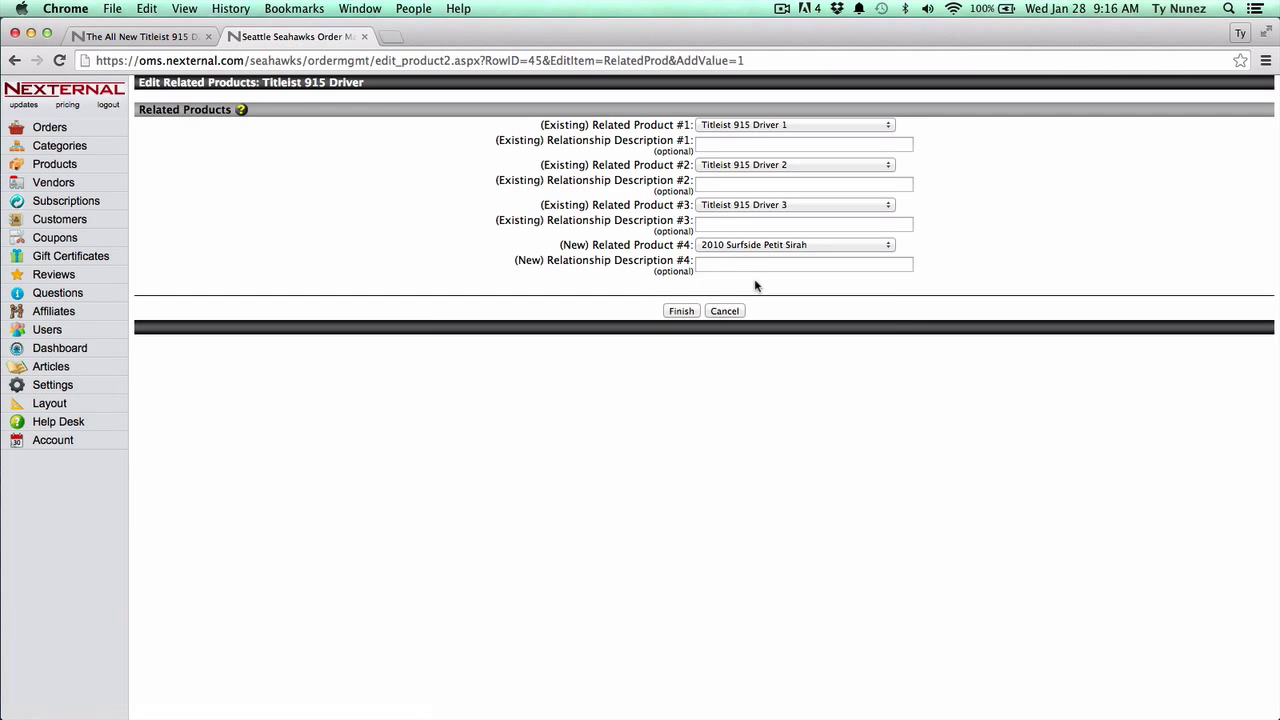
{"action": "left_click", "coordinate": [763, 251]}
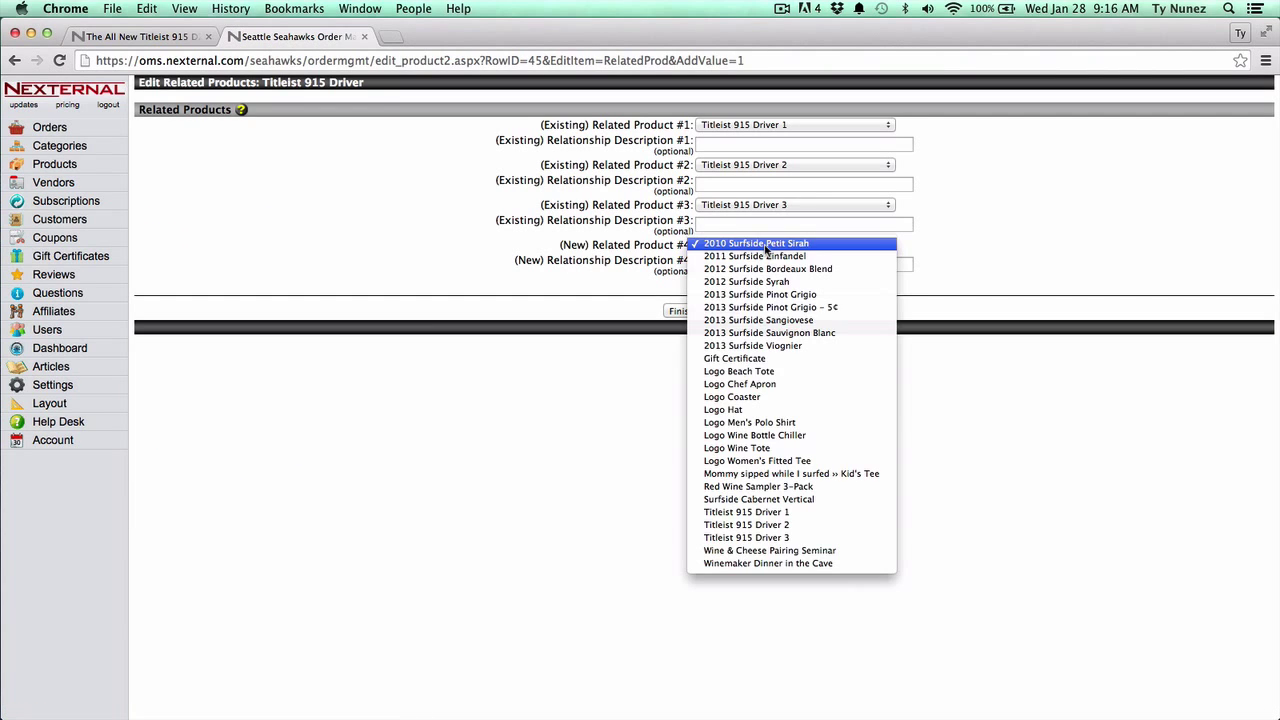
{"action": "left_click", "coordinate": [774, 412]}
{"action": "left_click", "coordinate": [686, 311]}
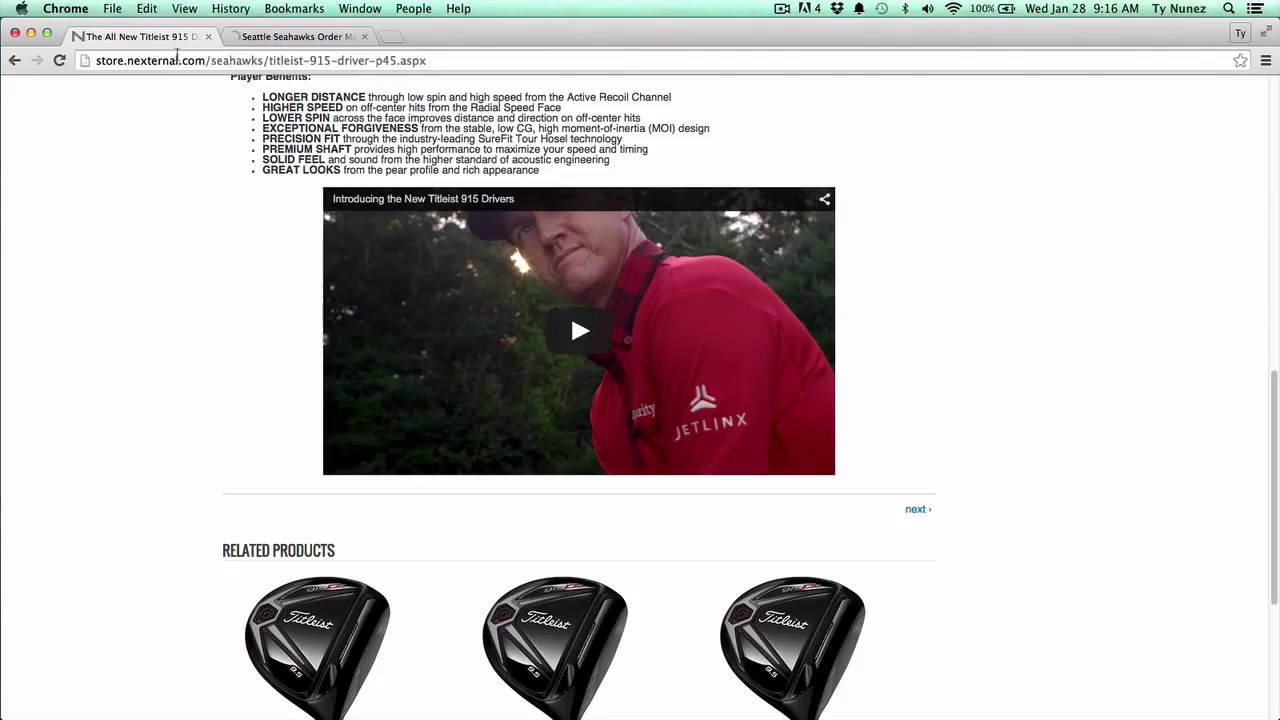
Reload the storefront page of the Titleist 915 Driver and view its Related Products.
{"action": "left_click", "coordinate": [150, 38]}
{"action": "left_click", "coordinate": [59, 60]}
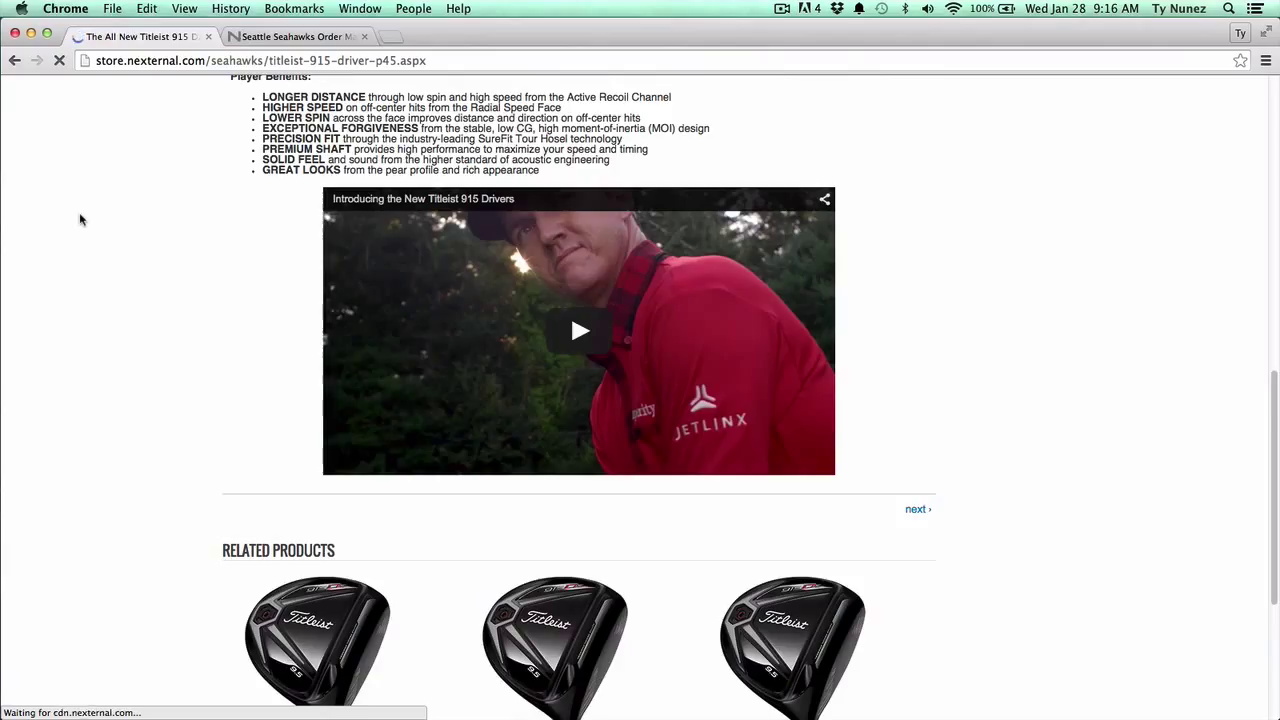
{"action": "scroll", "coordinate": [264, 426], "scroll_direction": "down", "scroll_amount": 5}
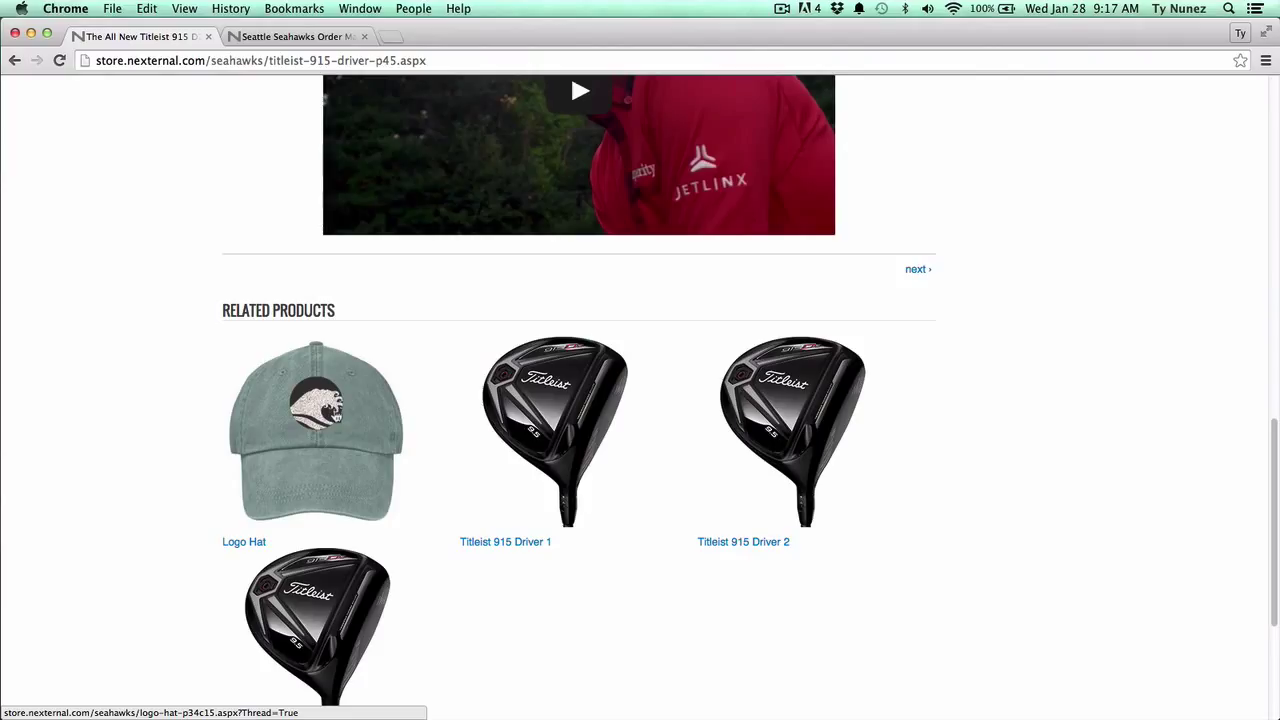
Return to the product's purchase options on the storefront and highlight the Share heading above the social buttons.
{"action": "scroll", "coordinate": [694, 457], "scroll_direction": "up", "scroll_amount": 10}
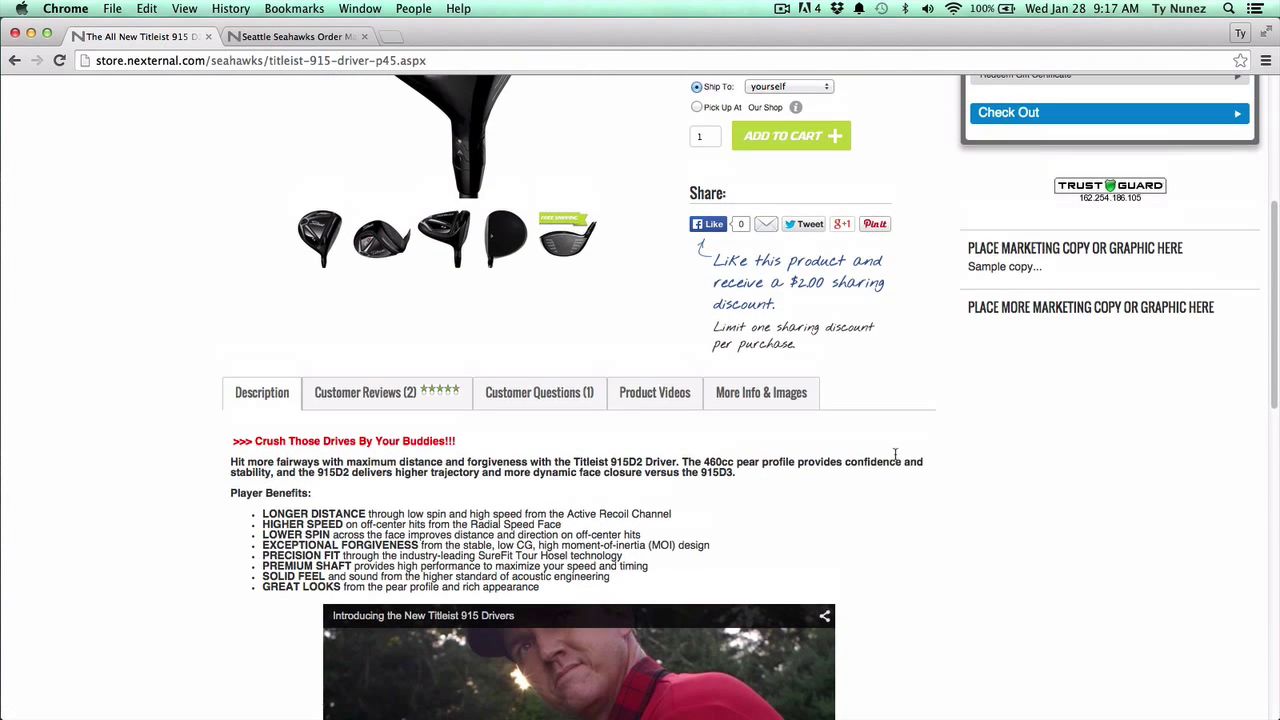
{"action": "scroll", "coordinate": [895, 454], "scroll_direction": "up", "scroll_amount": 5}
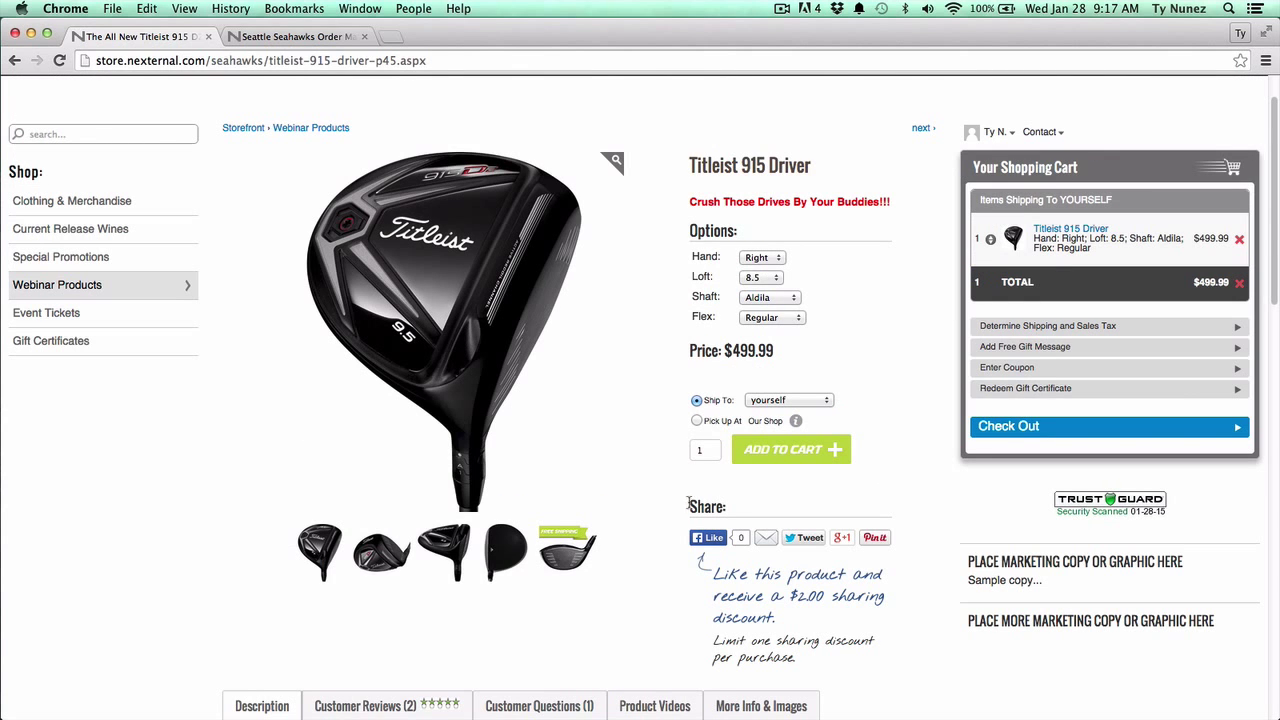
{"action": "left_click_drag", "start_coordinate": [688, 503], "coordinate": [748, 508]}
{"action": "left_click", "coordinate": [748, 509]}
Like the Titleist 915 Driver on Facebook and highlight the Sharing Discount line in the shopping cart.
{"action": "scroll", "coordinate": [720, 505], "scroll_direction": "down", "scroll_amount": 1}
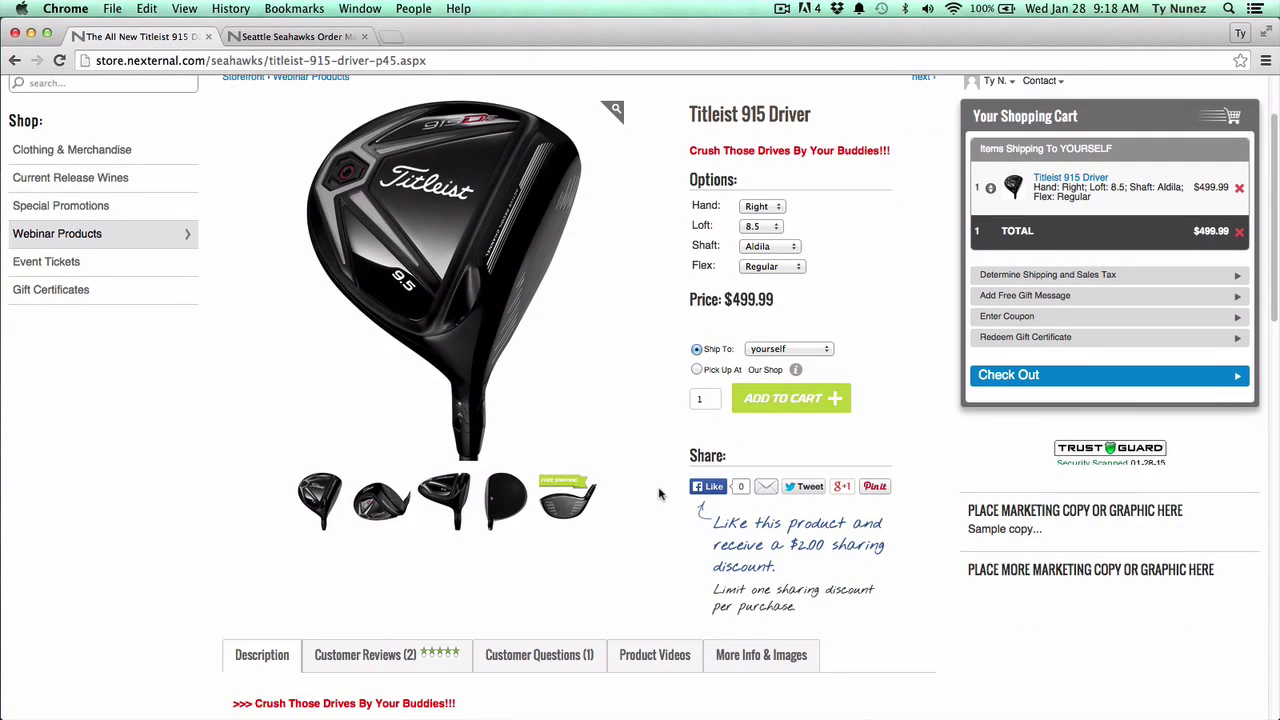
{"action": "left_click", "coordinate": [710, 490]}
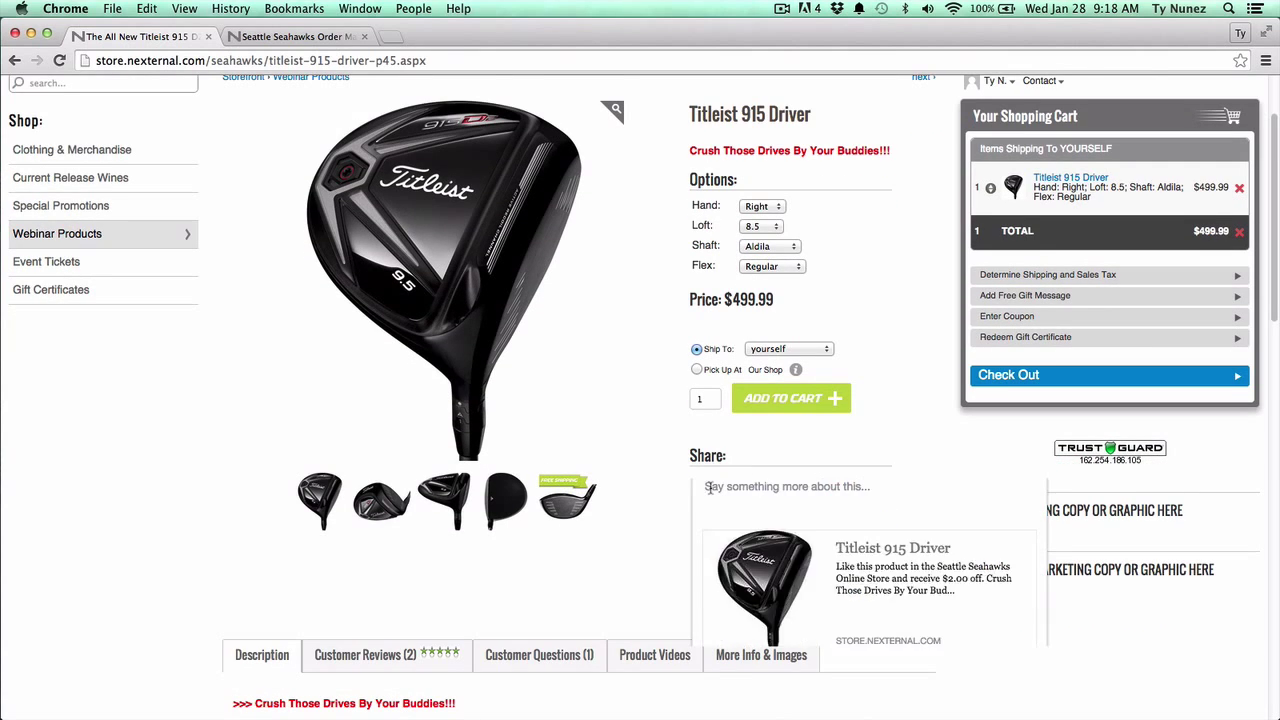
{"action": "scroll", "coordinate": [902, 598], "scroll_direction": "down", "scroll_amount": 2}
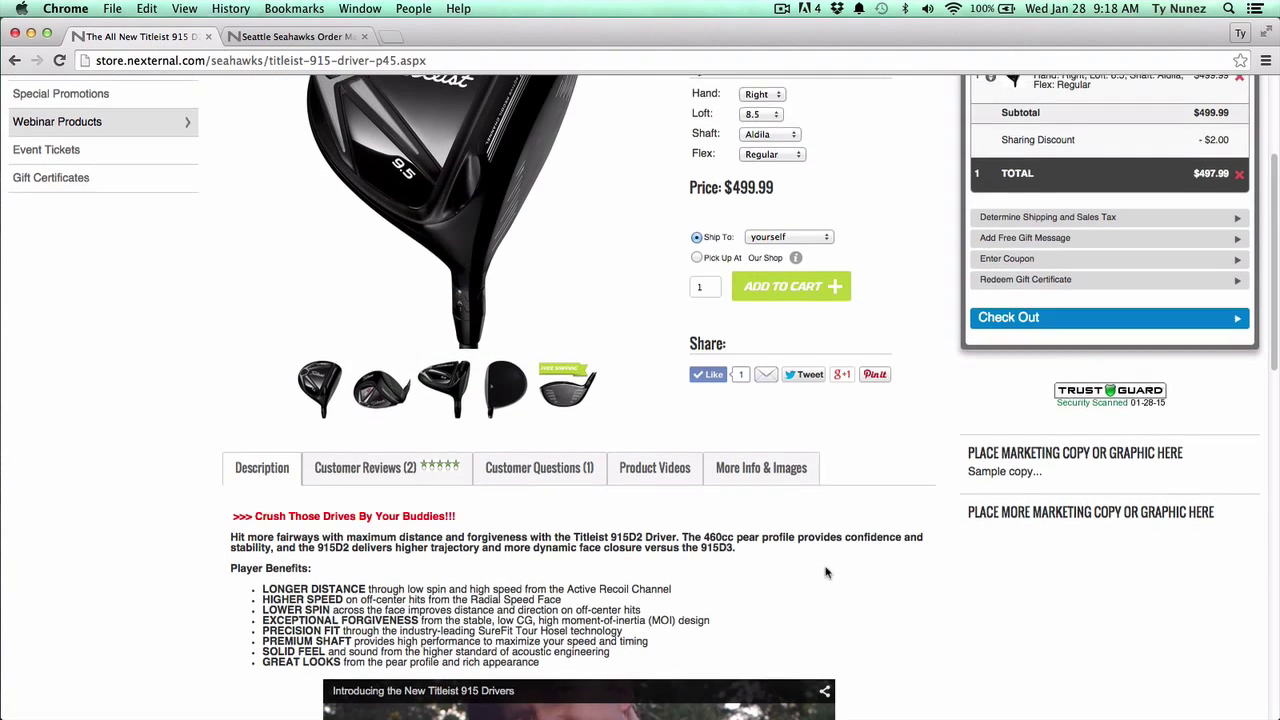
{"action": "scroll", "coordinate": [830, 574], "scroll_direction": "up", "scroll_amount": 3}
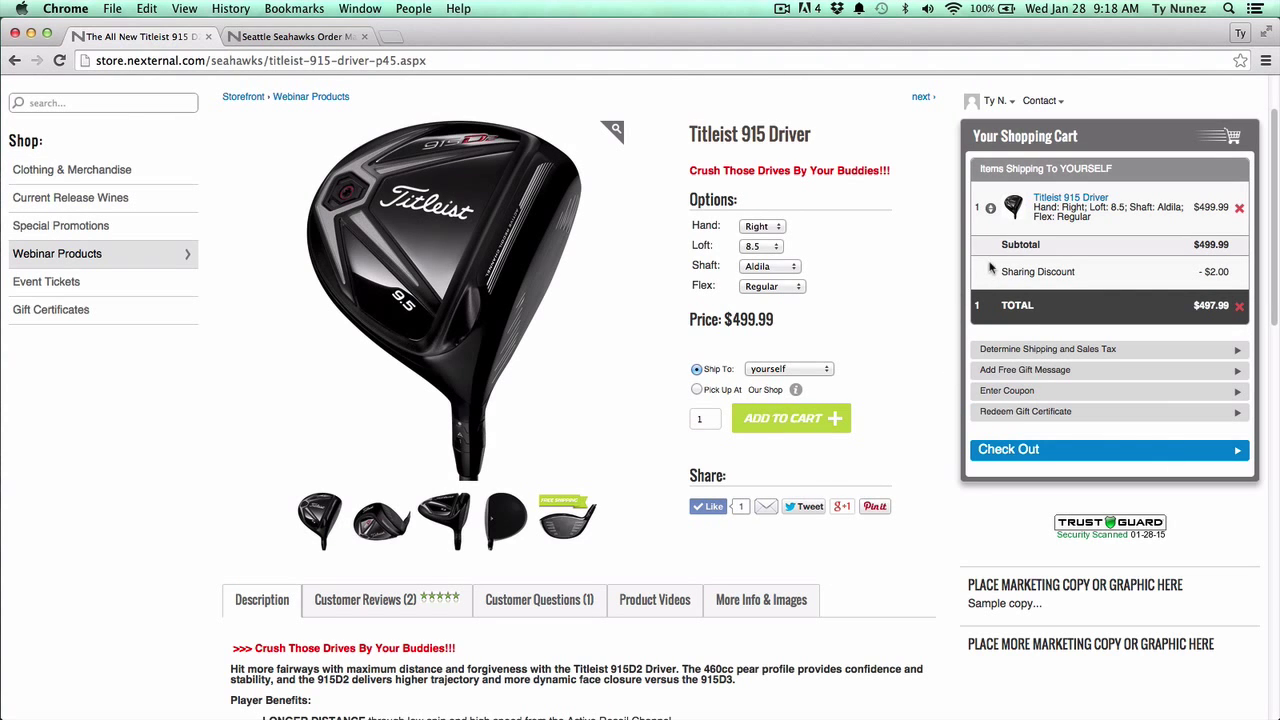
{"action": "left_click_drag", "start_coordinate": [994, 279], "coordinate": [1168, 291]}
Go to the order management Settings and open the Compatible Software section for editing.
{"action": "left_click", "coordinate": [295, 37]}
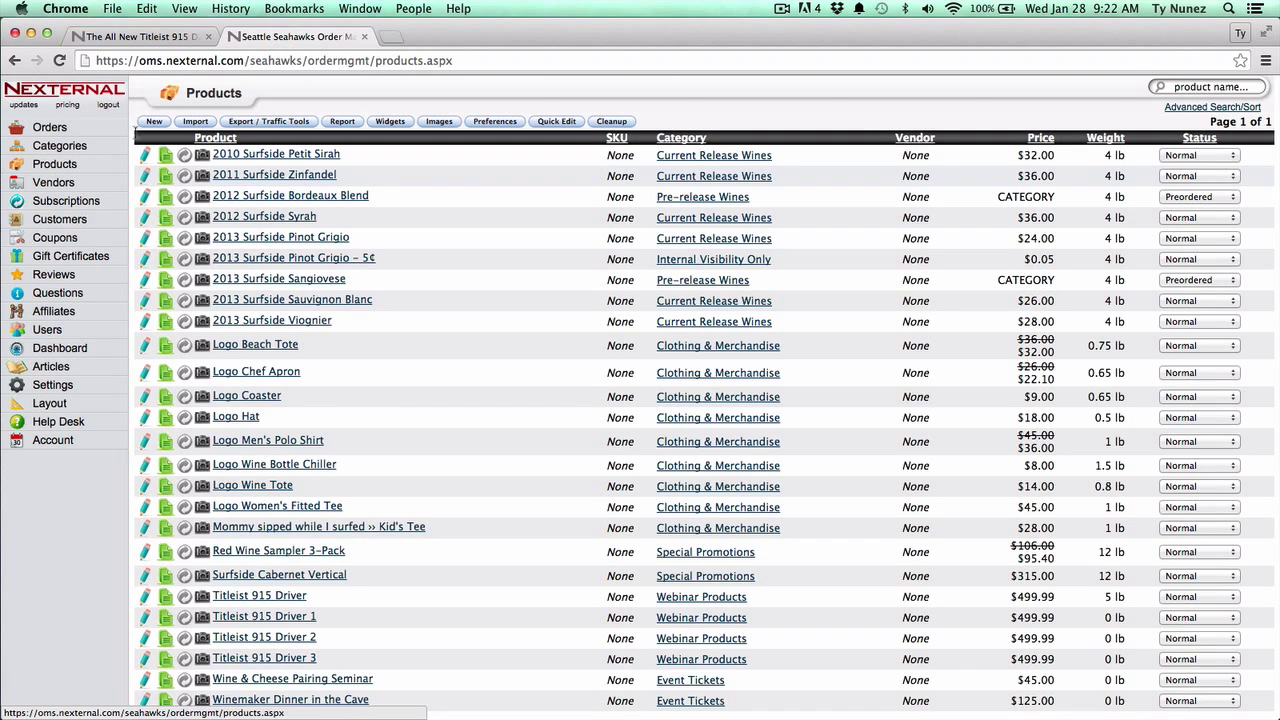
{"action": "left_click", "coordinate": [92, 385]}
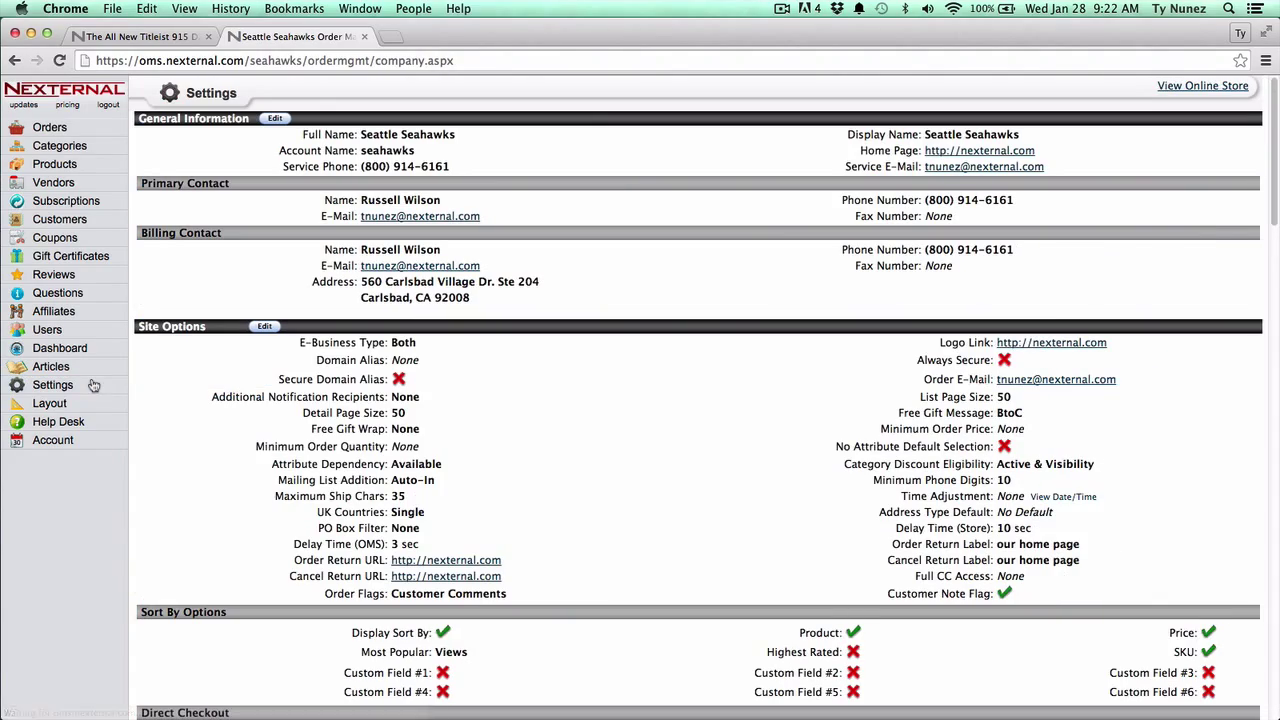
{"action": "scroll", "coordinate": [276, 366], "scroll_direction": "down", "scroll_amount": 2}
{"action": "scroll", "coordinate": [276, 366], "scroll_direction": "down", "scroll_amount": 10}
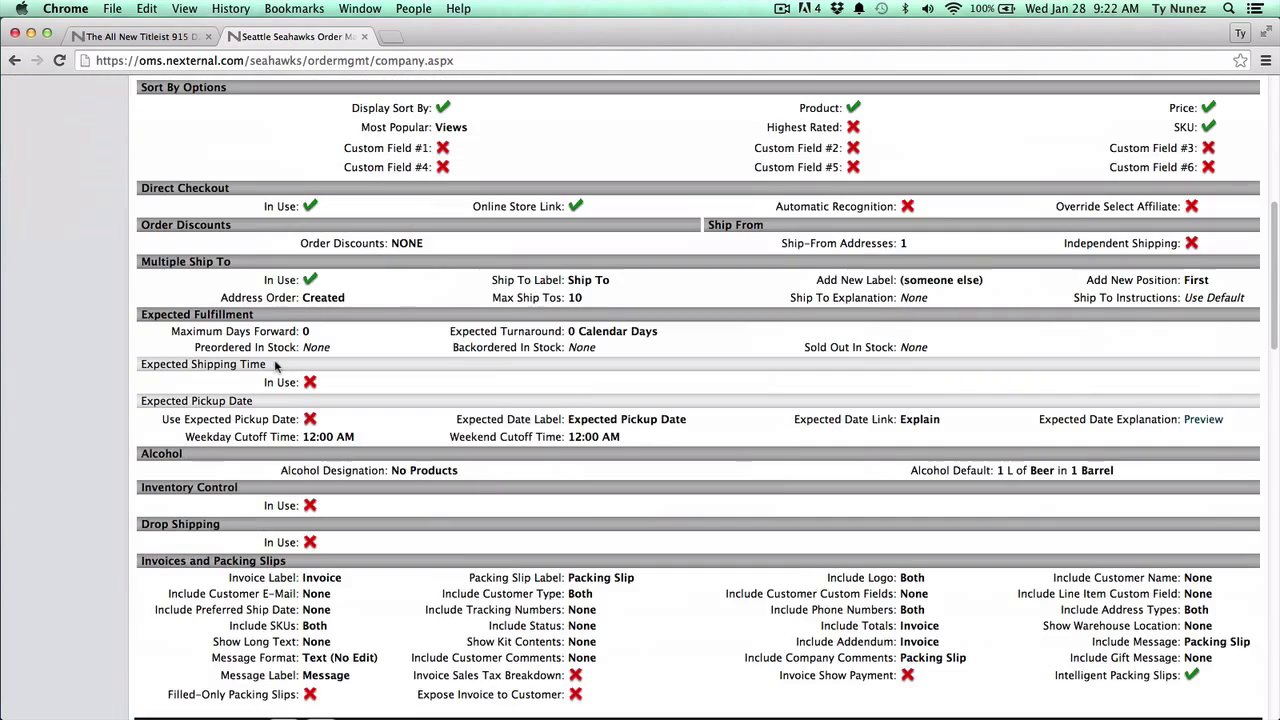
{"action": "scroll", "coordinate": [276, 366], "scroll_direction": "down", "scroll_amount": 7}
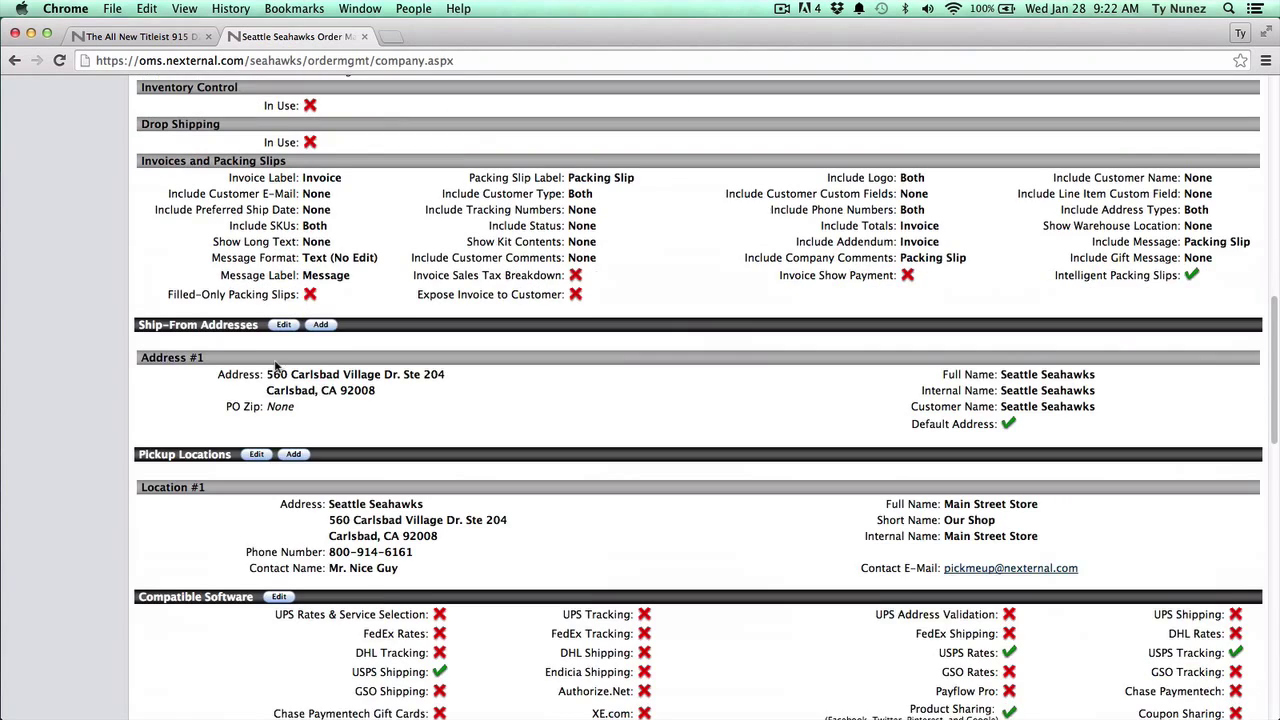
{"action": "scroll", "coordinate": [283, 552], "scroll_direction": "down", "scroll_amount": 6}
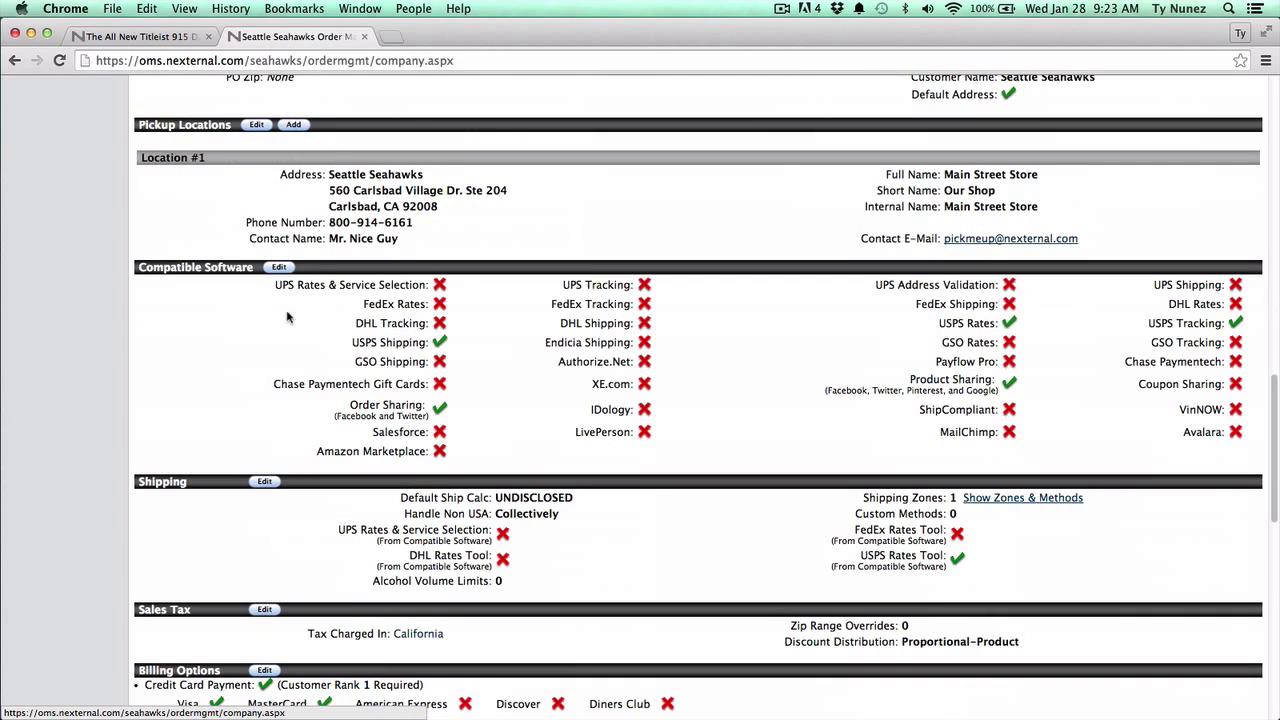
{"action": "left_click", "coordinate": [278, 268]}
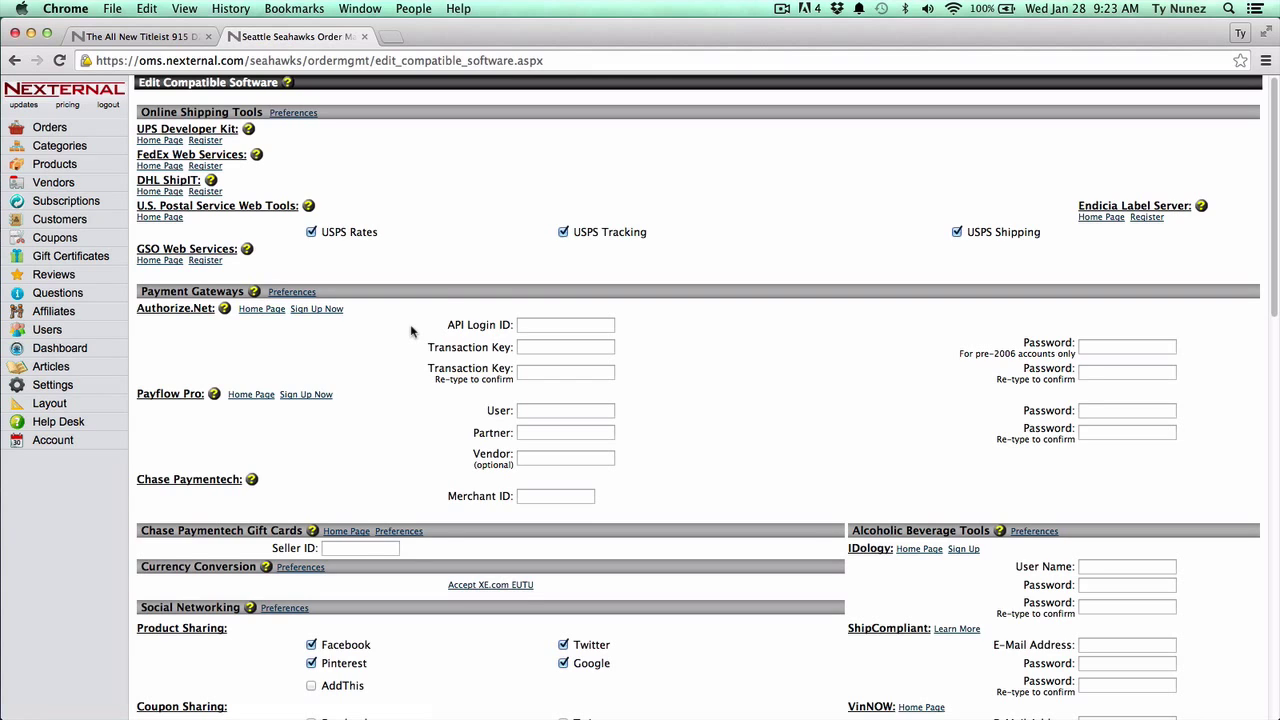
Open the Social Networking preferences and highlight the Facebook Sharing Discount setting.
{"action": "scroll", "coordinate": [410, 331], "scroll_direction": "down", "scroll_amount": 5}
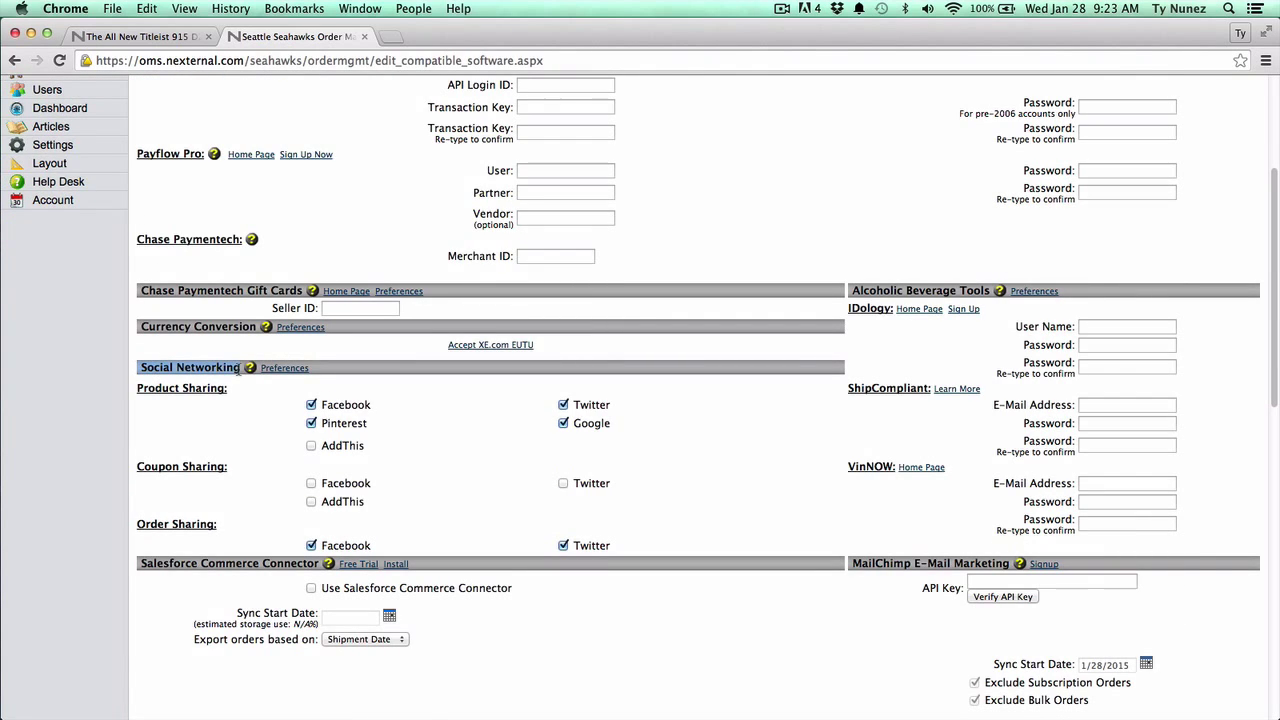
{"action": "left_click", "coordinate": [285, 370]}
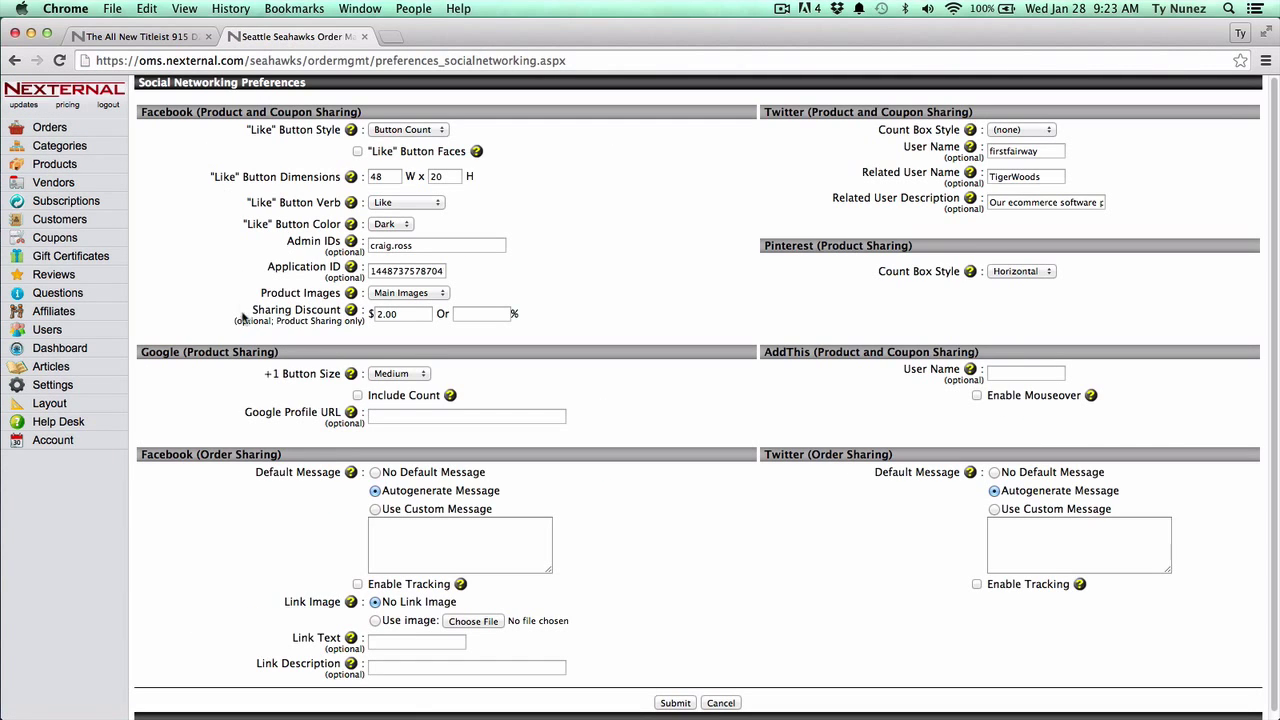
{"action": "left_click_drag", "start_coordinate": [249, 311], "coordinate": [372, 316]}
Open the Titleist 915 Driver for editing, advance to page 2 and highlight Sharing Discount under Product Overrides.
{"action": "left_click", "coordinate": [85, 165]}
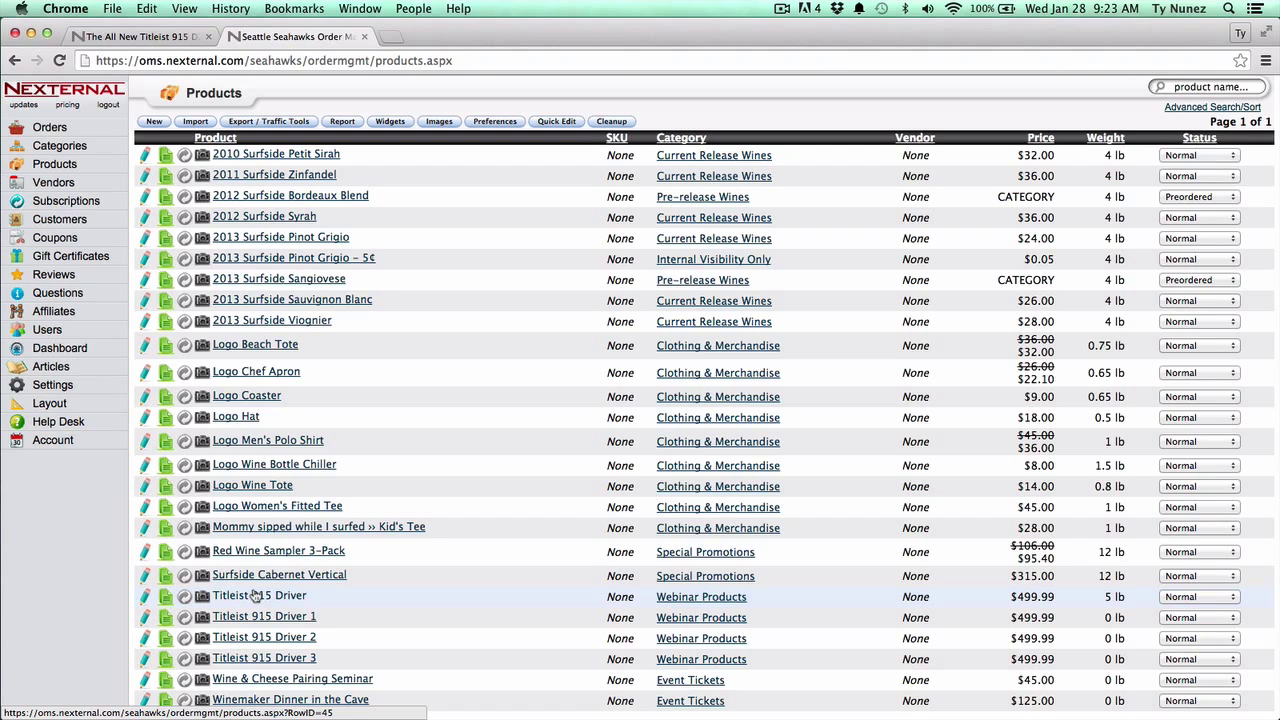
{"action": "left_click", "coordinate": [146, 597]}
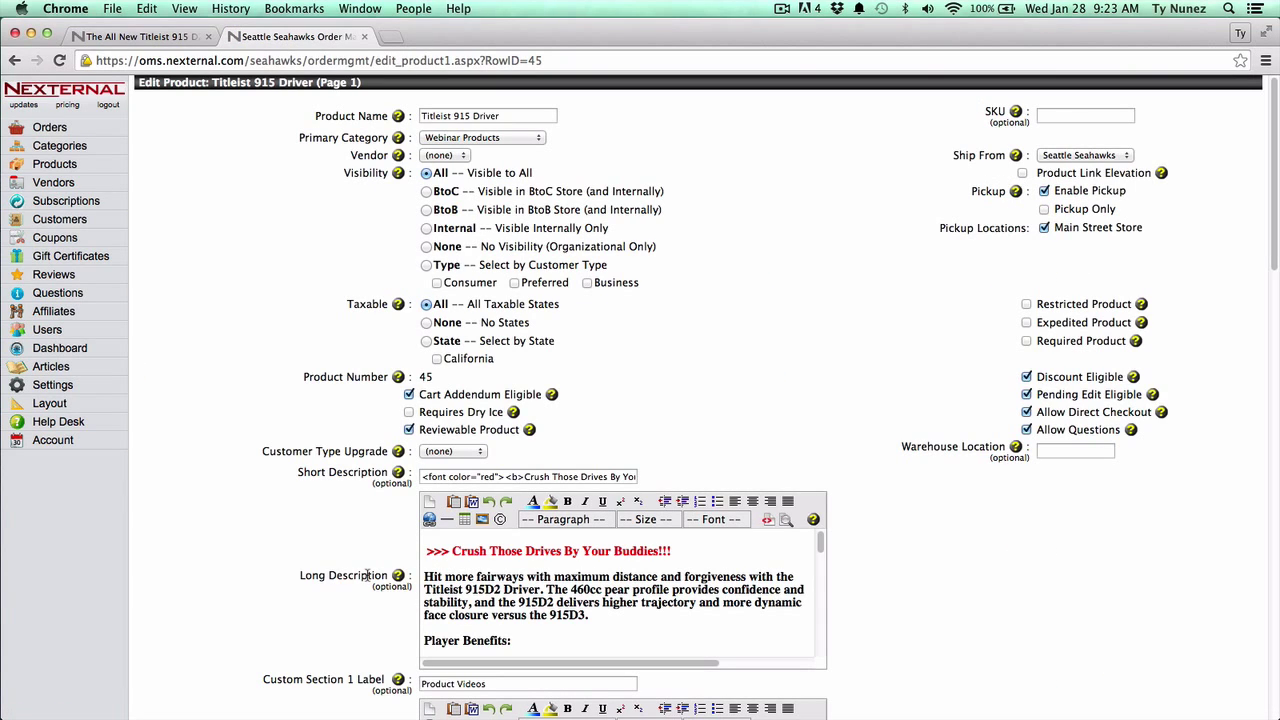
{"action": "scroll", "coordinate": [367, 577], "scroll_direction": "down", "scroll_amount": 20}
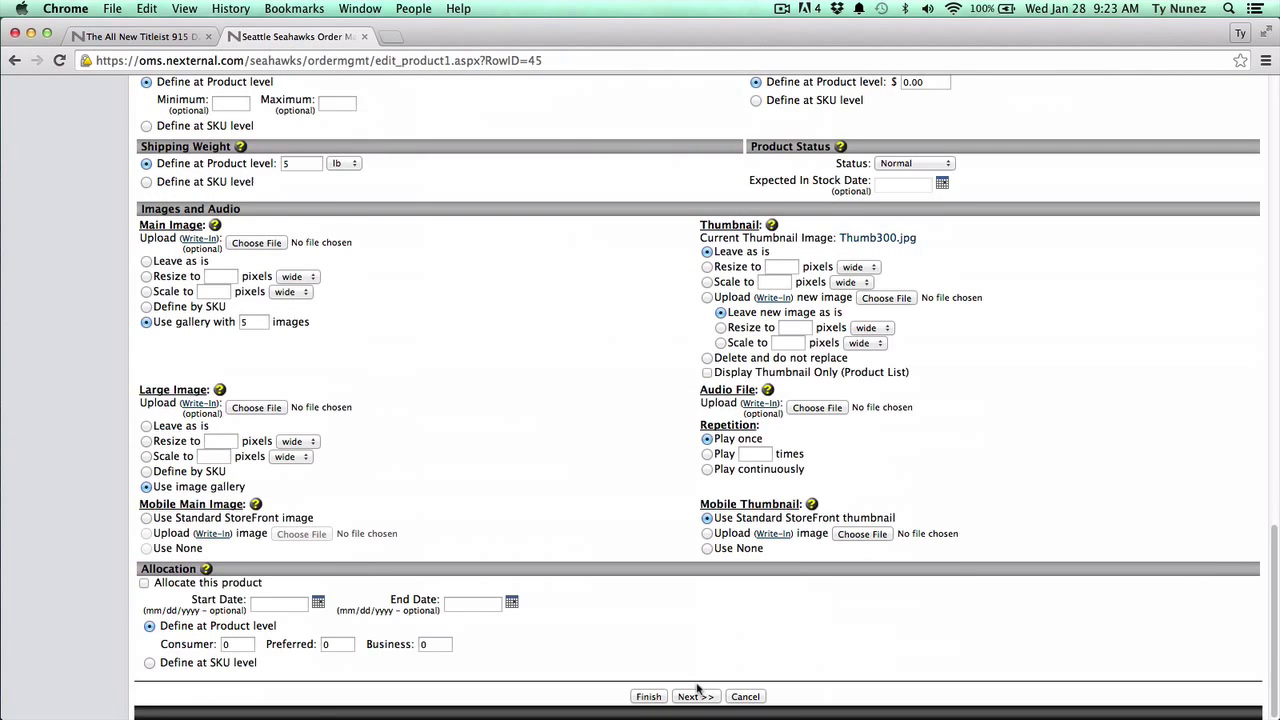
{"action": "left_click", "coordinate": [695, 696]}
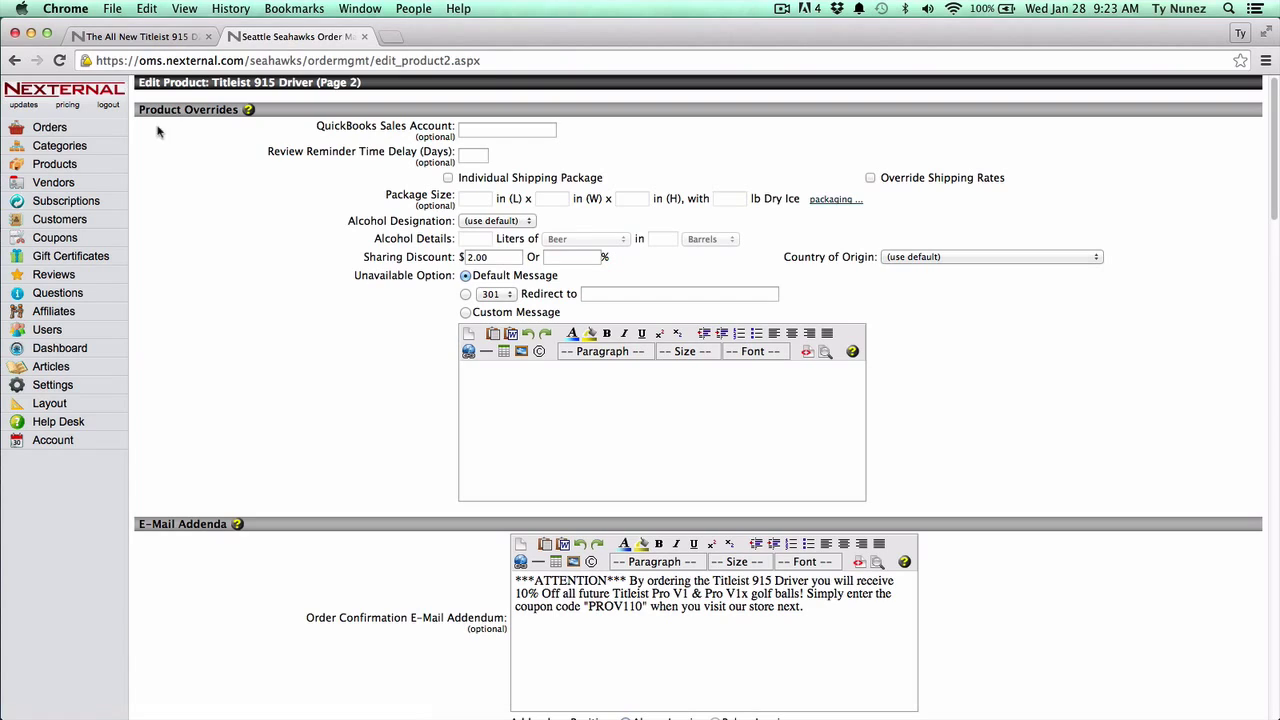
{"action": "left_click_drag", "start_coordinate": [364, 257], "coordinate": [456, 257]}
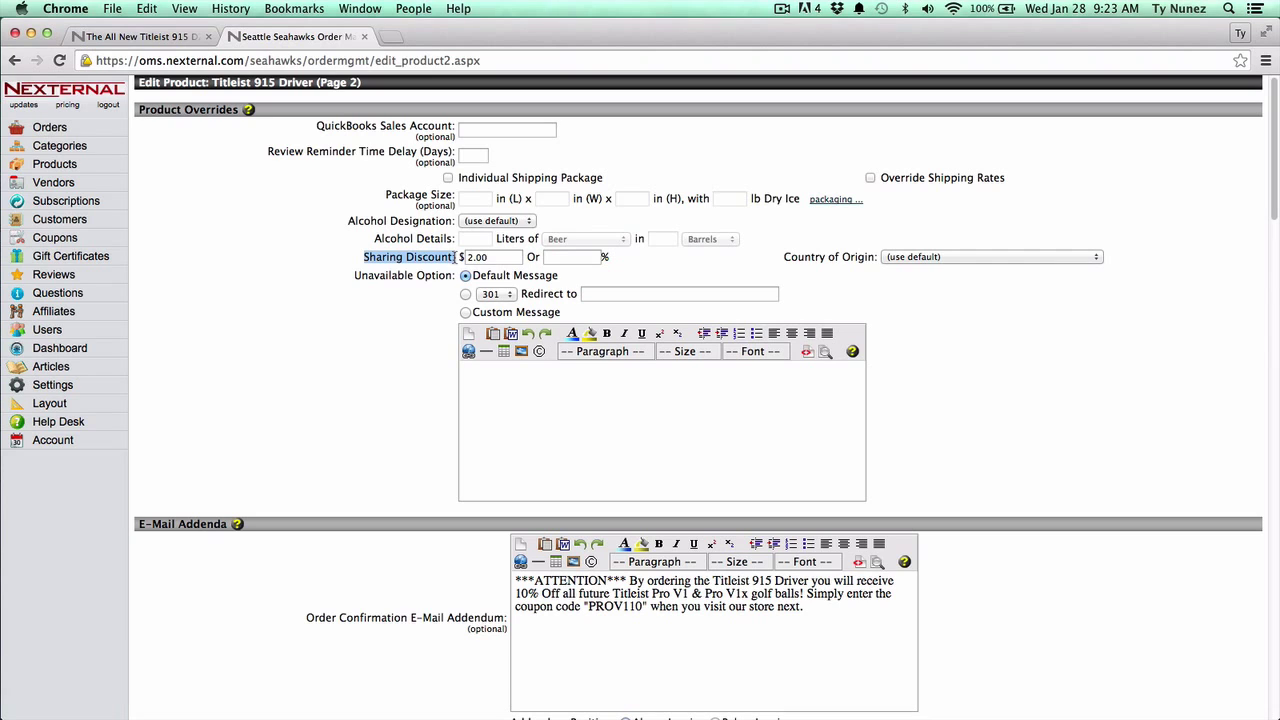
Go to the E-Mail Addenda section and highlight the Order Confirmation E-Mail Addendum message.
{"action": "scroll", "coordinate": [428, 289], "scroll_direction": "down", "scroll_amount": 5}
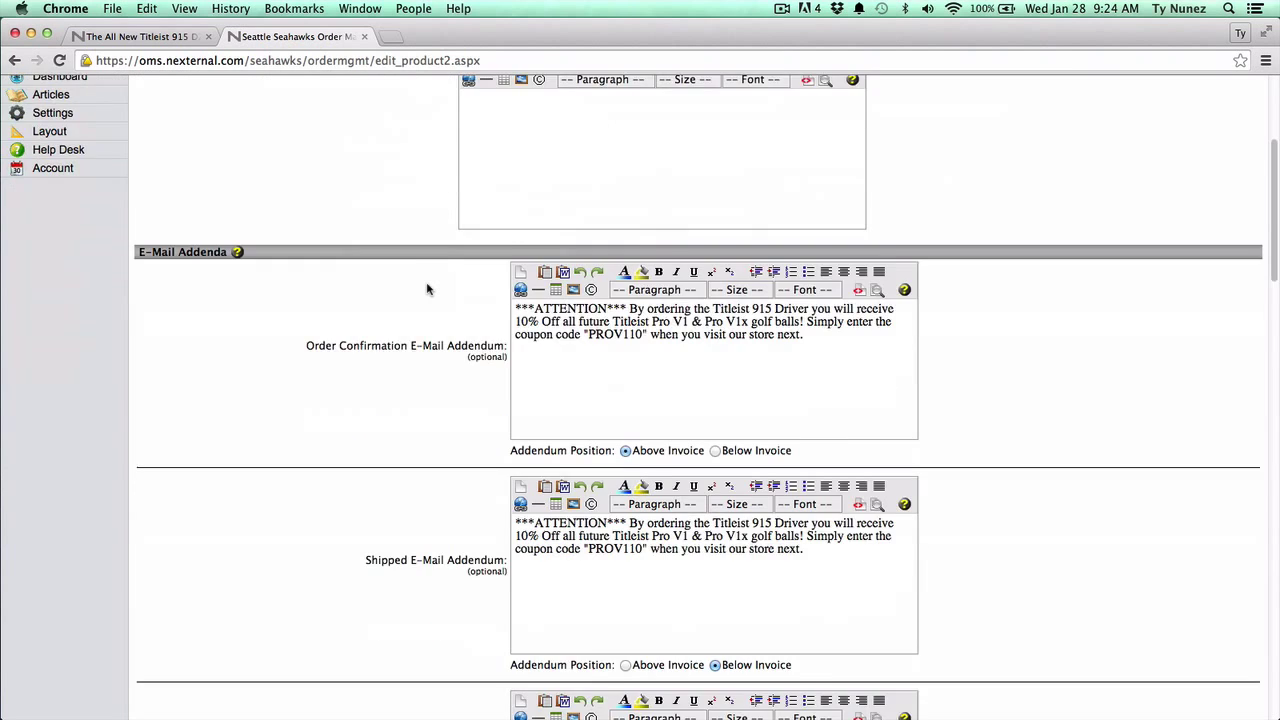
{"action": "scroll", "coordinate": [428, 289], "scroll_direction": "down", "scroll_amount": 2}
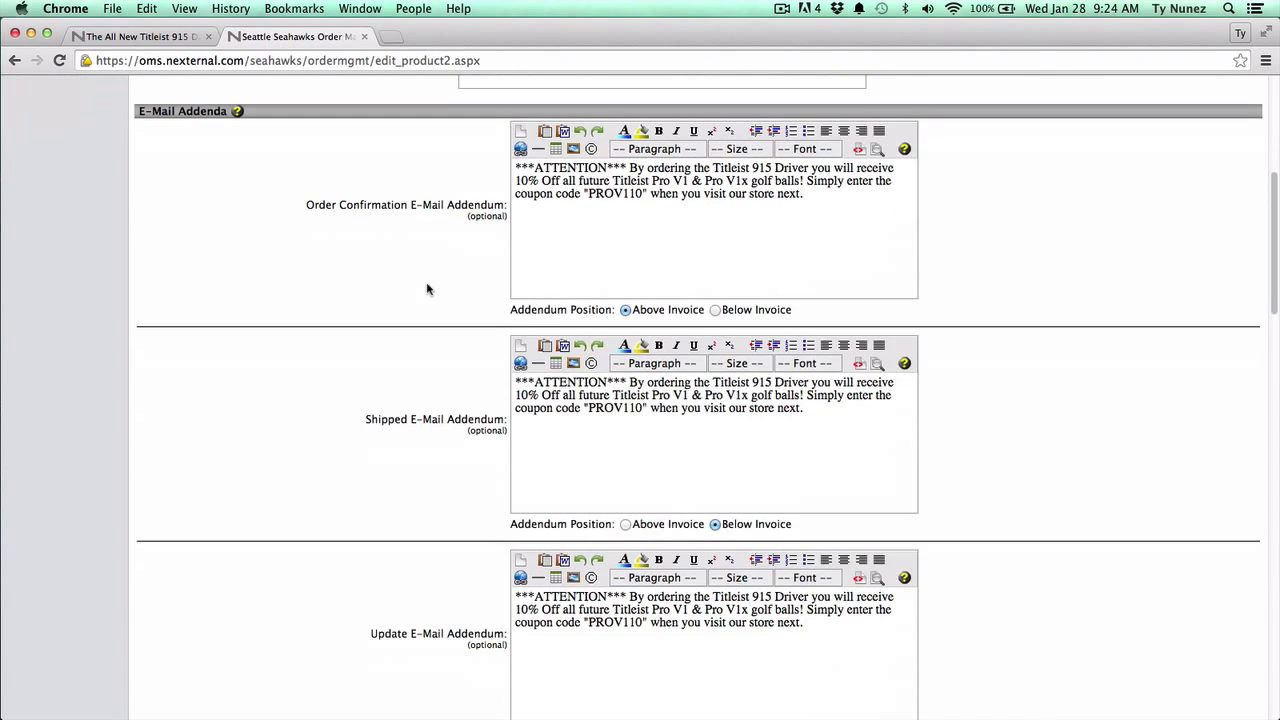
{"action": "left_click_drag", "start_coordinate": [620, 205], "coordinate": [485, 160]}
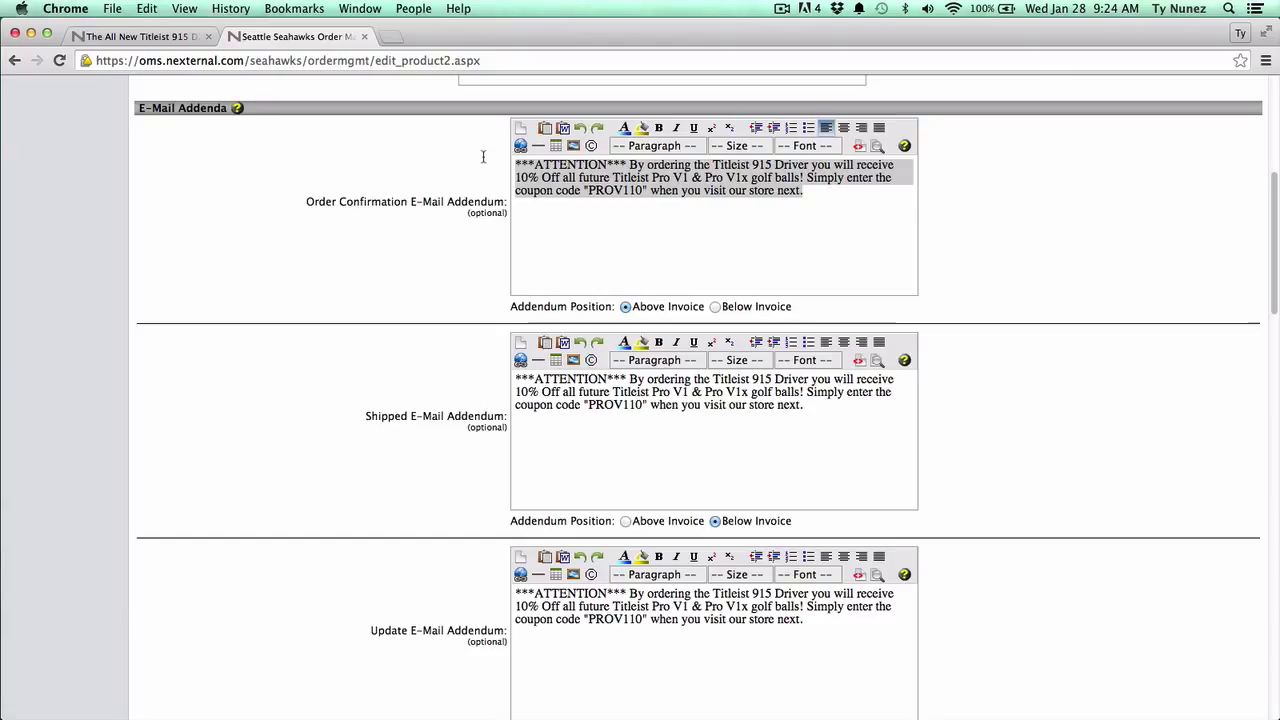
Highlight the Shipped E-Mail Addendum message and its coupon code PROV110.
{"action": "left_click", "coordinate": [650, 404]}
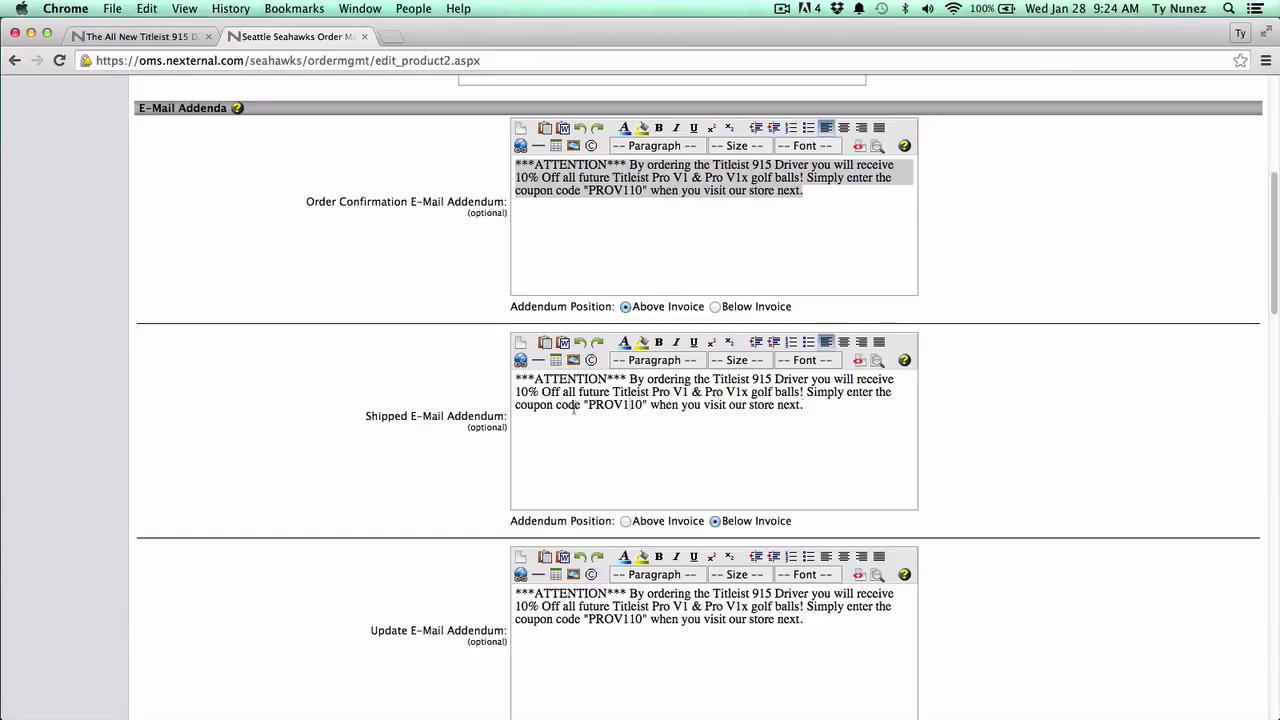
{"action": "left_click_drag", "start_coordinate": [806, 406], "coordinate": [513, 379]}
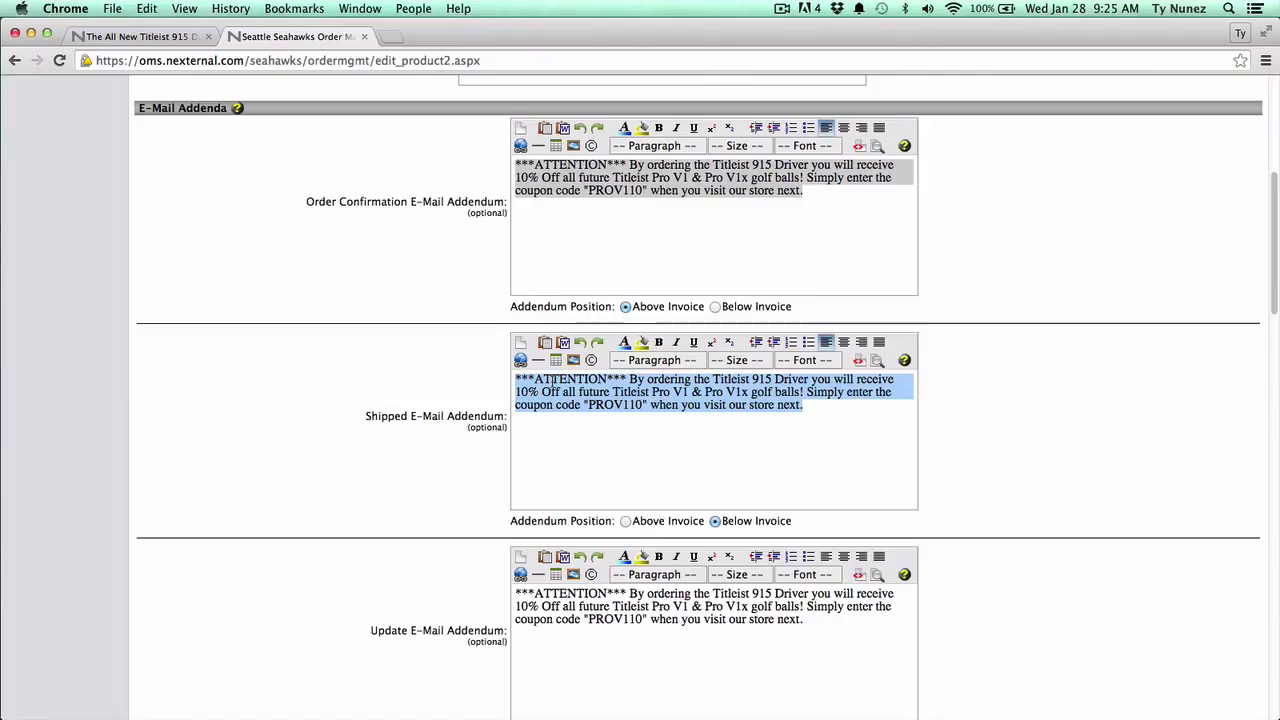
{"action": "left_click", "coordinate": [560, 400]}
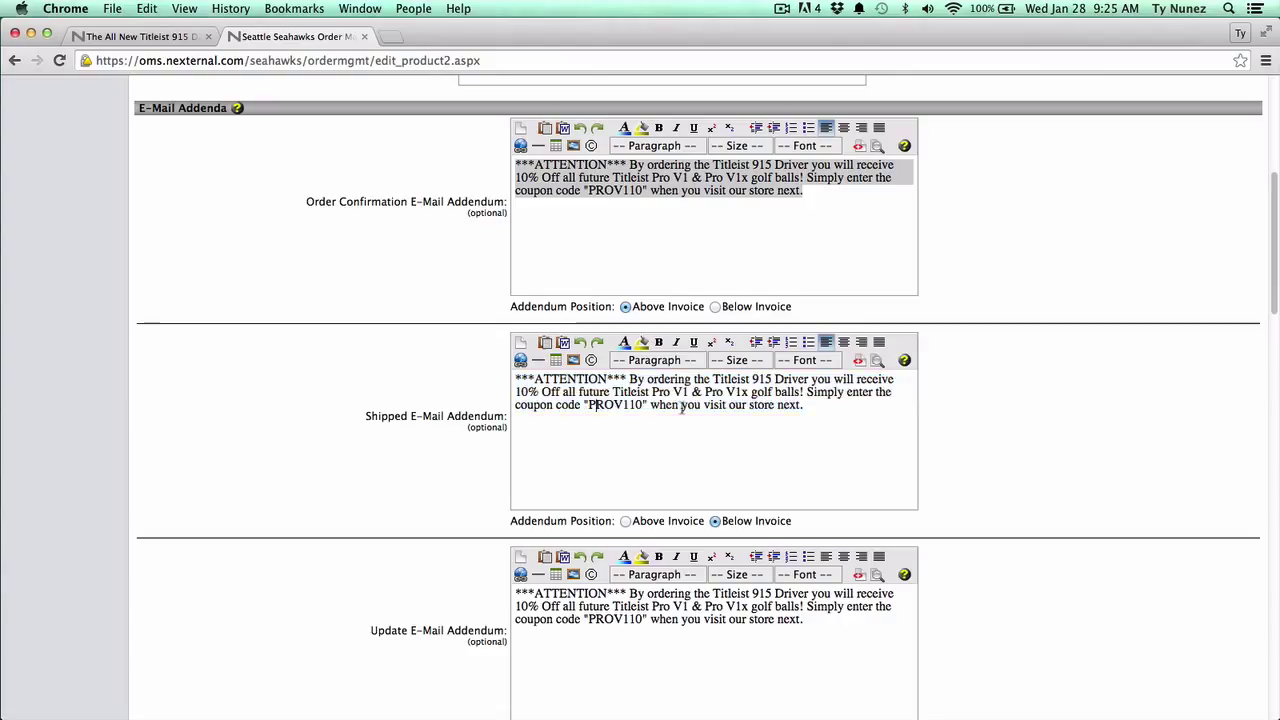
{"action": "left_click_drag", "start_coordinate": [805, 405], "coordinate": [511, 381]}
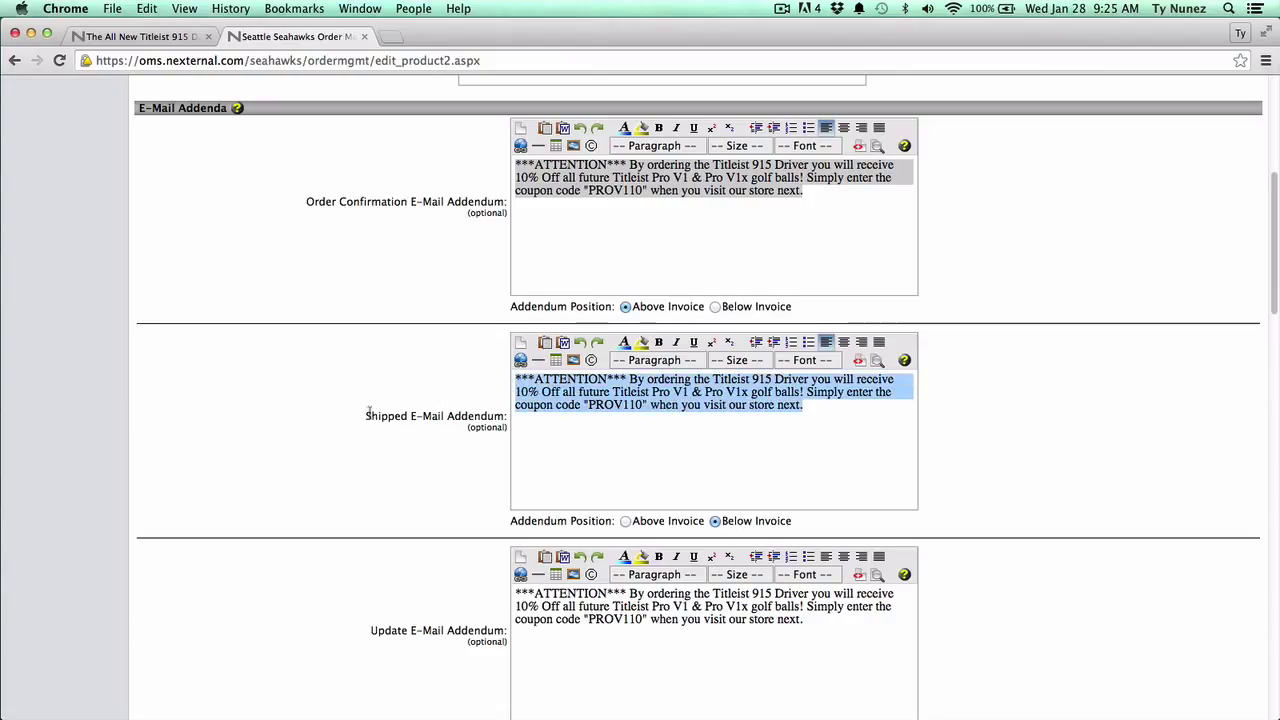
{"action": "left_click", "coordinate": [644, 405]}
{"action": "left_click_drag", "start_coordinate": [644, 405], "coordinate": [587, 405]}
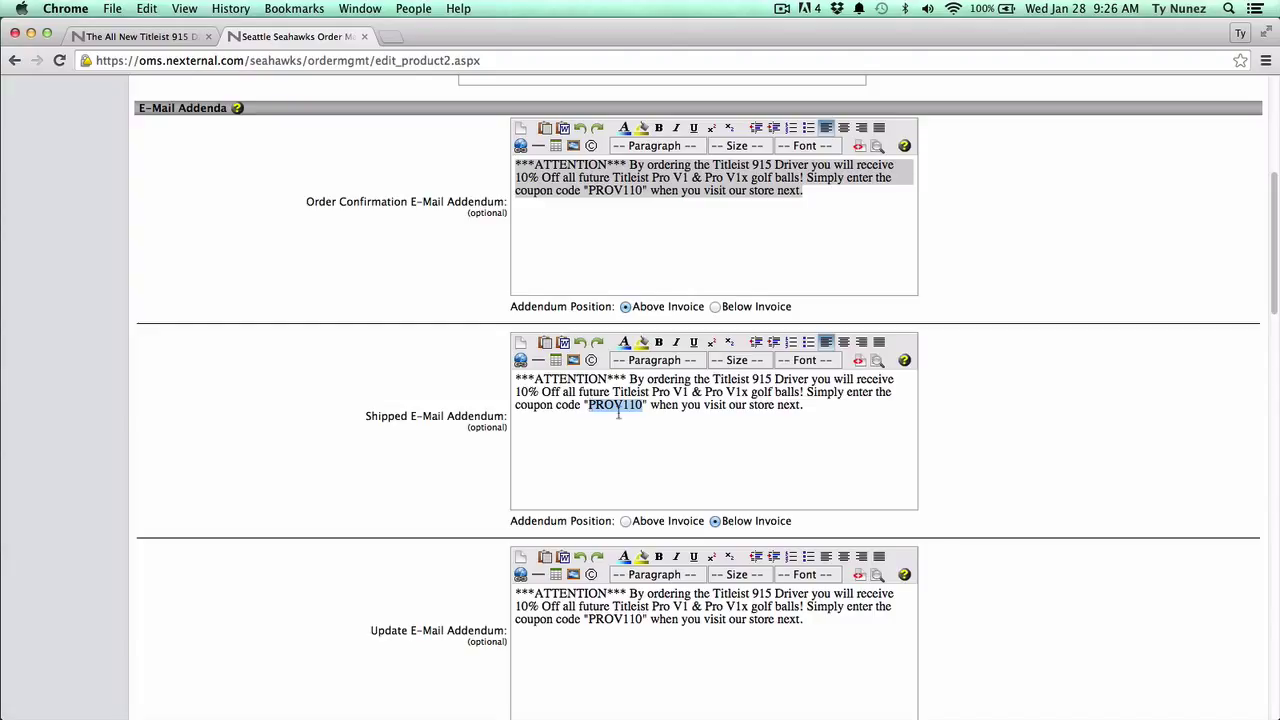
{"action": "left_click", "coordinate": [809, 406]}
{"action": "left_click_drag", "start_coordinate": [804, 406], "coordinate": [443, 383]}
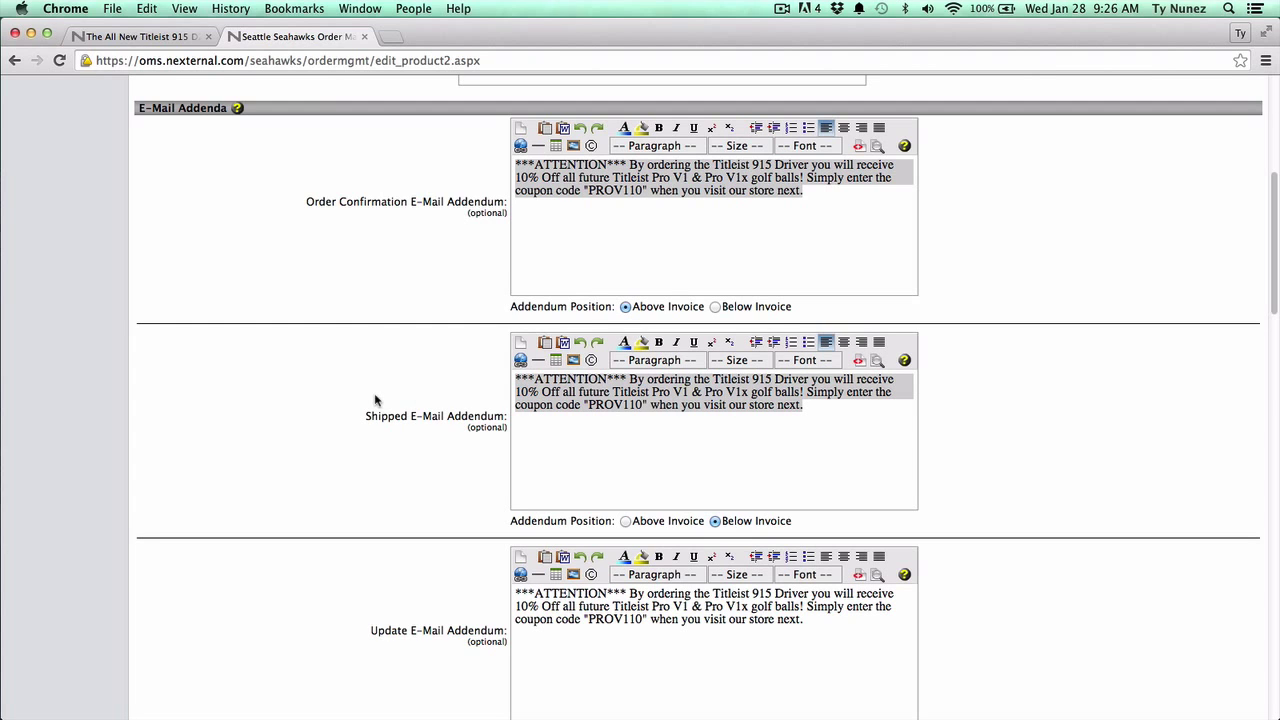
Open the product subscriptions of the Logo Hat from the product list and set Subscription Options to 2.
{"action": "scroll", "coordinate": [375, 400], "scroll_direction": "up", "scroll_amount": 5}
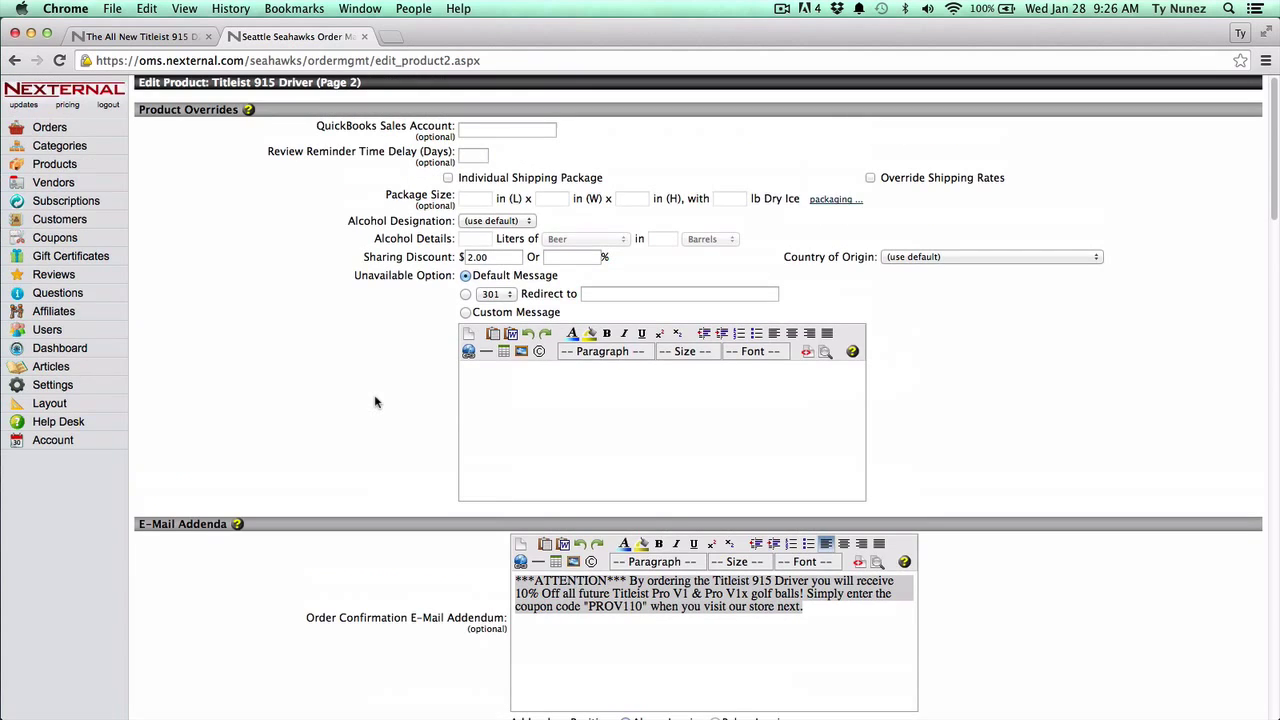
{"action": "left_click", "coordinate": [60, 164]}
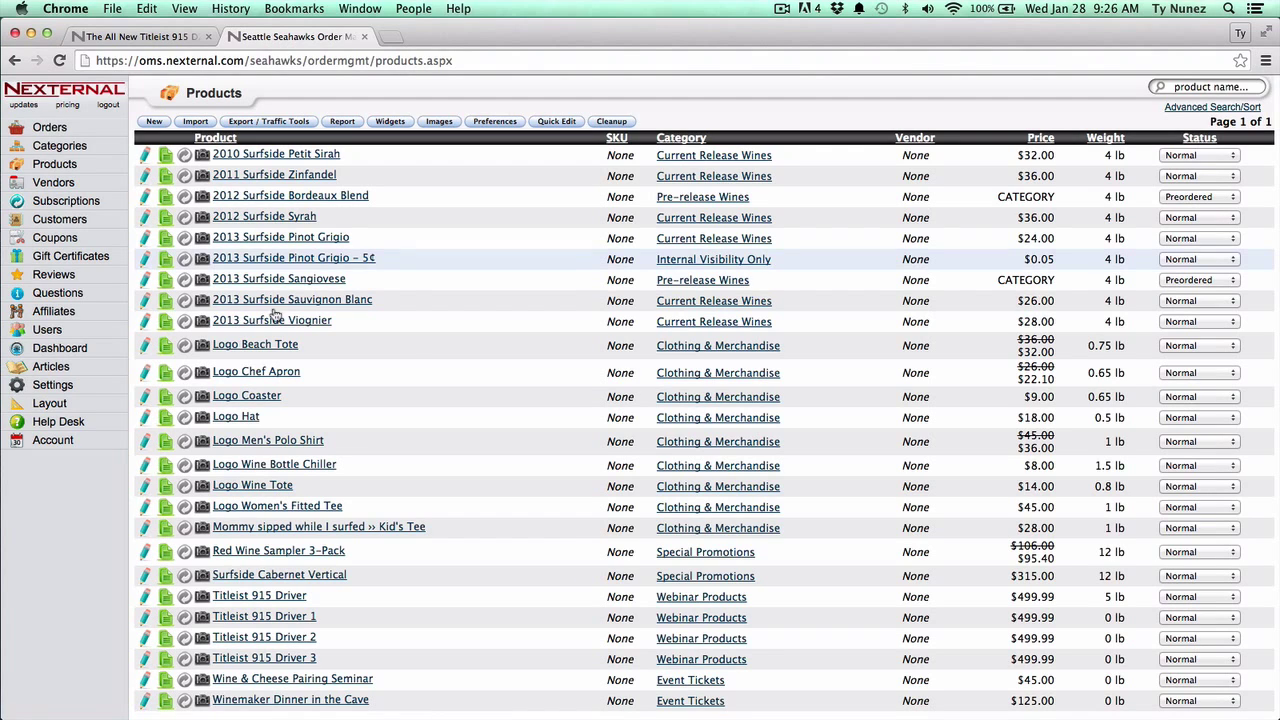
{"action": "left_click", "coordinate": [183, 418]}
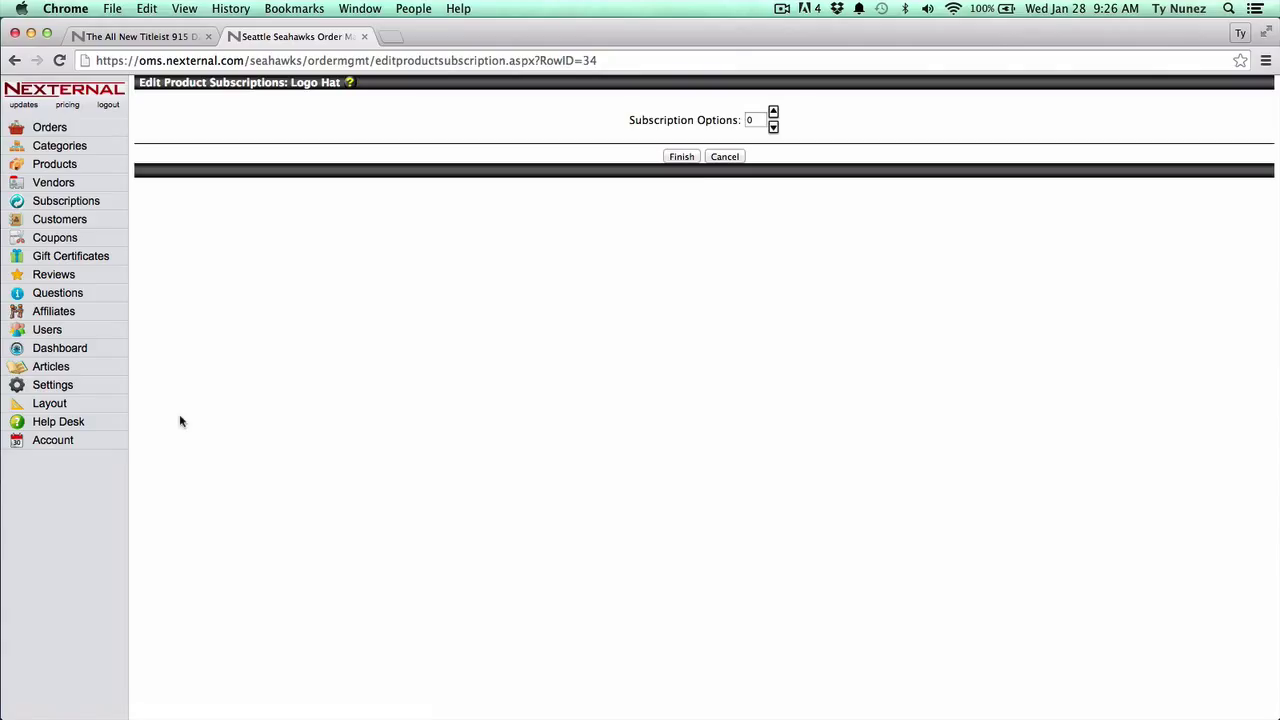
{"action": "left_click", "coordinate": [773, 111]}
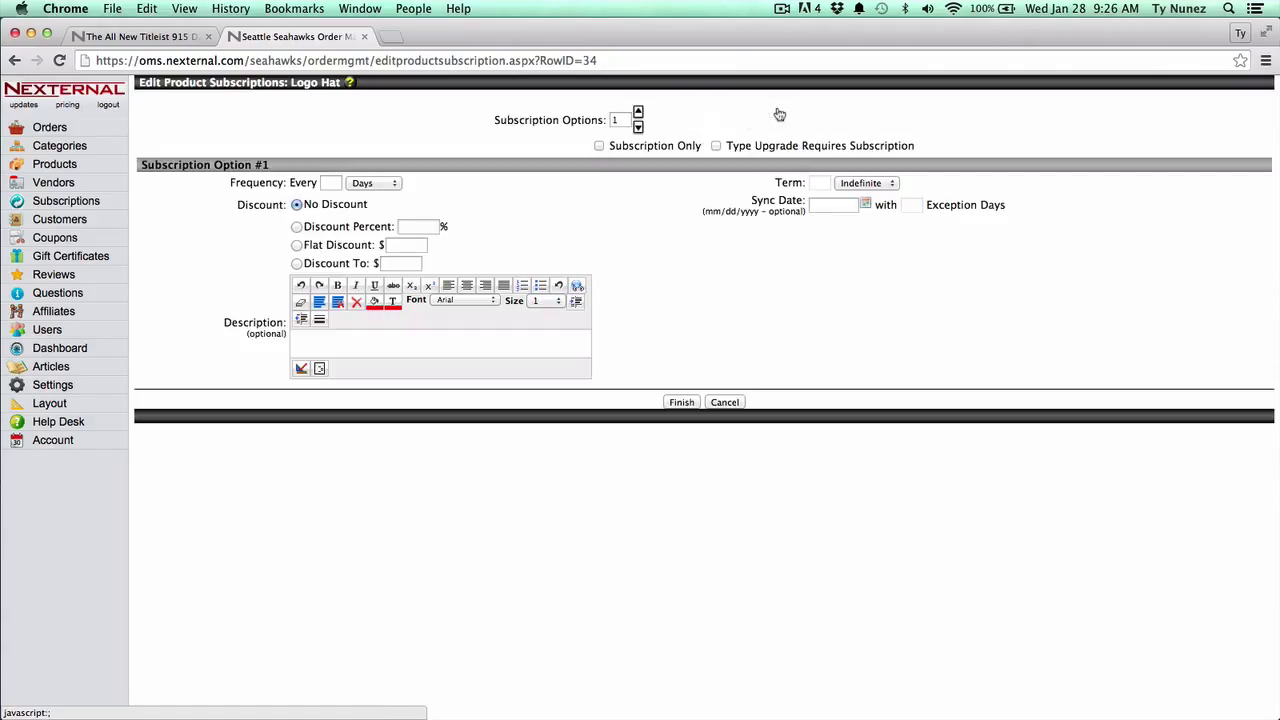
{"action": "left_click", "coordinate": [637, 111]}
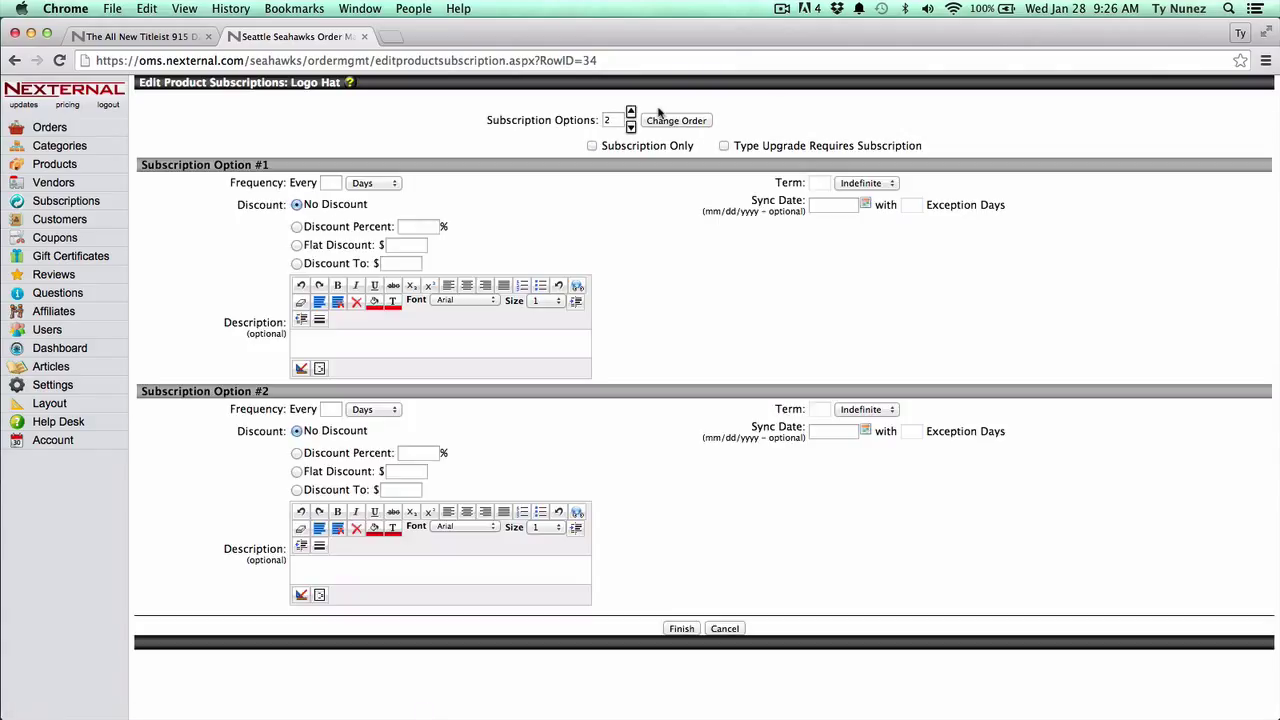